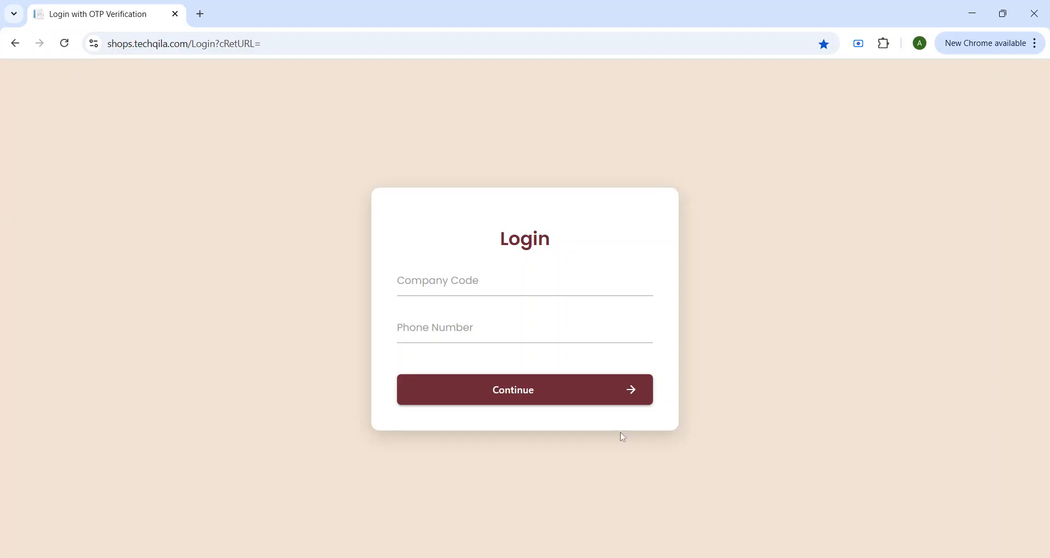
Step: Sign in to company demo-1 using the registered phone number and the six-digit verification code
{"action": "left_click", "coordinate": [399, 327]}
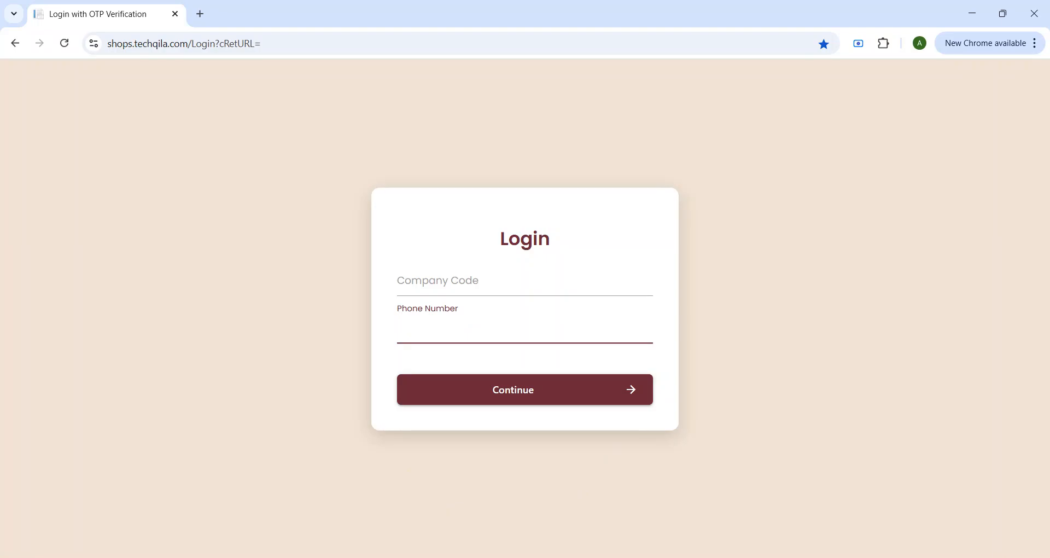
{"action": "left_click", "coordinate": [438, 280]}
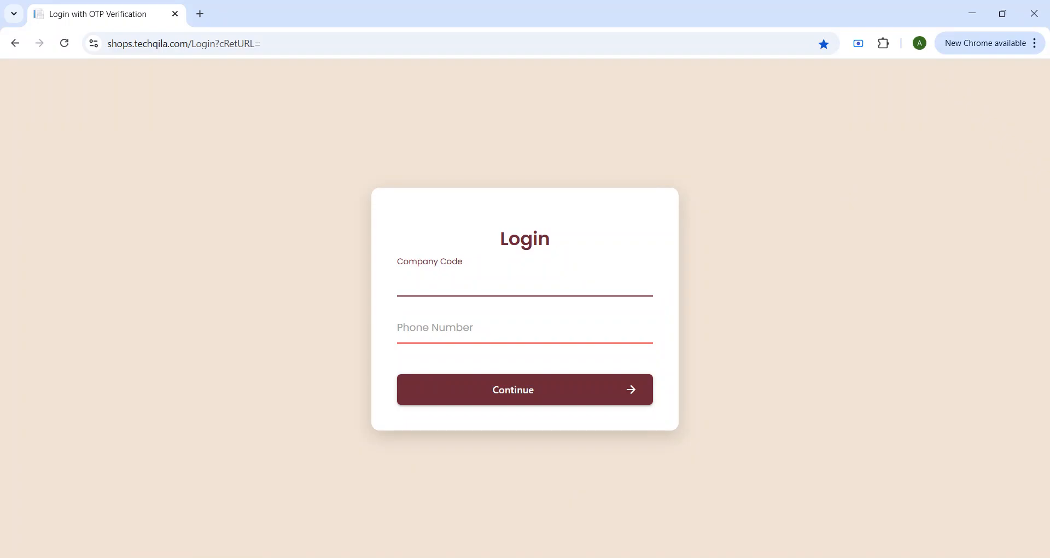
{"action": "type", "text": "demo-1"}
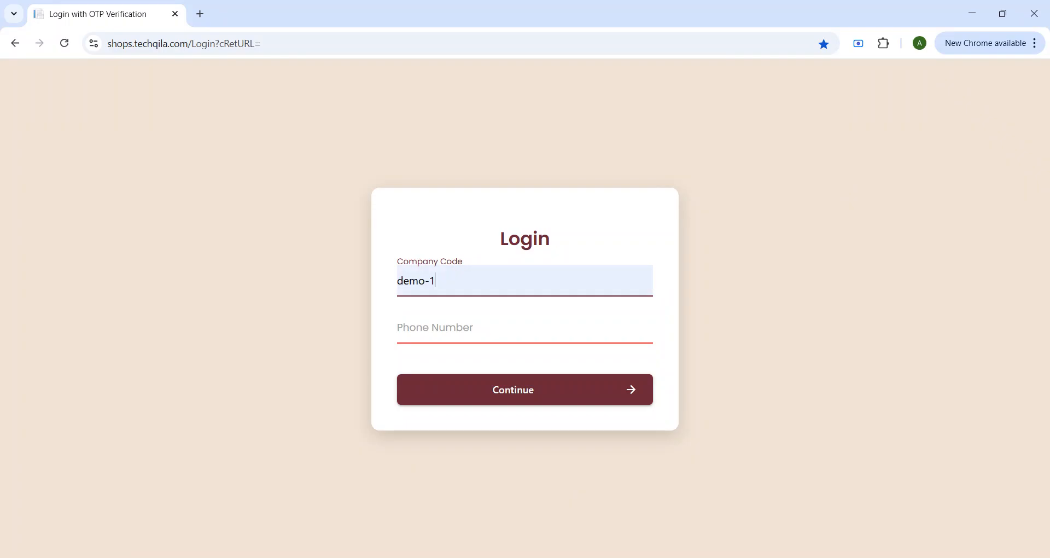
{"action": "left_click", "coordinate": [437, 327]}
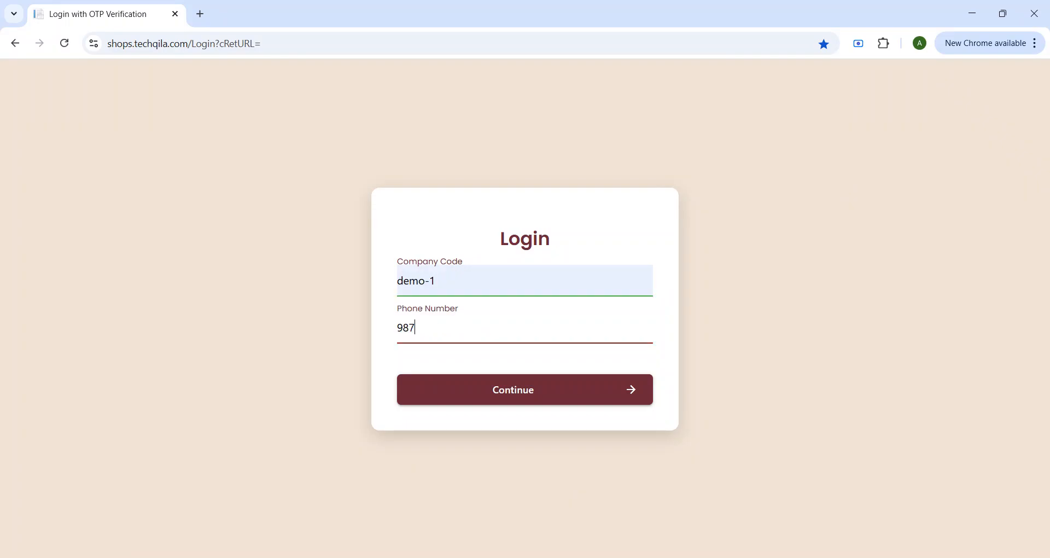
{"action": "left_click", "coordinate": [500, 398]}
{"action": "type", "text": "1"}
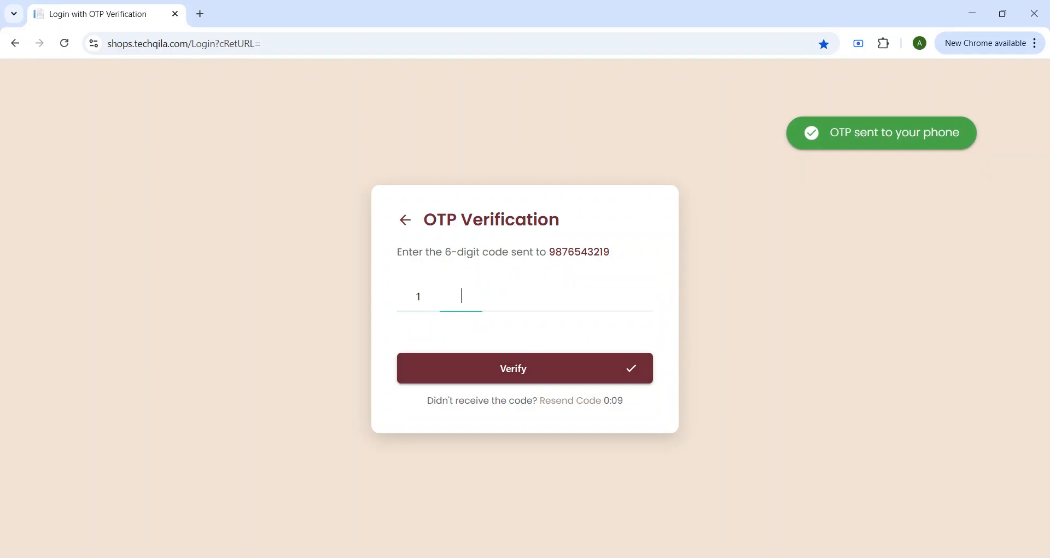
{"action": "type", "text": "23456"}
{"action": "left_click", "coordinate": [491, 375]}
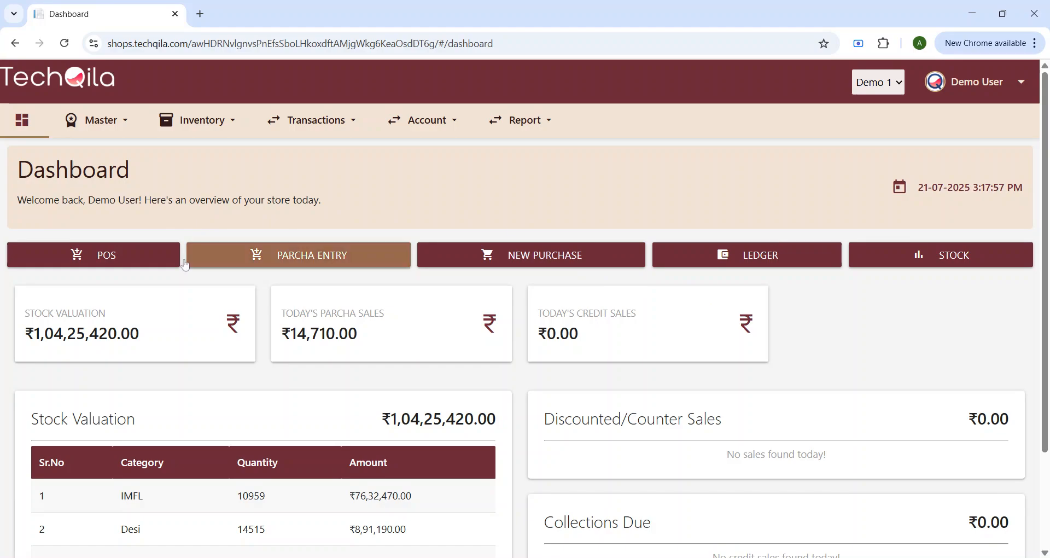
Step: Highlight the dashboard's stock valuation, Parcha sales, credit sales and Discounted/Counter Sales amounts
{"action": "left_click_drag", "start_coordinate": [62, 313], "coordinate": [98, 334]}
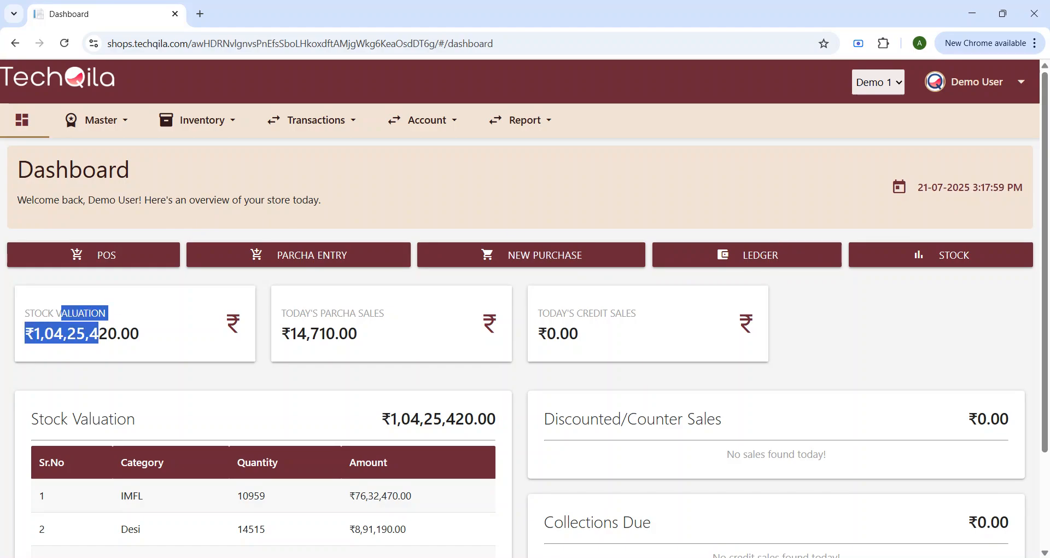
{"action": "left_click_drag", "start_coordinate": [300, 312], "coordinate": [358, 334]}
{"action": "left_click_drag", "start_coordinate": [556, 314], "coordinate": [594, 335]}
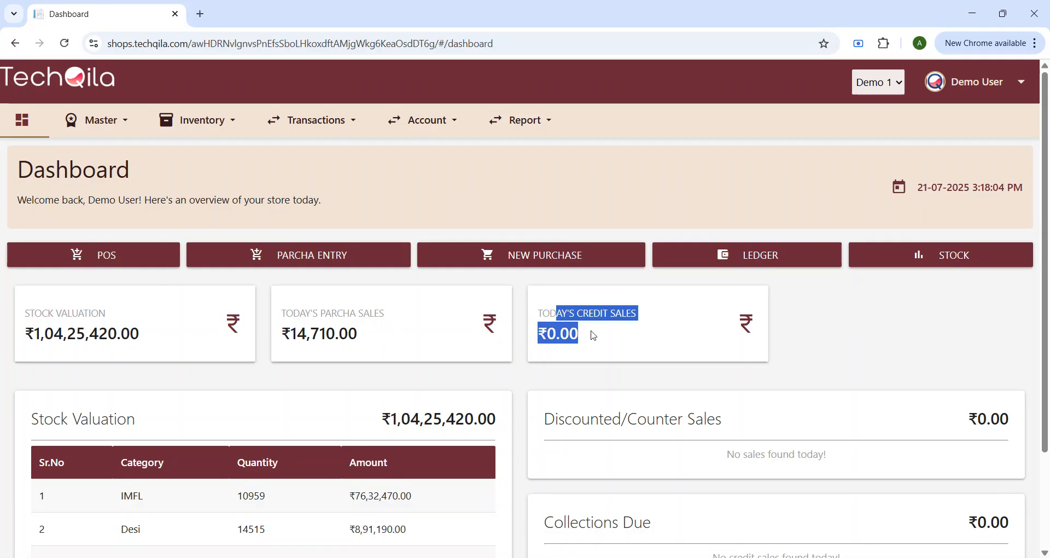
{"action": "scroll", "coordinate": [263, 355], "scroll_direction": "down", "scroll_amount": 2}
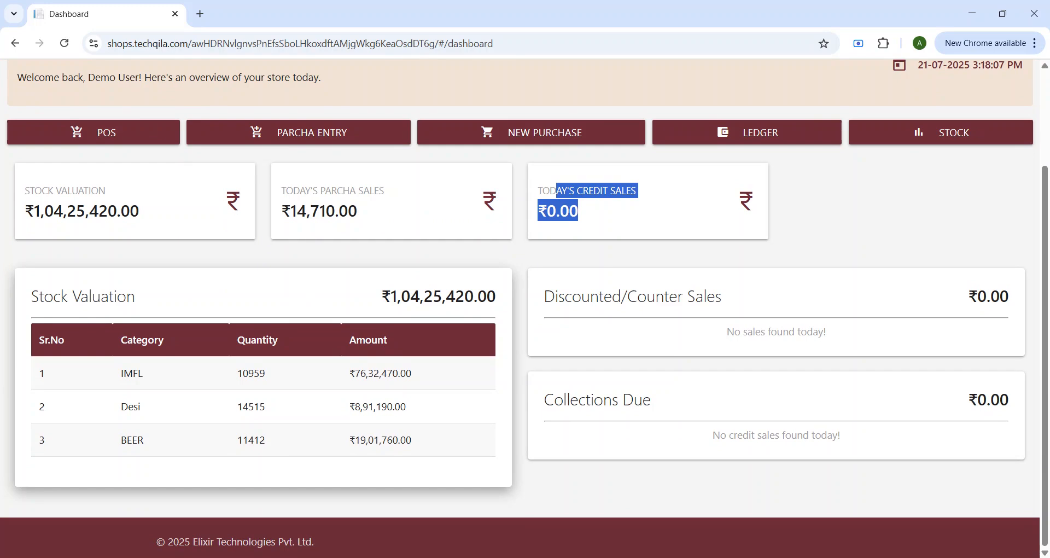
{"action": "left_click_drag", "start_coordinate": [477, 296], "coordinate": [390, 296]}
{"action": "left_click_drag", "start_coordinate": [140, 211], "coordinate": [24, 210]}
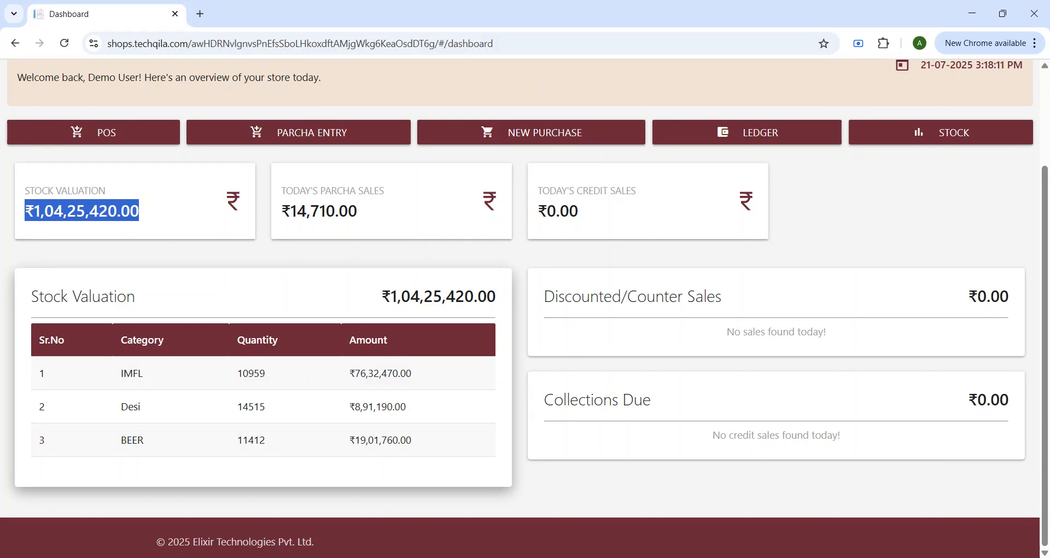
{"action": "left_click_drag", "start_coordinate": [969, 296], "coordinate": [990, 296]}
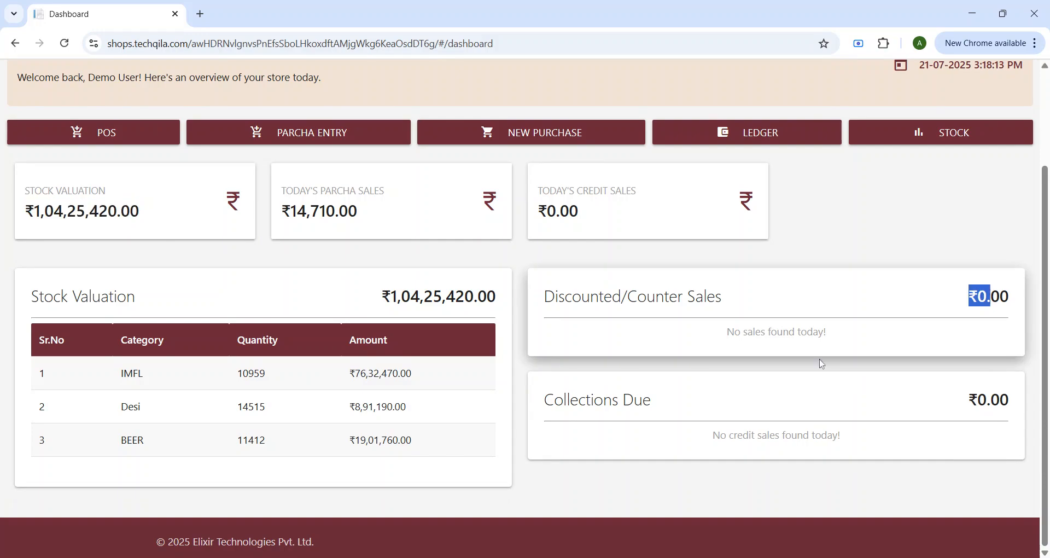
{"action": "left_click", "coordinate": [909, 408]}
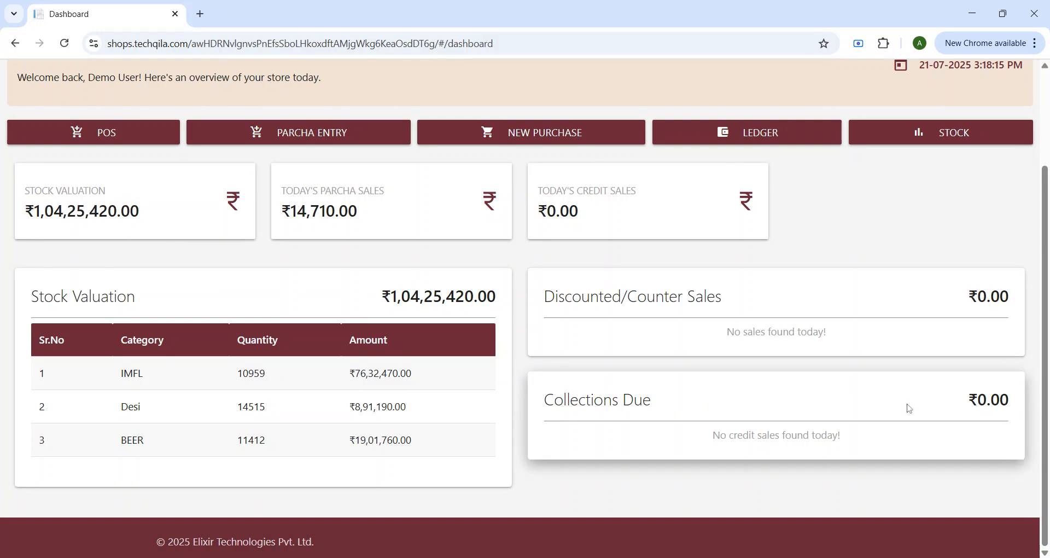
{"action": "scroll", "coordinate": [805, 405], "scroll_direction": "up", "scroll_amount": 3}
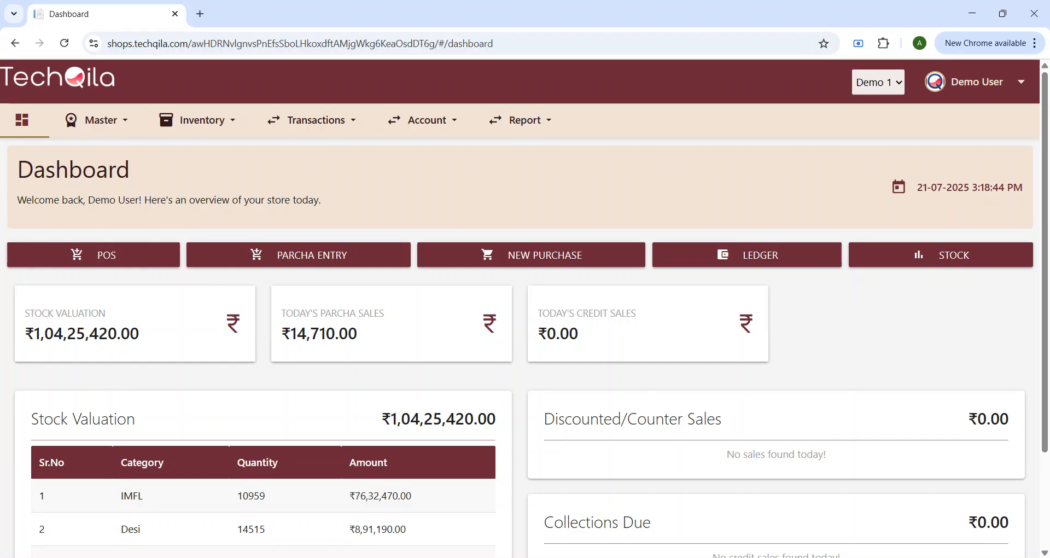
{"action": "left_click", "coordinate": [112, 121]}
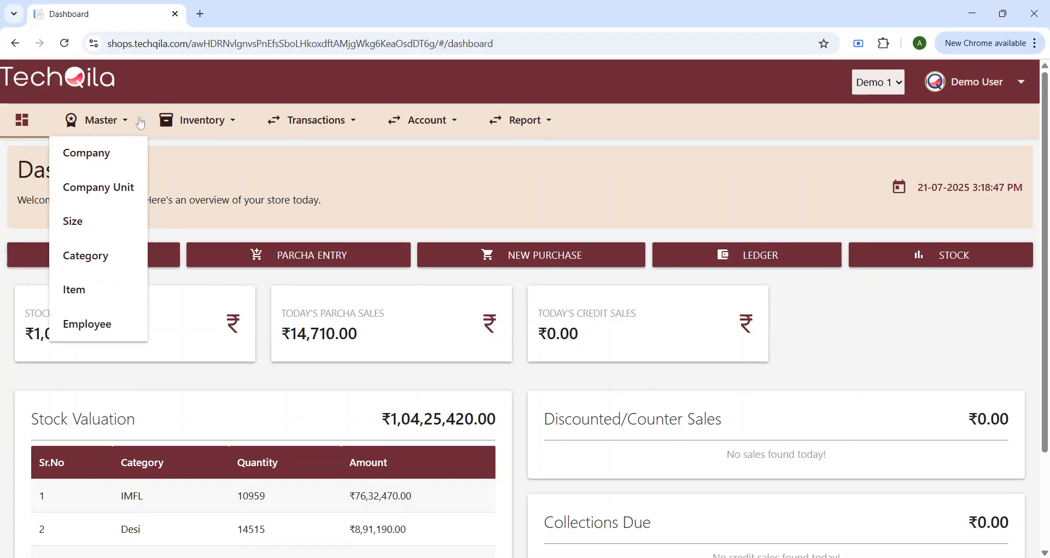
{"action": "left_click", "coordinate": [228, 124]}
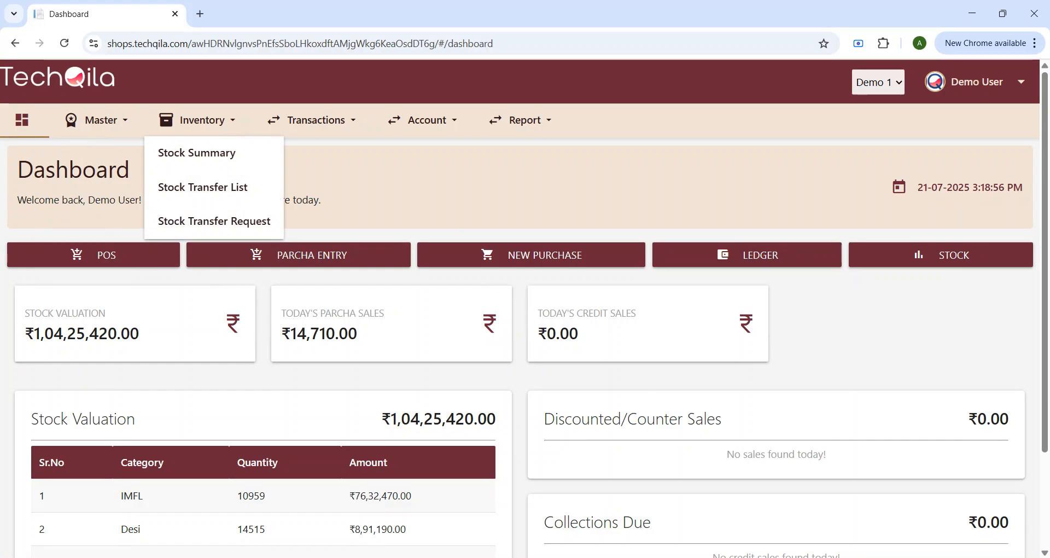
{"action": "left_click", "coordinate": [348, 119]}
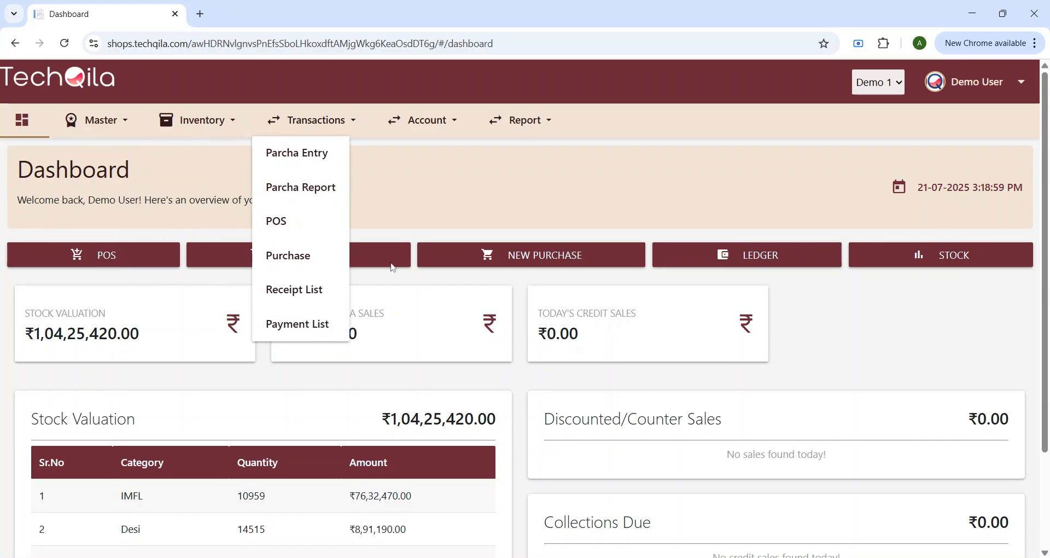
{"action": "left_click", "coordinate": [446, 122]}
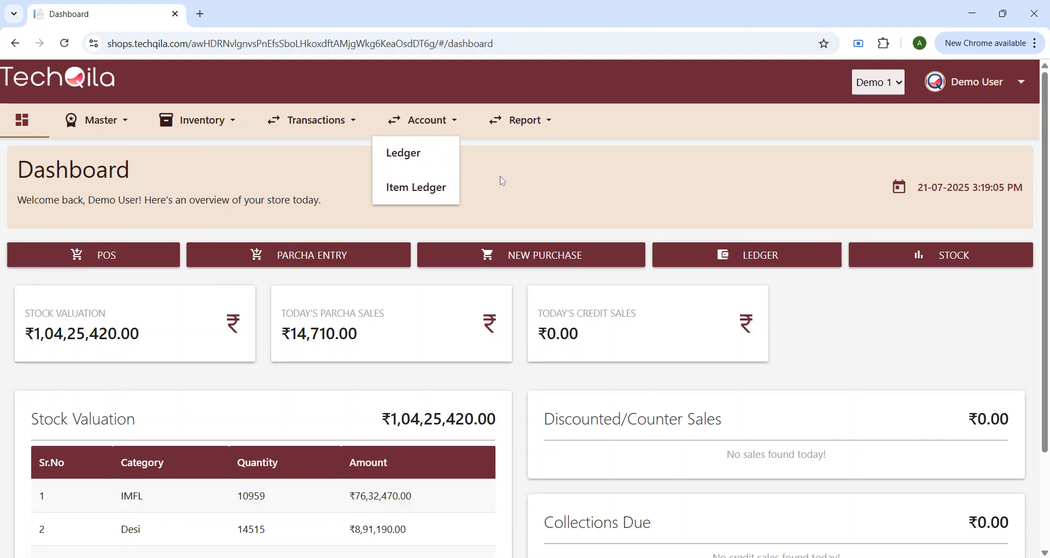
{"action": "left_click", "coordinate": [537, 127]}
{"action": "left_click", "coordinate": [429, 177]}
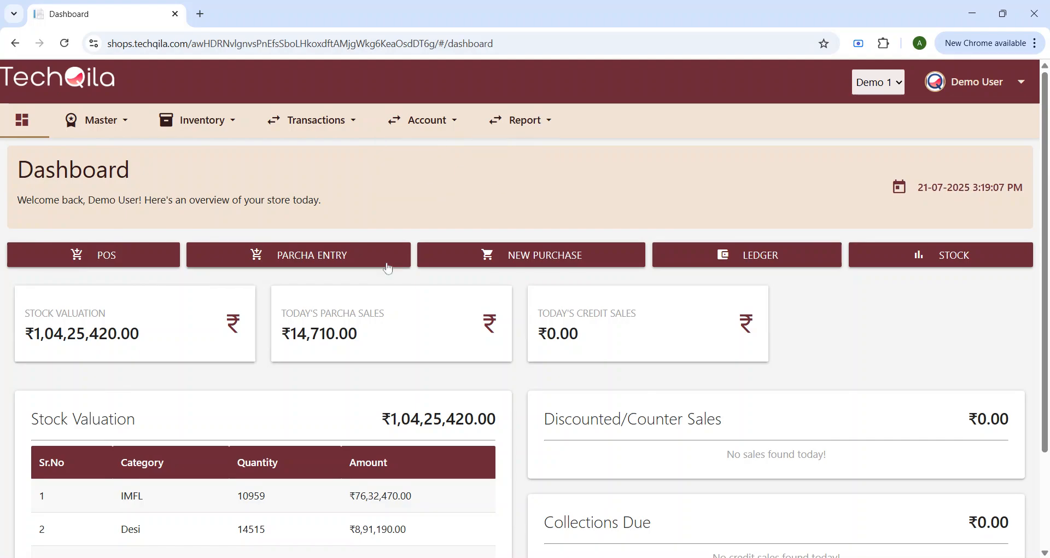
{"action": "scroll", "coordinate": [459, 272], "scroll_direction": "down", "scroll_amount": 2}
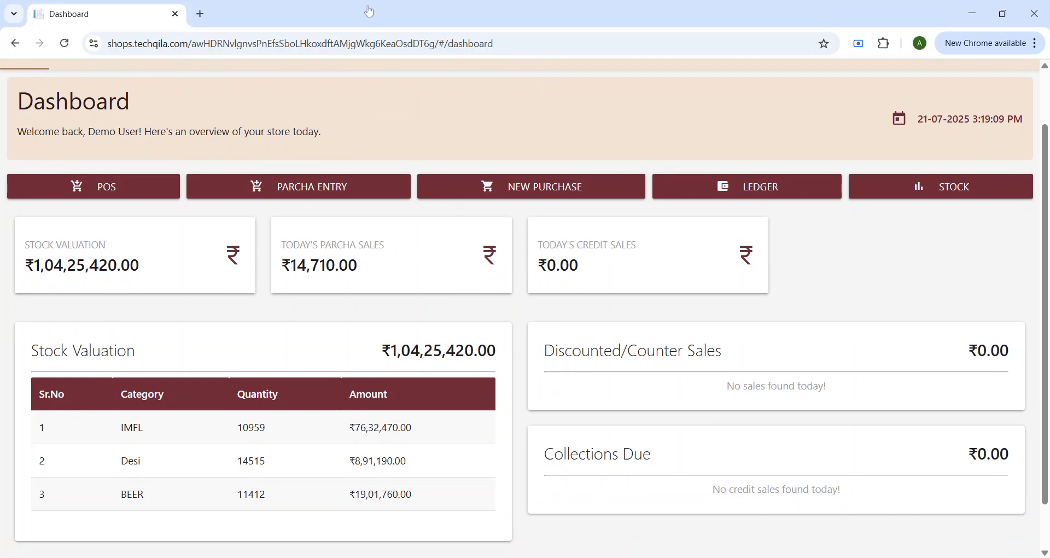
{"action": "scroll", "coordinate": [659, 214], "scroll_direction": "down", "scroll_amount": 1}
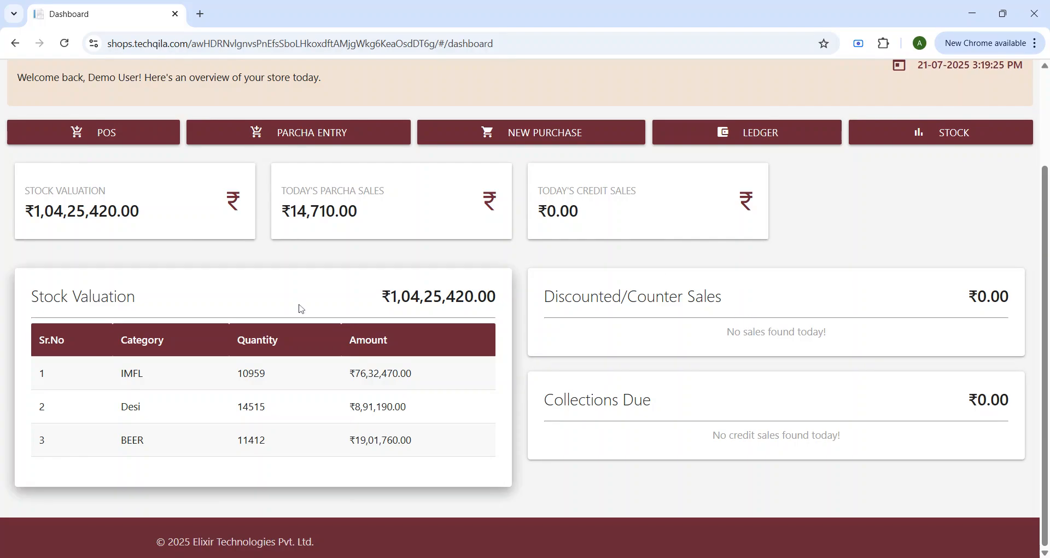
{"action": "scroll", "coordinate": [301, 309], "scroll_direction": "up", "scroll_amount": 3}
Step: Open the POS sales screen and browse the IMFL, BEER and Desi categories, ending on IMFL
{"action": "left_click", "coordinate": [112, 261]}
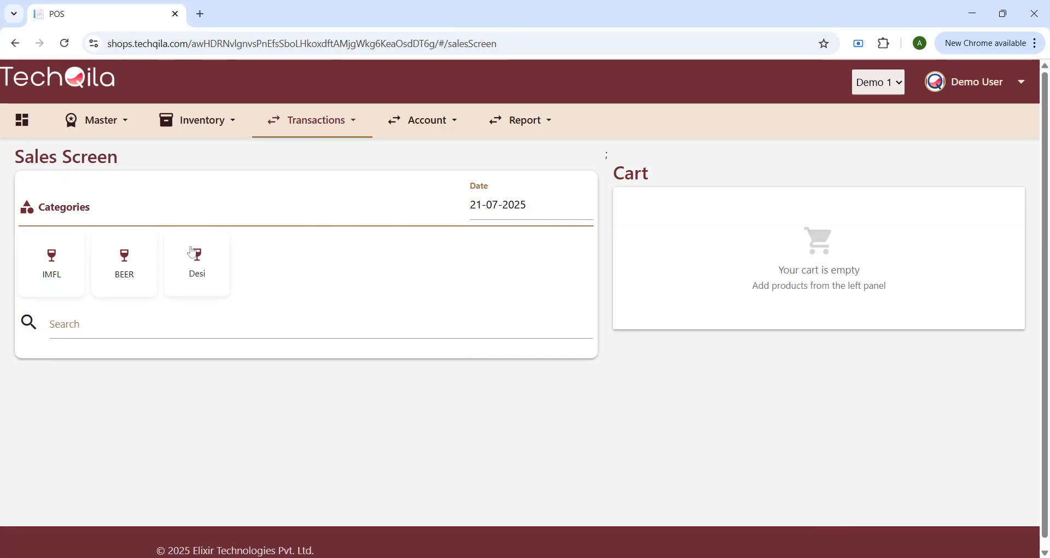
{"action": "left_click", "coordinate": [64, 277]}
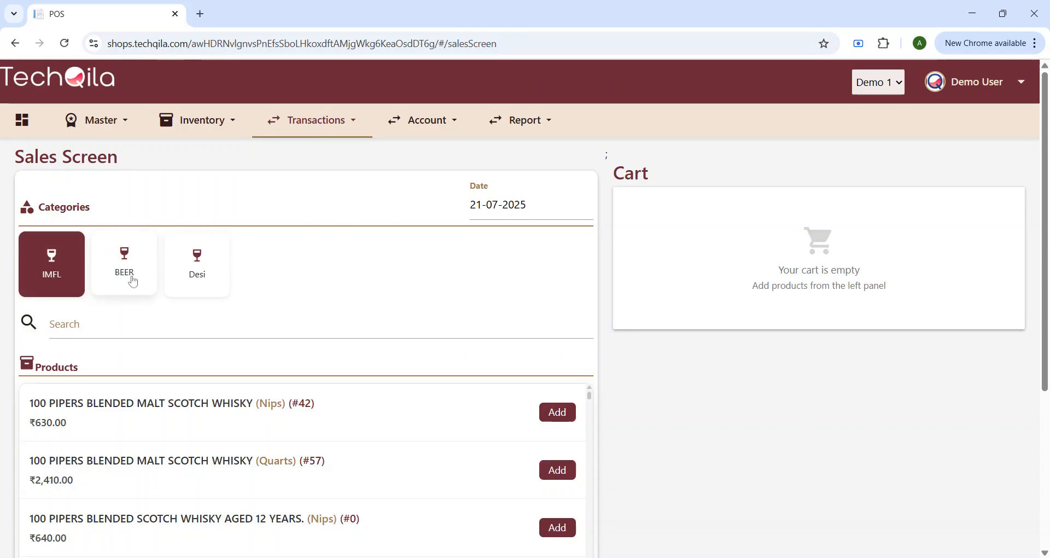
{"action": "left_click", "coordinate": [133, 281]}
{"action": "left_click", "coordinate": [197, 268]}
{"action": "left_click", "coordinate": [64, 273]}
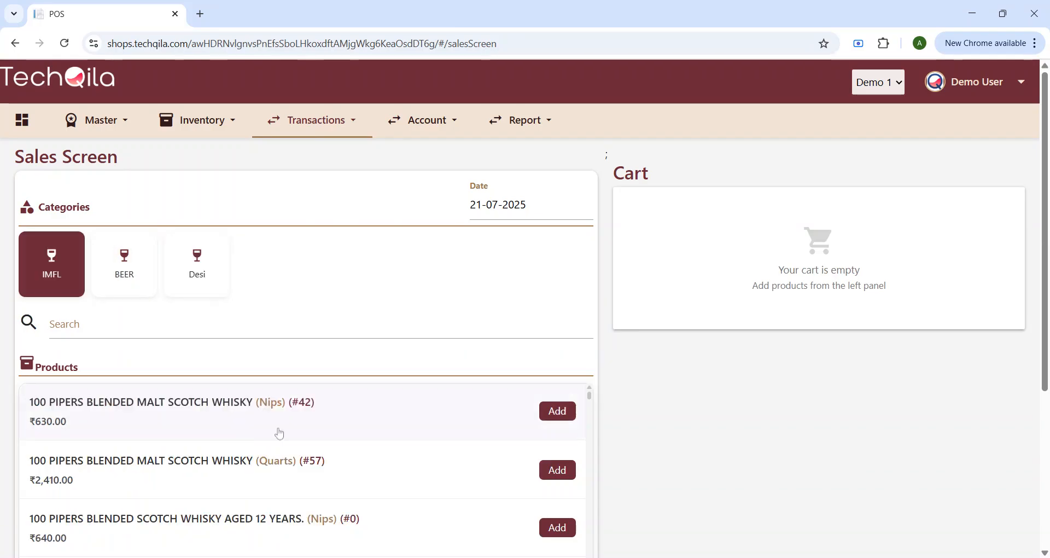
Step: Scroll through the IMFL product list, highlighting the first product's ₹180.00 price
{"action": "scroll", "coordinate": [280, 434], "scroll_direction": "down", "scroll_amount": 5}
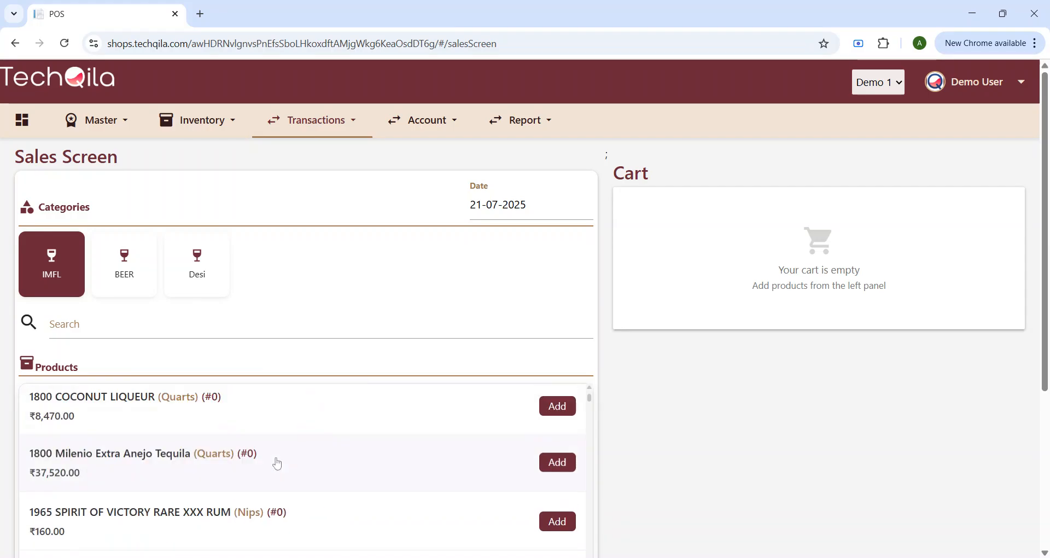
{"action": "scroll", "coordinate": [277, 464], "scroll_direction": "down", "scroll_amount": 3}
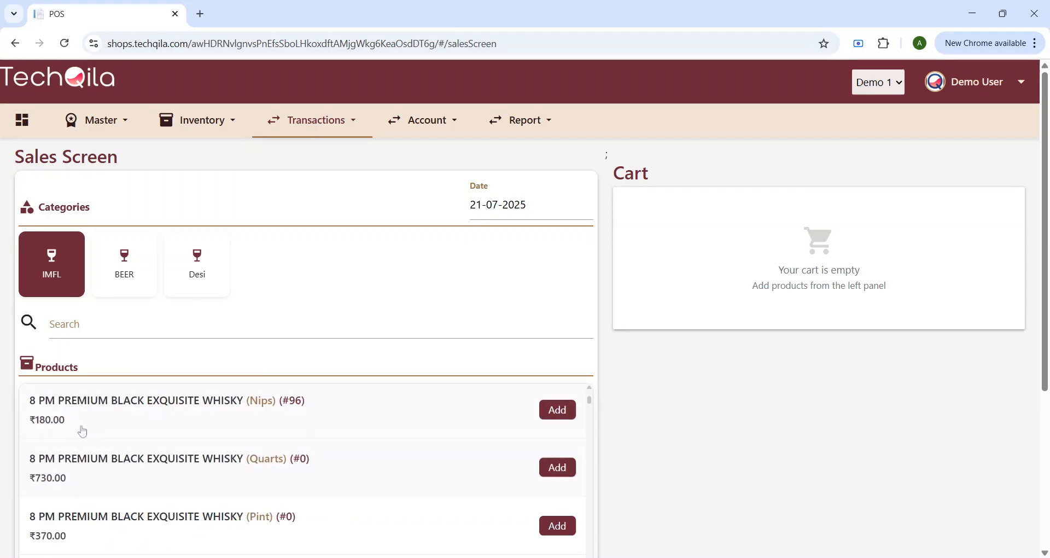
{"action": "left_click_drag", "start_coordinate": [82, 431], "coordinate": [29, 425]}
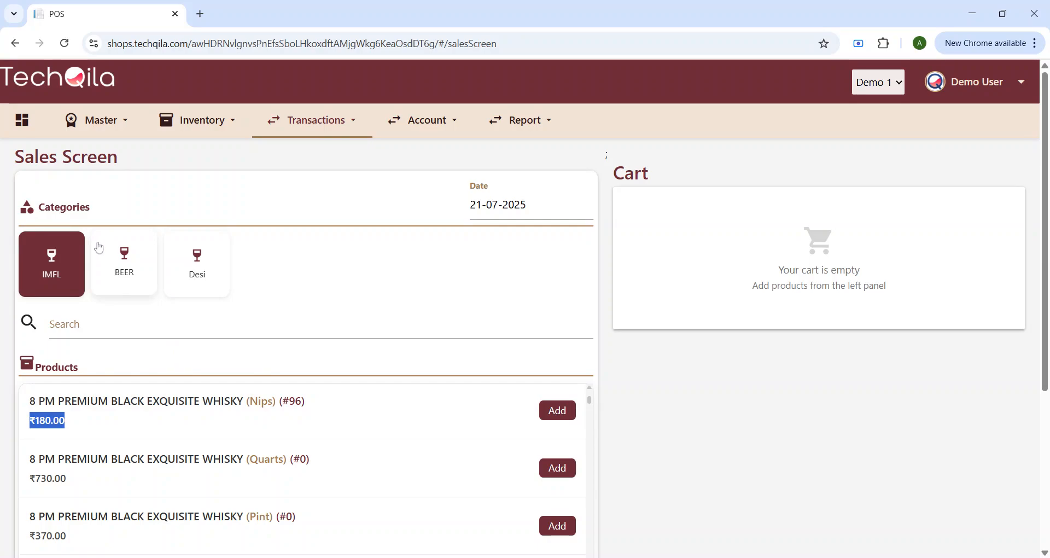
{"action": "scroll", "coordinate": [243, 439], "scroll_direction": "down", "scroll_amount": 2}
{"action": "scroll", "coordinate": [244, 438], "scroll_direction": "up", "scroll_amount": 1}
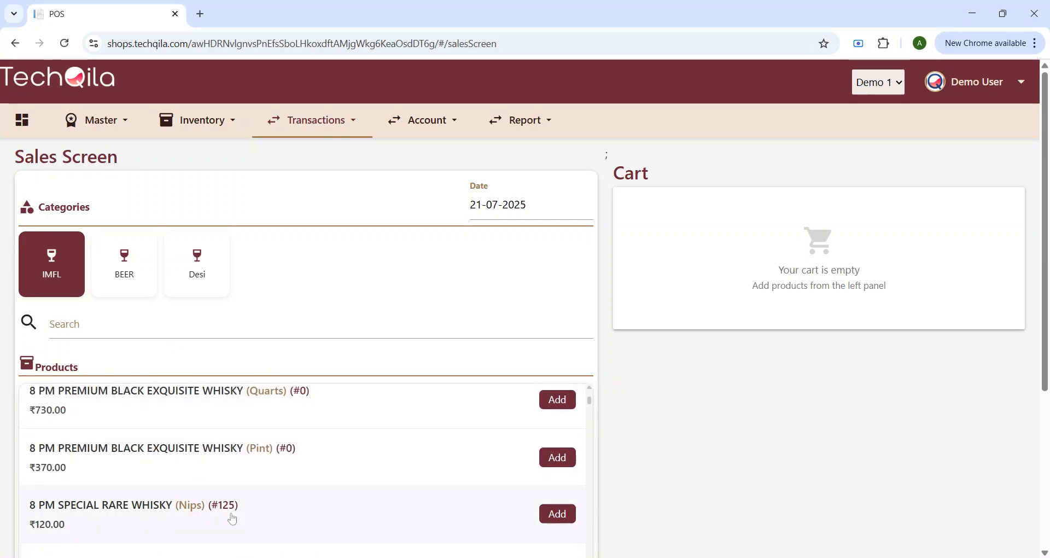
{"action": "scroll", "coordinate": [234, 511], "scroll_direction": "down", "scroll_amount": 1}
{"action": "scroll", "coordinate": [233, 492], "scroll_direction": "down", "scroll_amount": 1}
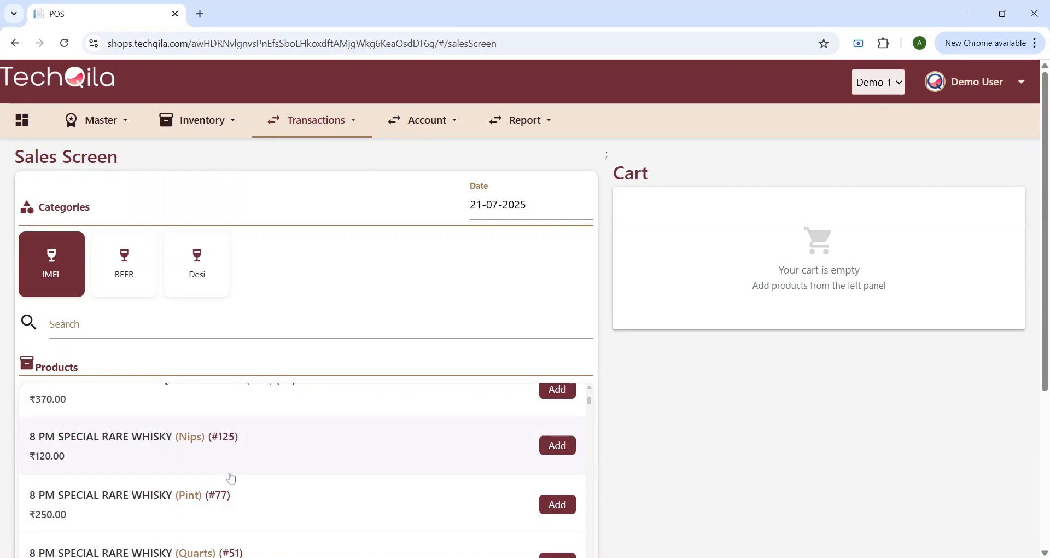
{"action": "scroll", "coordinate": [238, 535], "scroll_direction": "down", "scroll_amount": 1}
{"action": "scroll", "coordinate": [246, 538], "scroll_direction": "down", "scroll_amount": 1}
{"action": "scroll", "coordinate": [264, 520], "scroll_direction": "up", "scroll_amount": 1}
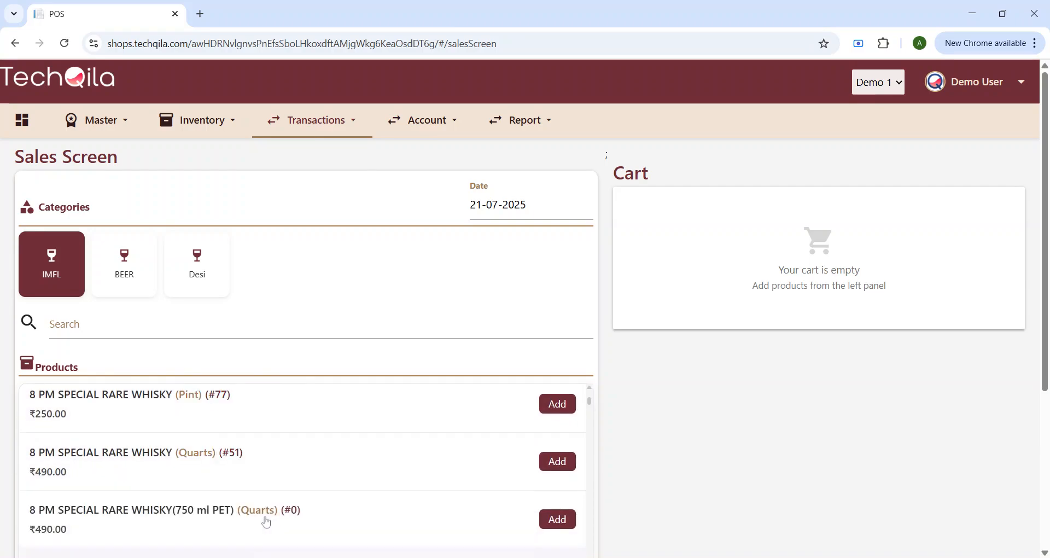
{"action": "scroll", "coordinate": [208, 449], "scroll_direction": "up", "scroll_amount": 3}
Step: Search the products for 'black', browse the results, then clear the search text
{"action": "left_click", "coordinate": [112, 331]}
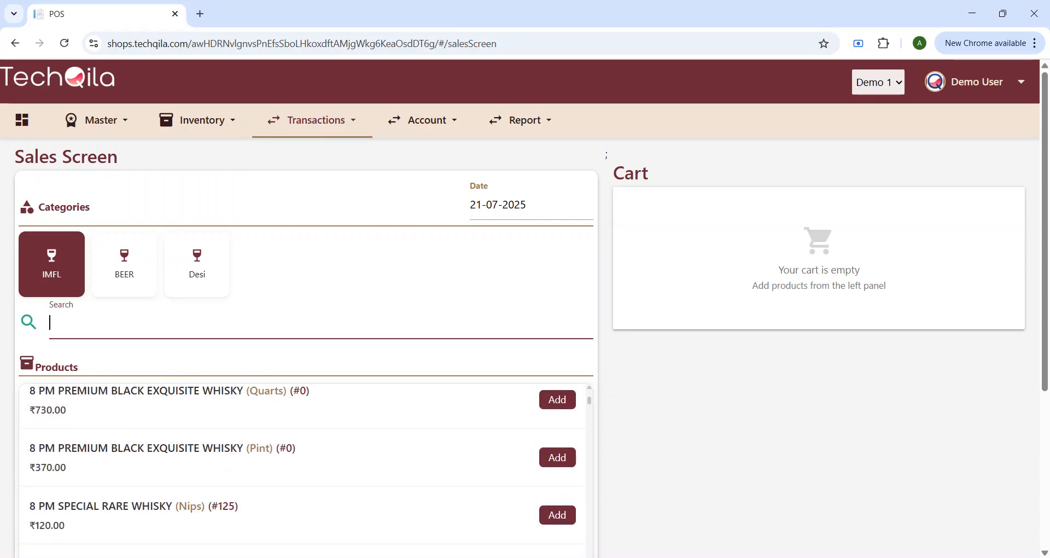
{"action": "type", "text": "black"}
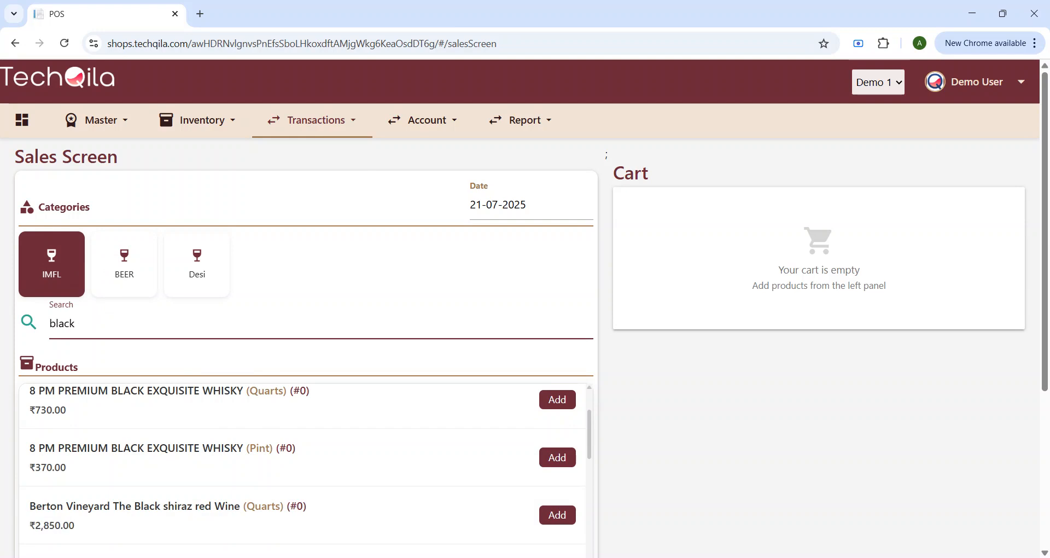
{"action": "scroll", "coordinate": [185, 450], "scroll_direction": "down", "scroll_amount": 1}
{"action": "scroll", "coordinate": [185, 452], "scroll_direction": "down", "scroll_amount": 9}
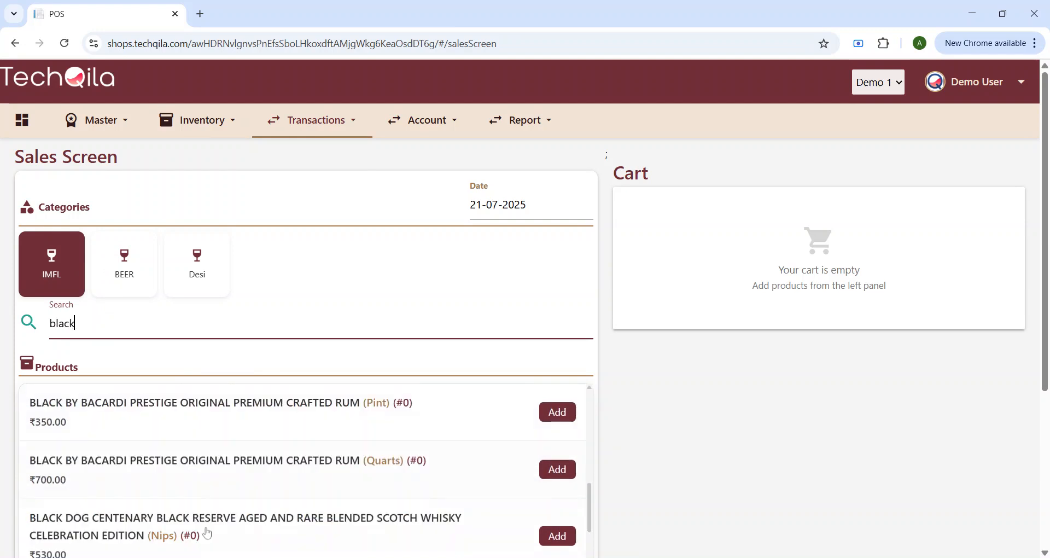
{"action": "scroll", "coordinate": [211, 497], "scroll_direction": "up", "scroll_amount": 10}
{"action": "scroll", "coordinate": [215, 501], "scroll_direction": "up", "scroll_amount": 1}
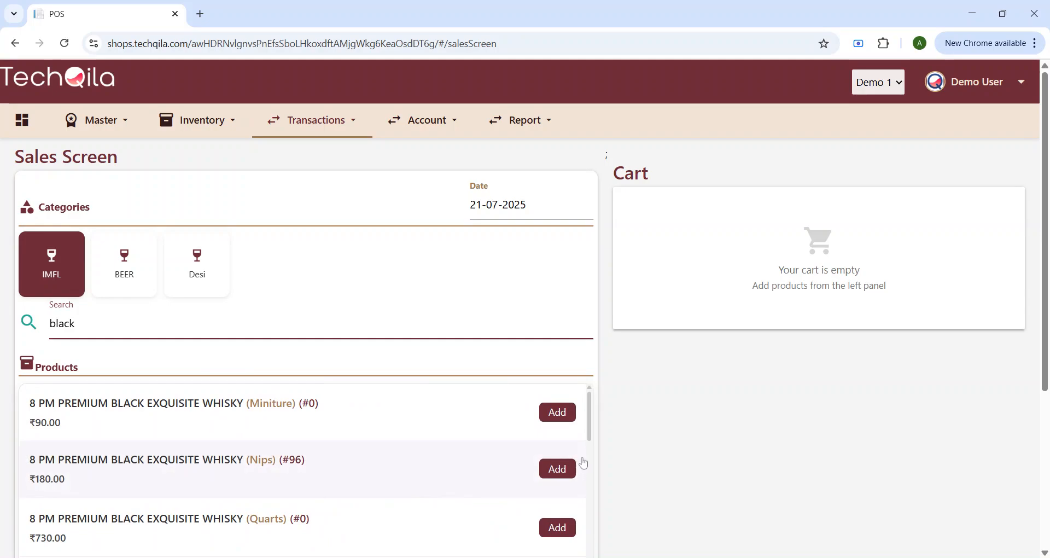
{"action": "key", "text": "BackSpace"}
{"action": "key", "text": "BackSpace"}
{"action": "key", "text": "BackSpace"}
{"action": "key", "text": "BackSpace"}
{"action": "key", "text": "BackSpace"}
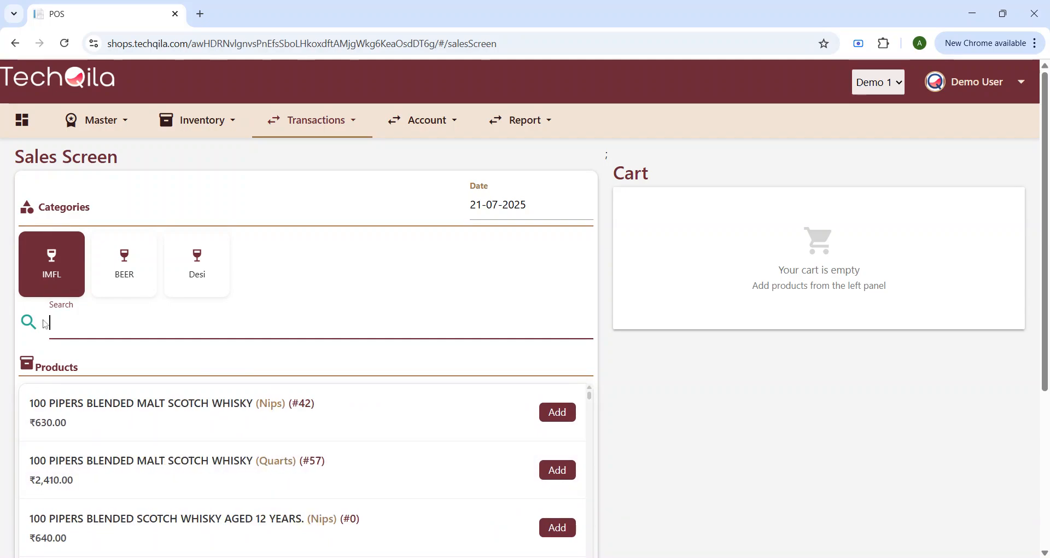
Step: Add 100 PIPERS Blended Malt Nips, Blended Malt Quarts, Exquisite Pint and Exquisite Quarts, skipping the customer form
{"action": "left_click", "coordinate": [556, 412]}
{"action": "left_click", "coordinate": [558, 470]}
{"action": "scroll", "coordinate": [386, 464], "scroll_direction": "down", "scroll_amount": 5}
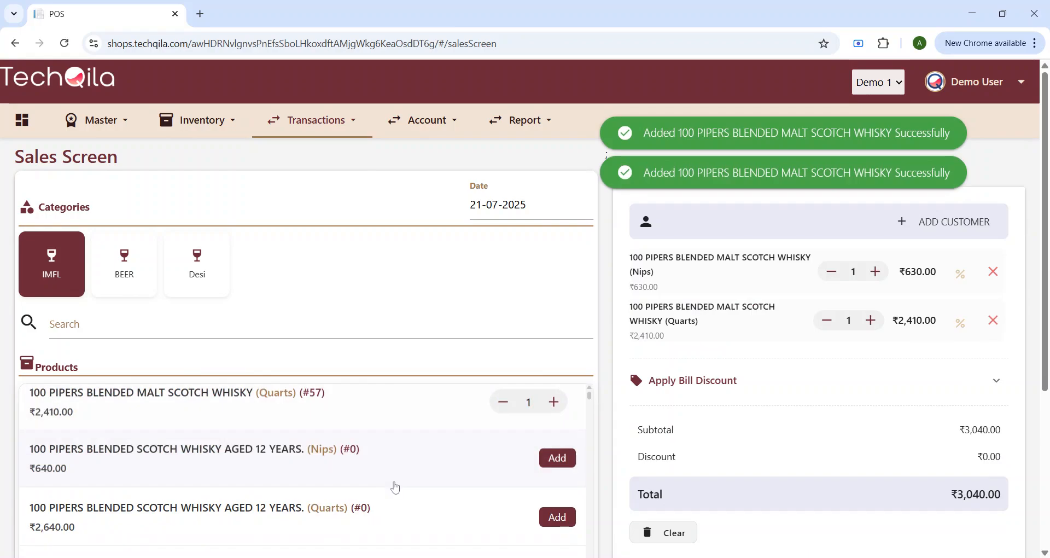
{"action": "left_click", "coordinate": [557, 427]}
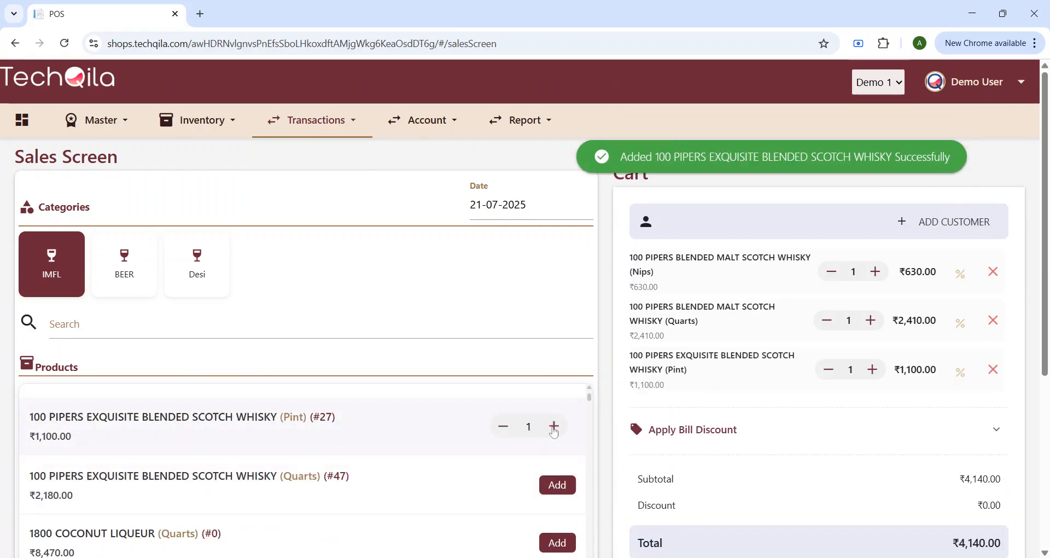
{"action": "left_click", "coordinate": [557, 484]}
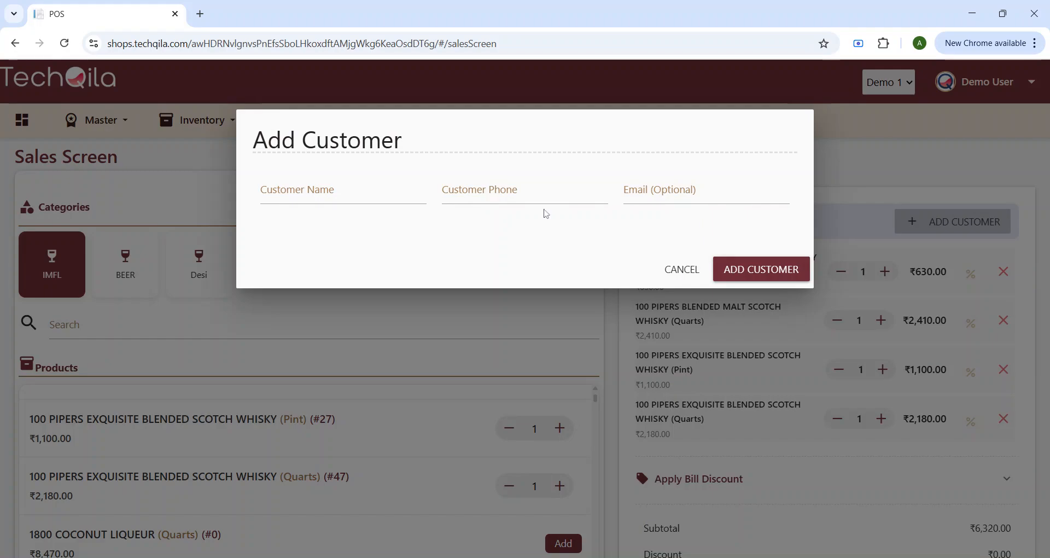
{"action": "left_click", "coordinate": [676, 269]}
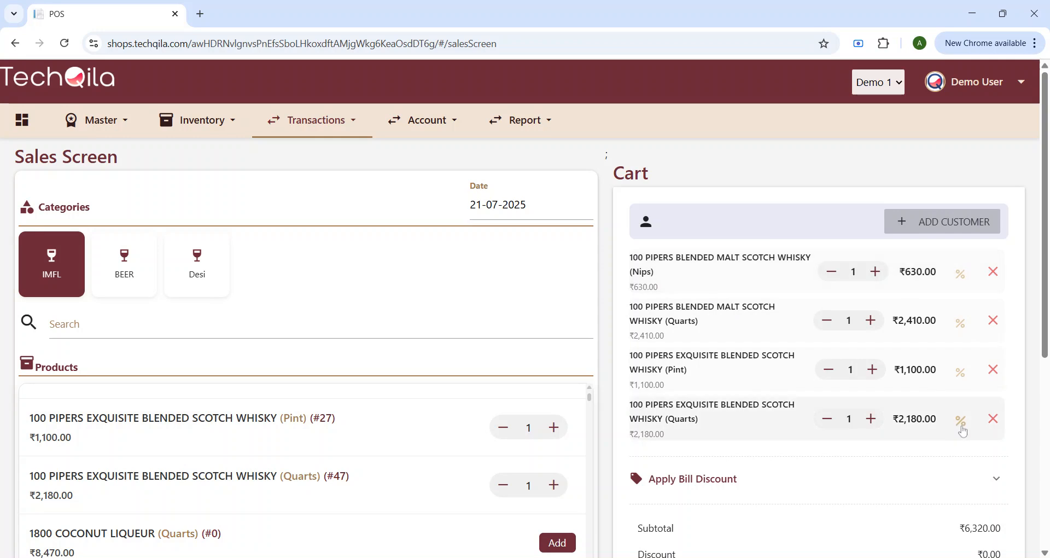
Step: Adjust the Blended Malt Nips quantity, then remove that item from the cart
{"action": "left_click", "coordinate": [875, 271]}
{"action": "left_click", "coordinate": [871, 271]}
{"action": "left_click", "coordinate": [871, 272]}
{"action": "left_click", "coordinate": [826, 276]}
{"action": "left_click", "coordinate": [827, 276]}
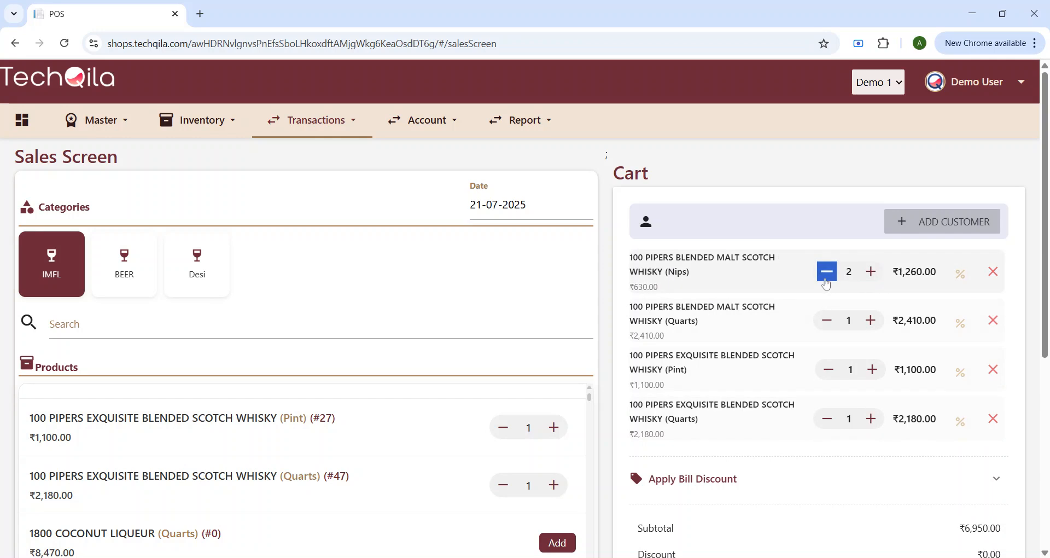
{"action": "left_click", "coordinate": [994, 272]}
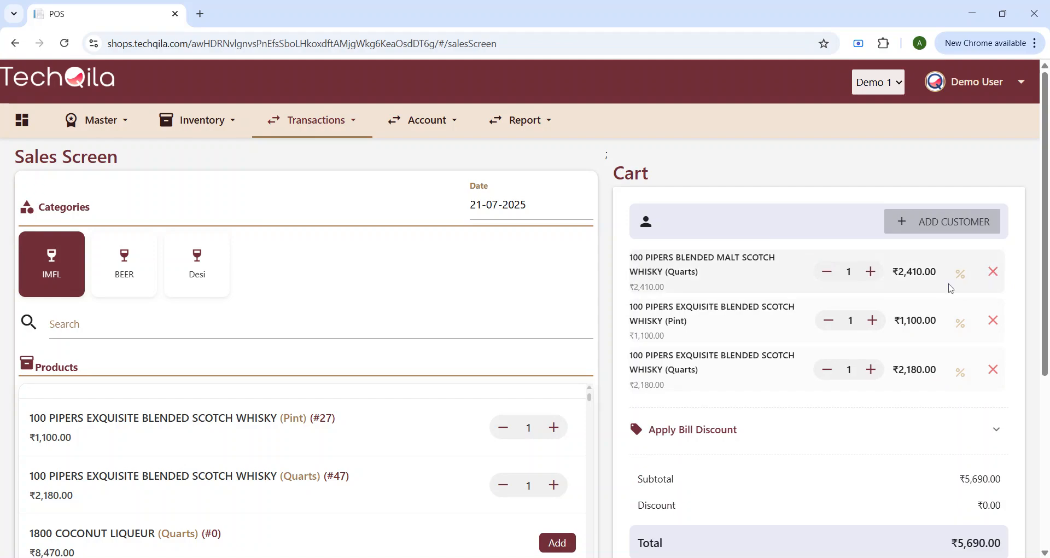
Step: Review percentage and rupee discount options for the Quarts and Pint, cancelling without applying any
{"action": "left_click", "coordinate": [961, 274]}
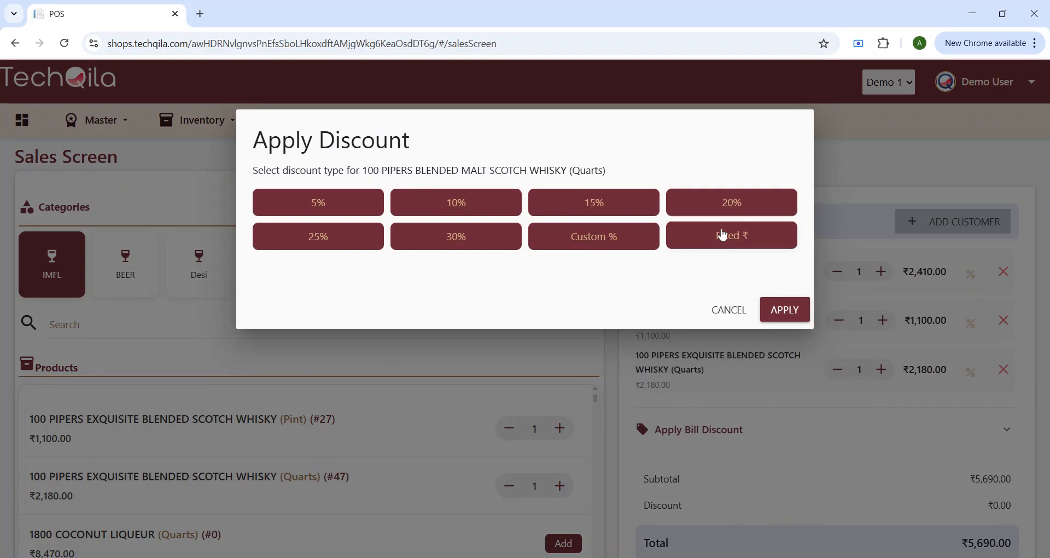
{"action": "left_click", "coordinate": [613, 240]}
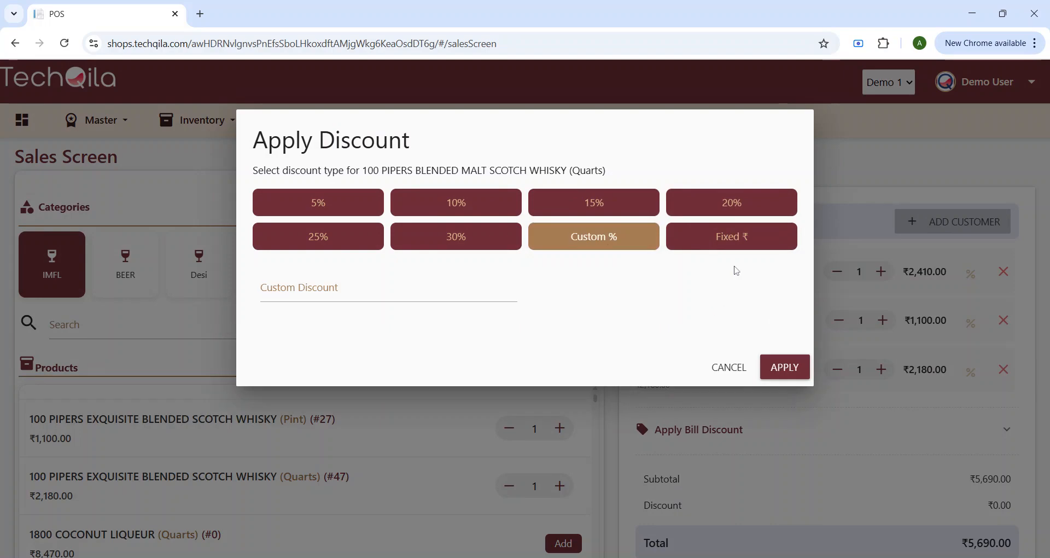
{"action": "left_click", "coordinate": [734, 239]}
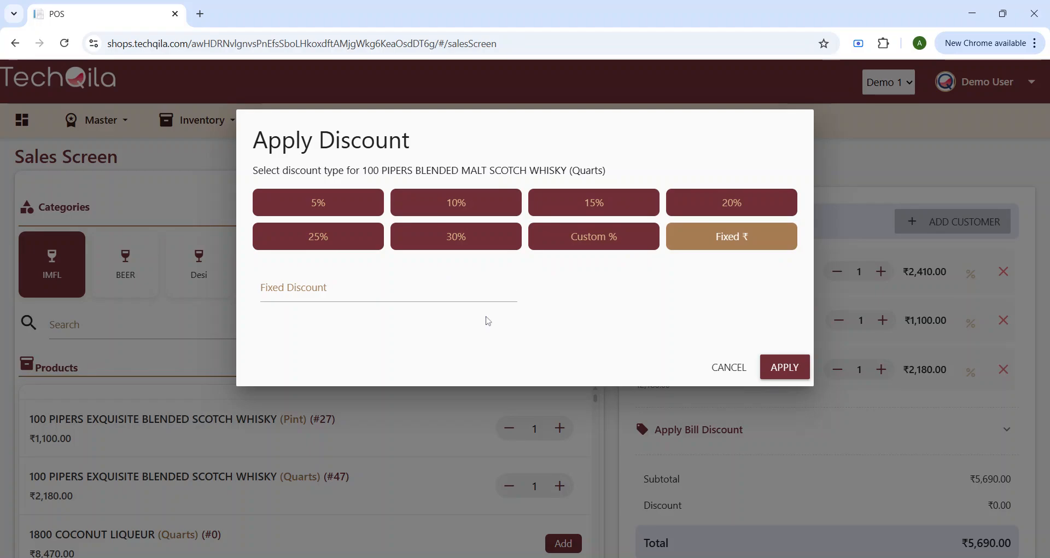
{"action": "left_click", "coordinate": [731, 373]}
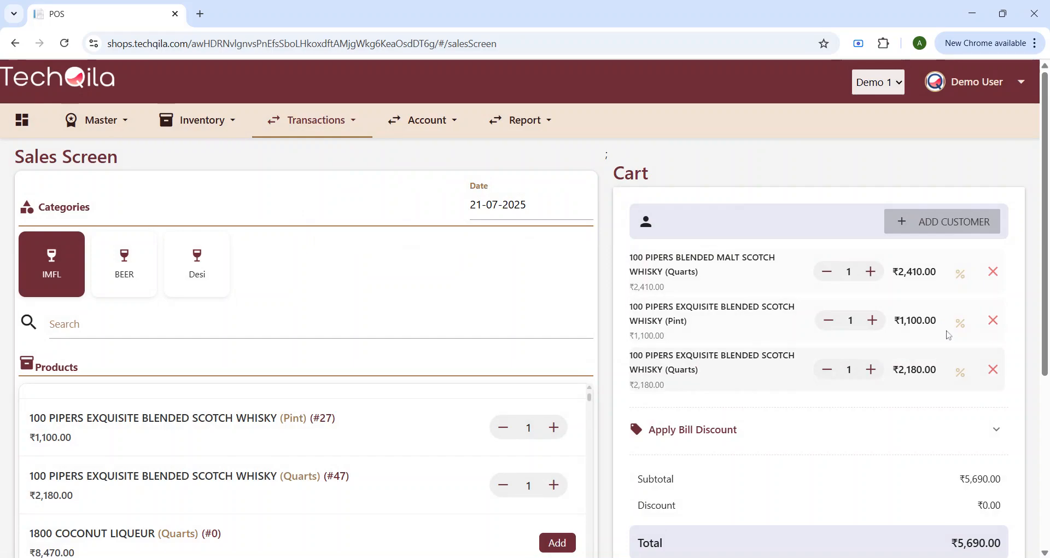
{"action": "left_click", "coordinate": [963, 328]}
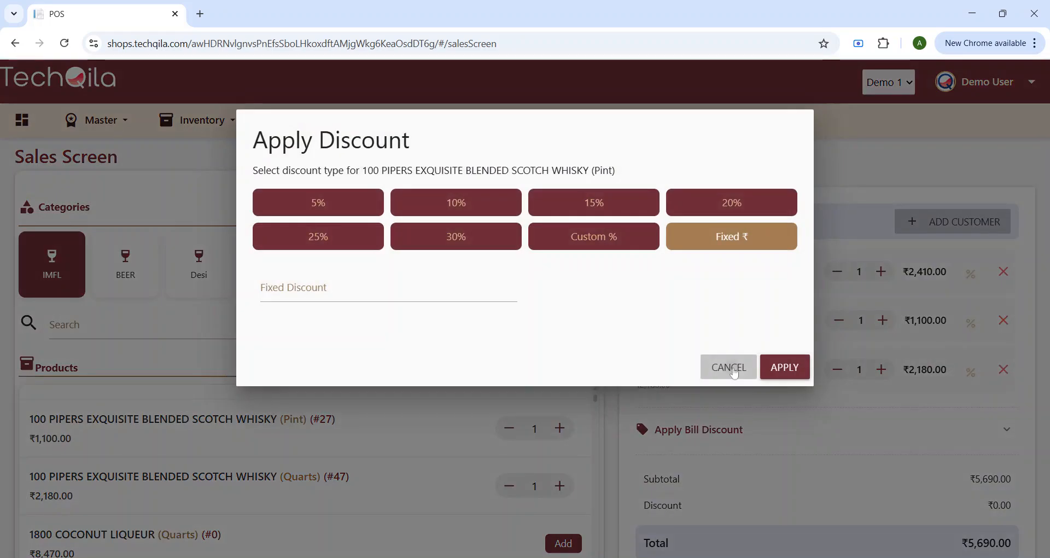
{"action": "left_click", "coordinate": [731, 366]}
{"action": "left_click_drag", "start_coordinate": [628, 263], "coordinate": [776, 406]}
{"action": "scroll", "coordinate": [776, 406], "scroll_direction": "down", "scroll_amount": 1}
{"action": "scroll", "coordinate": [776, 406], "scroll_direction": "down", "scroll_amount": 2}
Step: Explore the Apply Bill Discount section, toggling between percentage and fixed-amount modes
{"action": "left_click", "coordinate": [707, 299]}
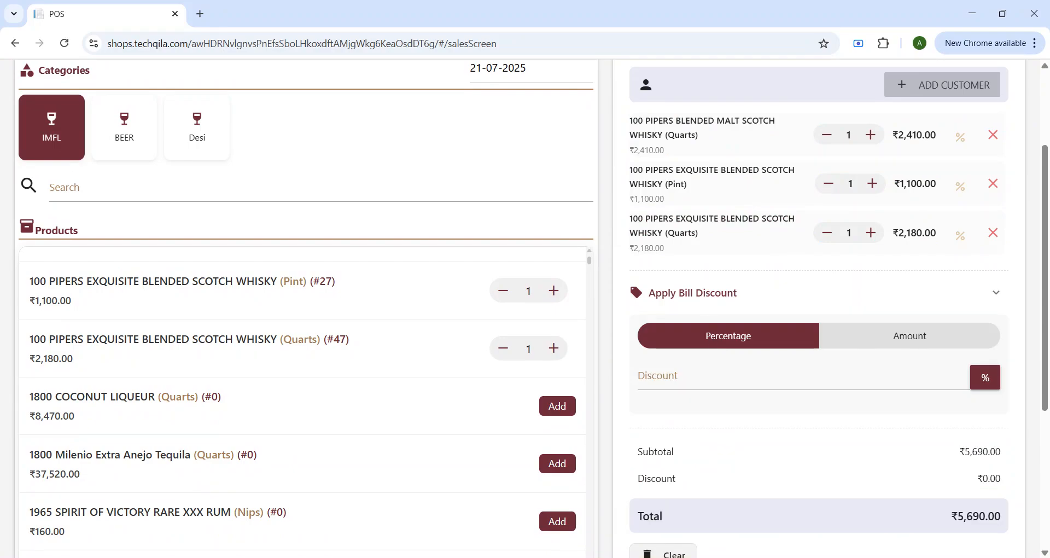
{"action": "left_click", "coordinate": [799, 377]}
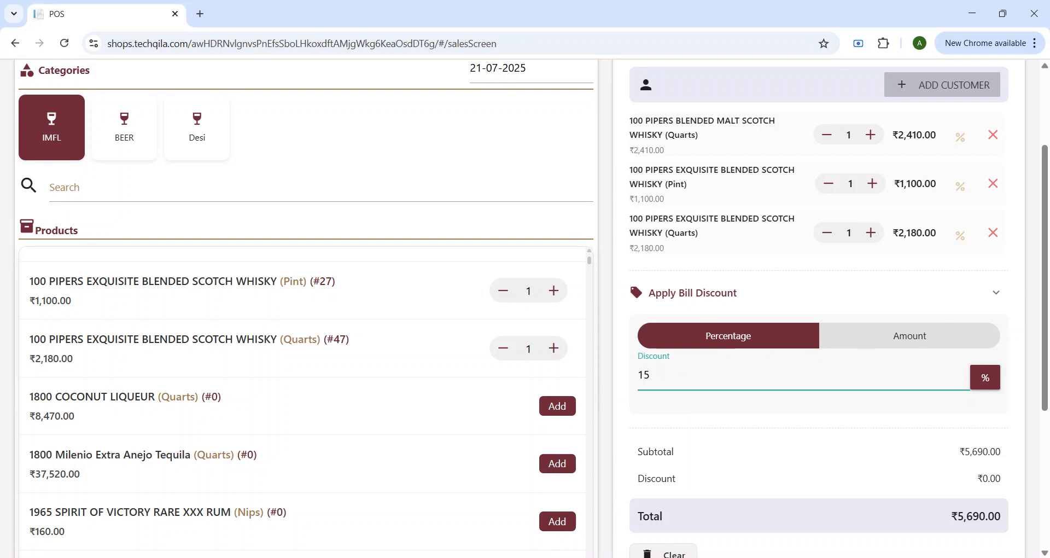
{"action": "left_click", "coordinate": [799, 335]}
{"action": "left_click", "coordinate": [995, 296]}
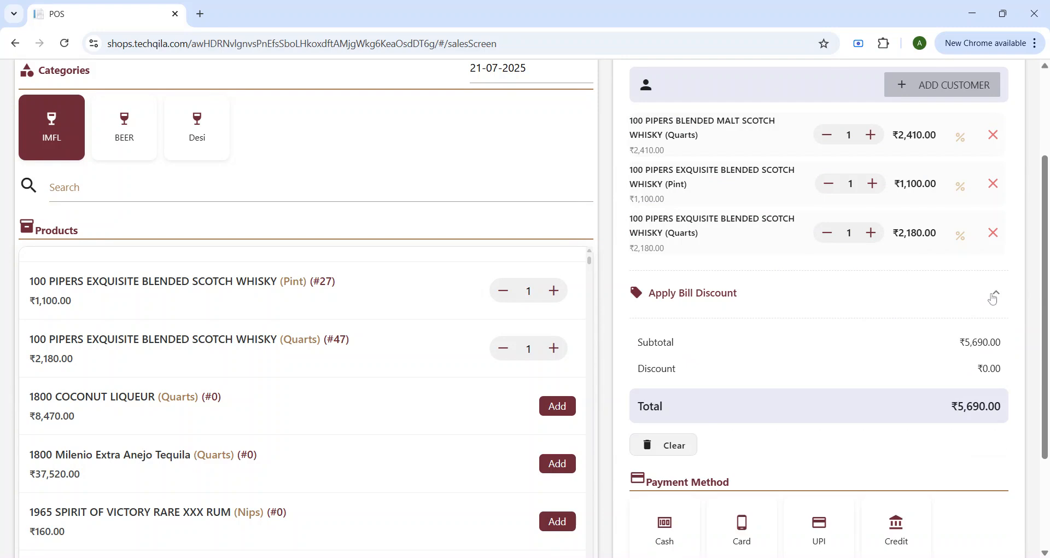
{"action": "left_click", "coordinate": [738, 305]}
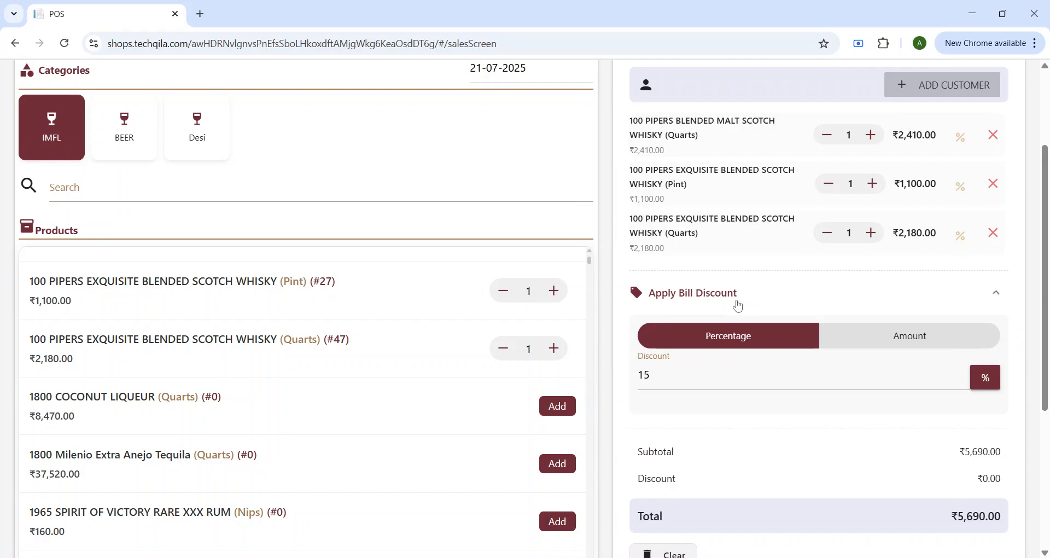
{"action": "left_click", "coordinate": [899, 335]}
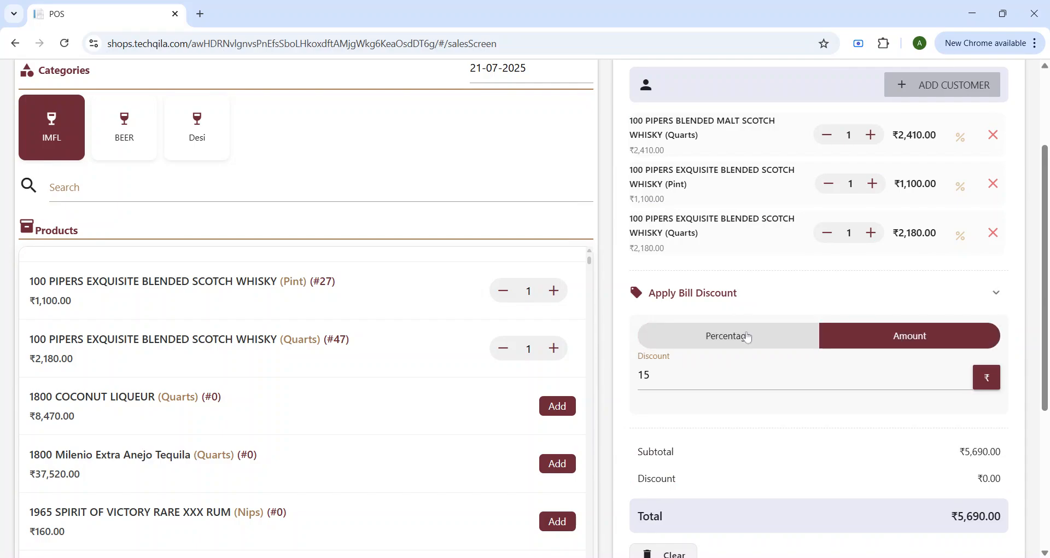
{"action": "left_click", "coordinate": [747, 336]}
{"action": "left_click", "coordinate": [693, 298]}
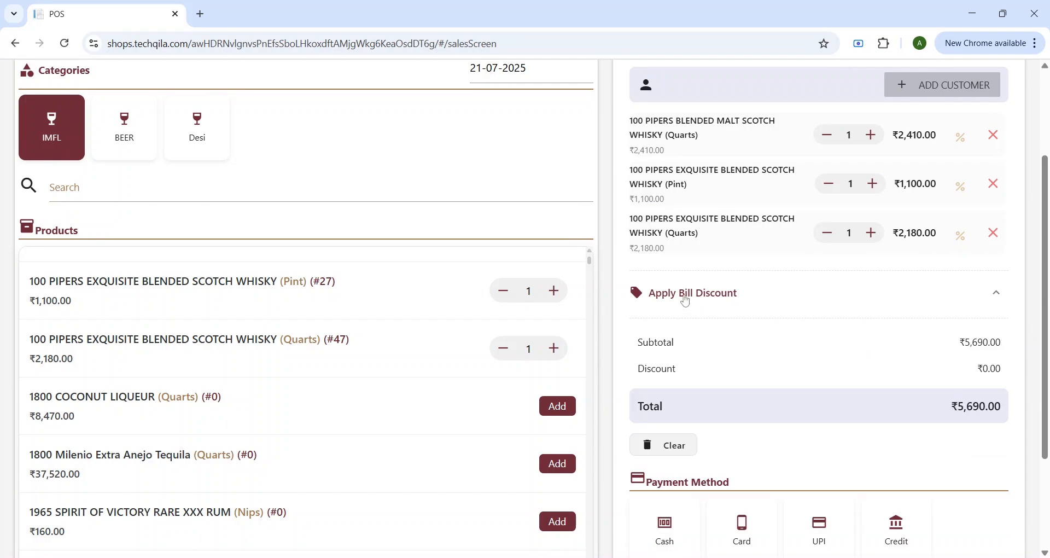
{"action": "scroll", "coordinate": [692, 410], "scroll_direction": "down", "scroll_amount": 3}
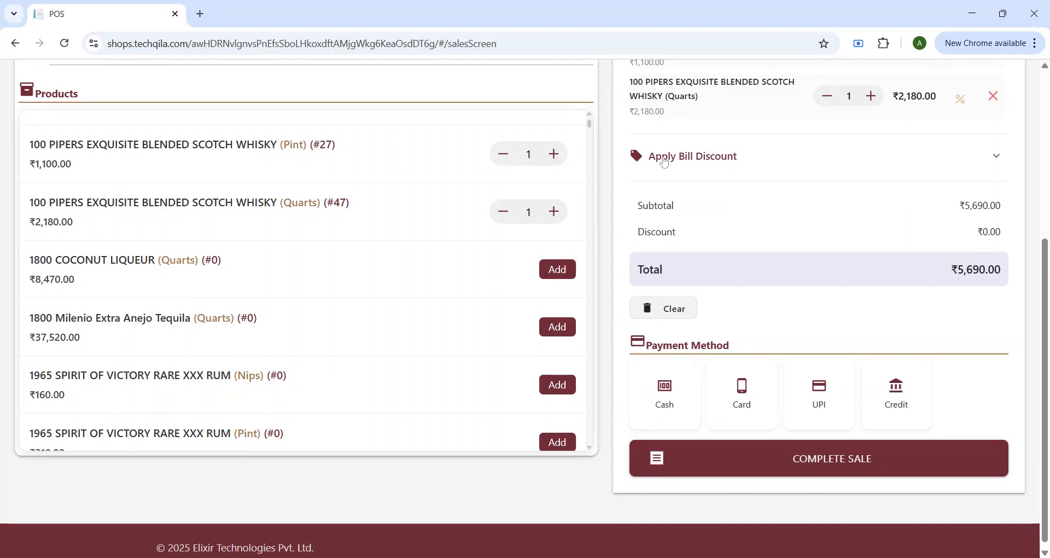
Step: Apply a 15% bill discount, then replace it with a fixed ₹150 discount
{"action": "left_click", "coordinate": [669, 158]}
{"action": "left_click", "coordinate": [984, 241]}
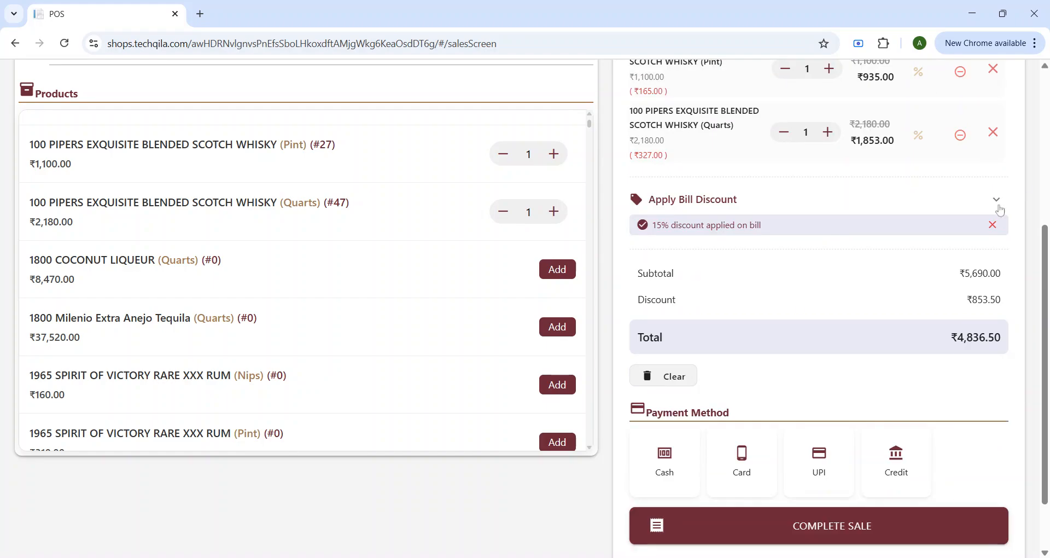
{"action": "left_click", "coordinate": [997, 200]}
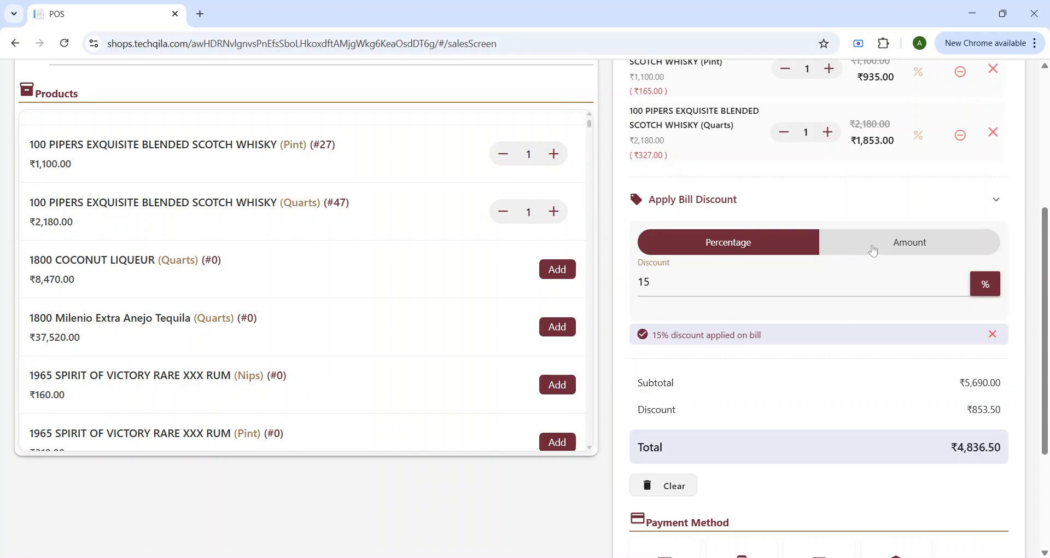
{"action": "left_click", "coordinate": [870, 247]}
{"action": "type", "text": "0"}
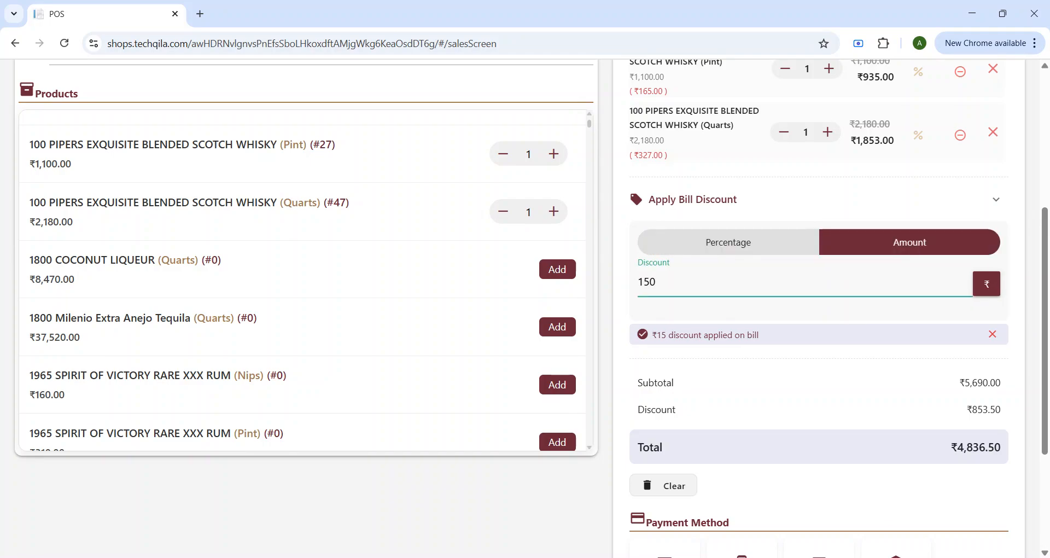
{"action": "left_click", "coordinate": [987, 283]}
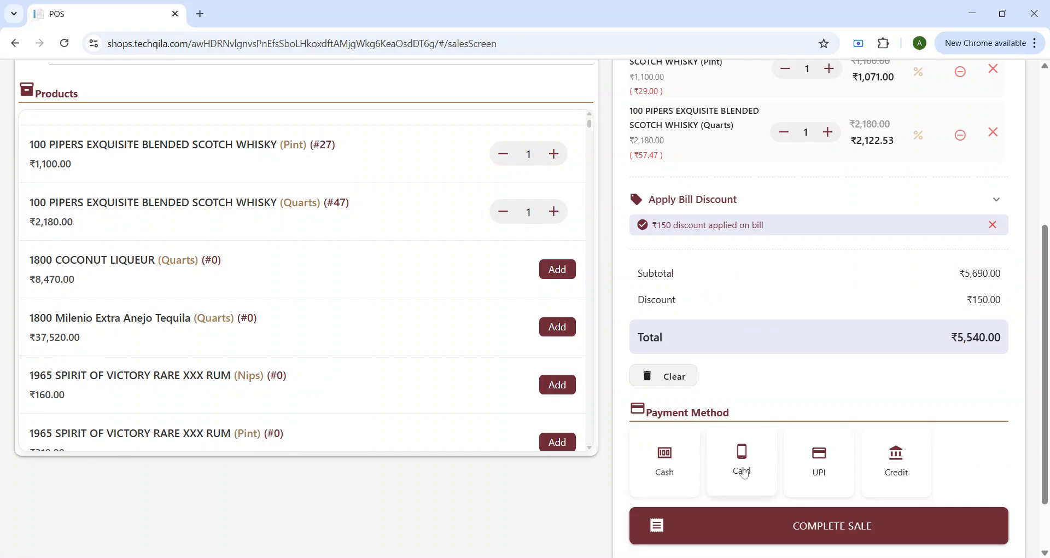
Step: Pay by Cash and complete the sale, landing on the Sales list topped by Tech_00077
{"action": "scroll", "coordinate": [897, 465], "scroll_direction": "down", "scroll_amount": 2}
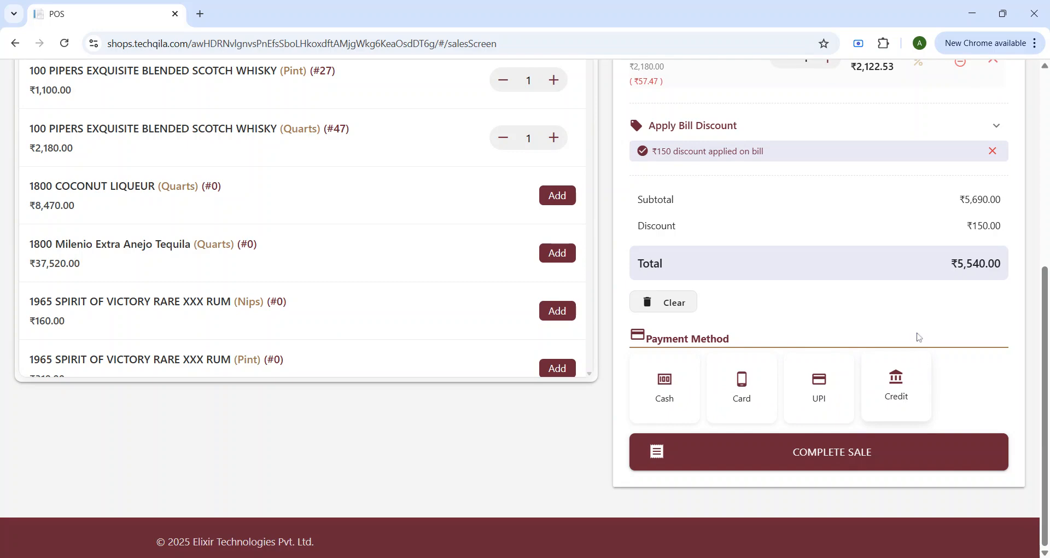
{"action": "scroll", "coordinate": [914, 337], "scroll_direction": "up", "scroll_amount": 5}
{"action": "scroll", "coordinate": [853, 391], "scroll_direction": "down", "scroll_amount": 5}
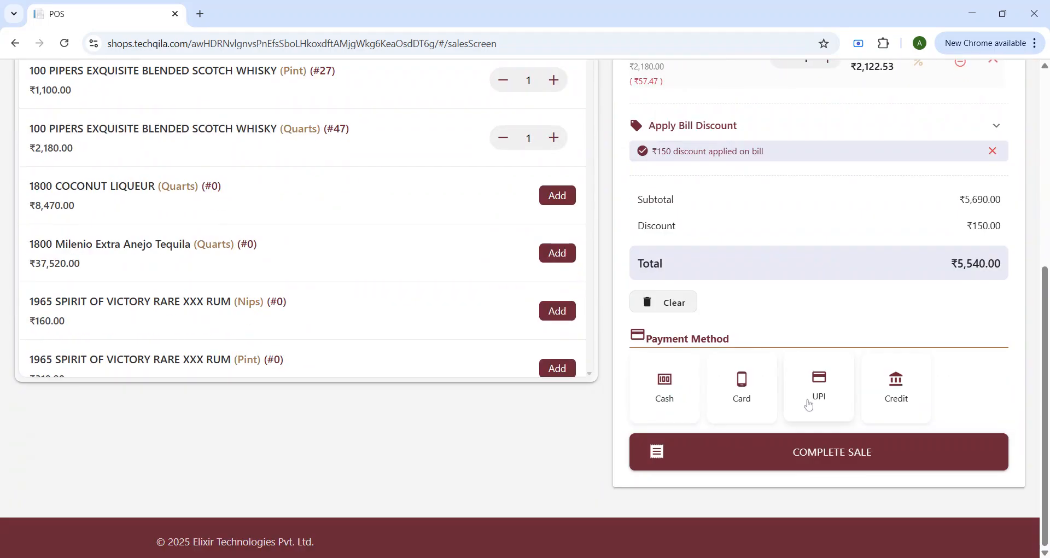
{"action": "left_click", "coordinate": [666, 389]}
{"action": "left_click", "coordinate": [812, 457]}
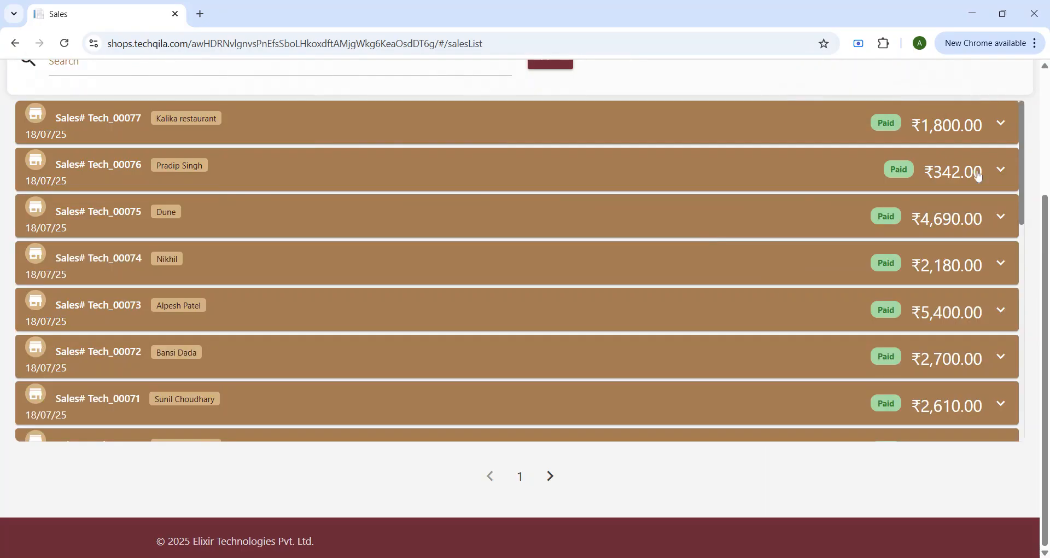
{"action": "scroll", "coordinate": [447, 272], "scroll_direction": "up", "scroll_amount": 3}
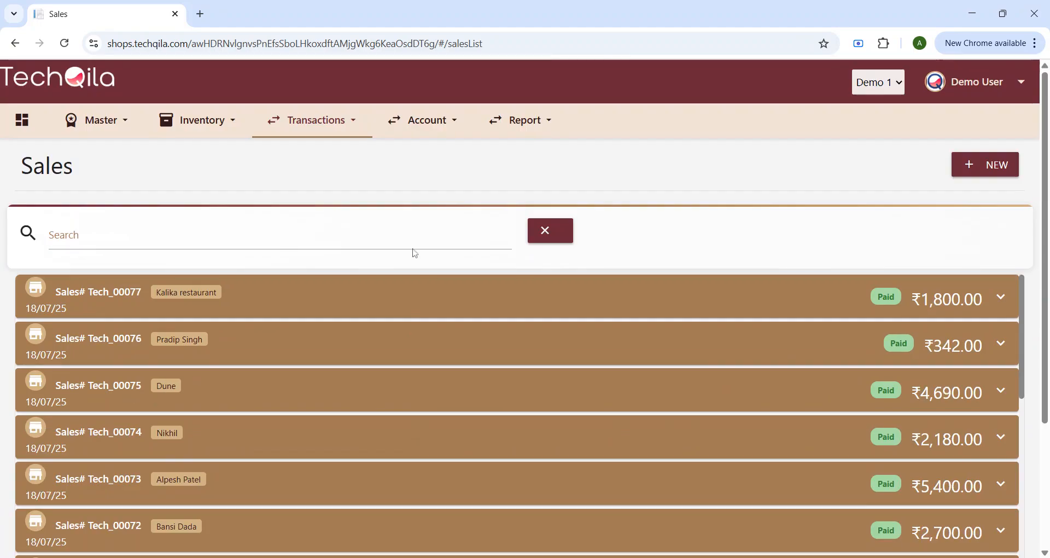
Step: Open Parcha Entry from the dashboard and scroll through the products' stock rows
{"action": "left_click", "coordinate": [26, 121]}
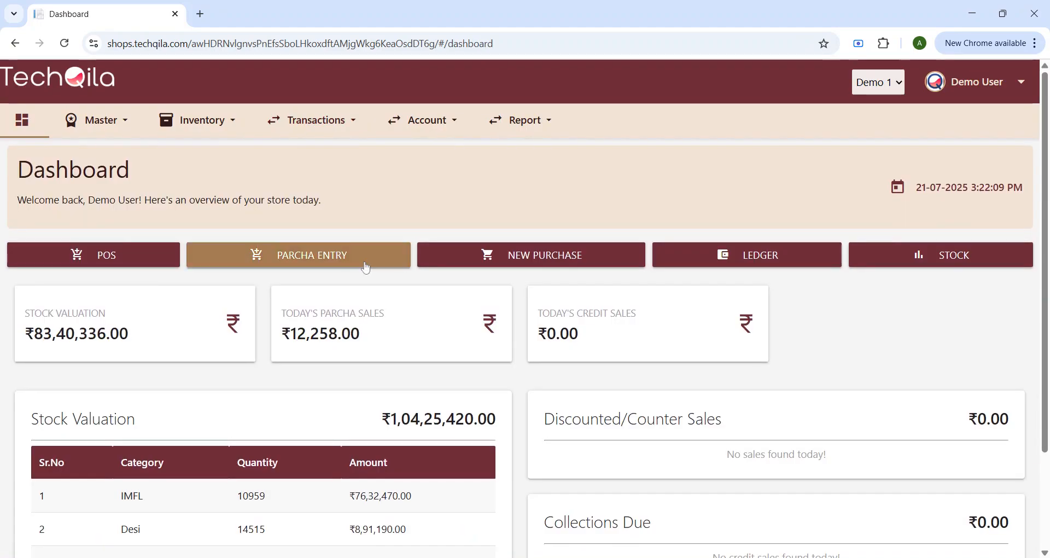
{"action": "left_click", "coordinate": [340, 261]}
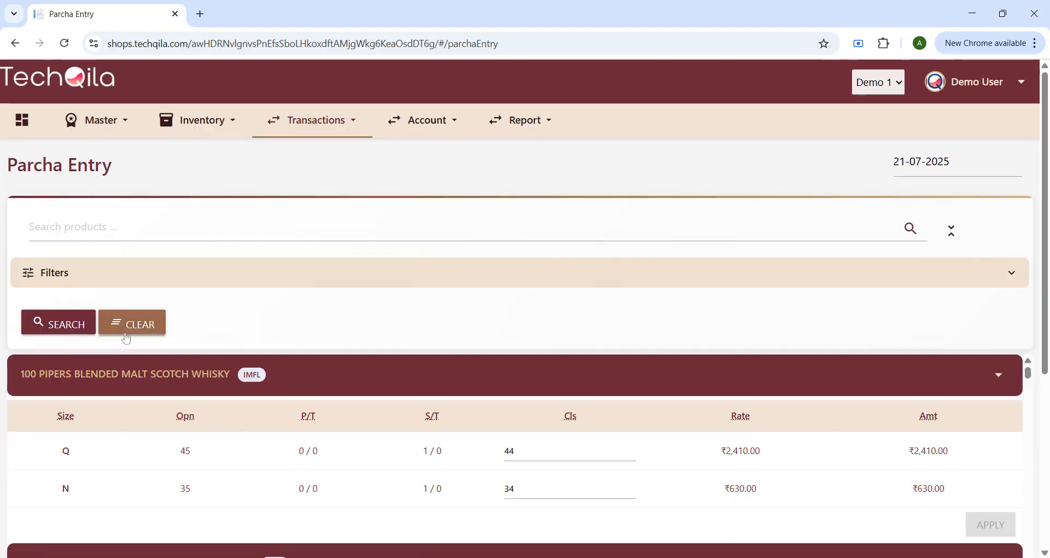
{"action": "scroll", "coordinate": [124, 375], "scroll_direction": "down", "scroll_amount": 3}
{"action": "scroll", "coordinate": [519, 458], "scroll_direction": "down", "scroll_amount": 2}
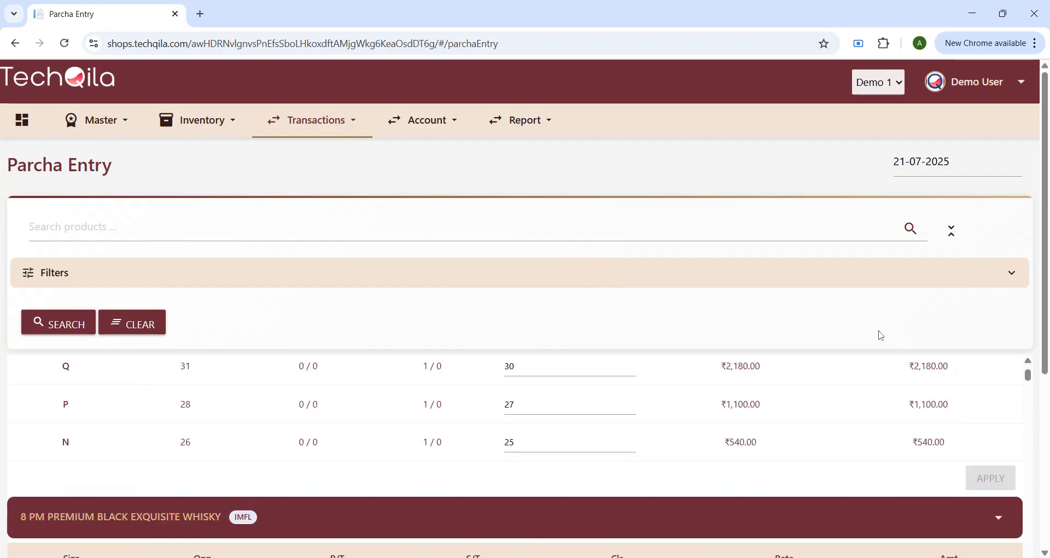
{"action": "scroll", "coordinate": [651, 467], "scroll_direction": "down", "scroll_amount": 10}
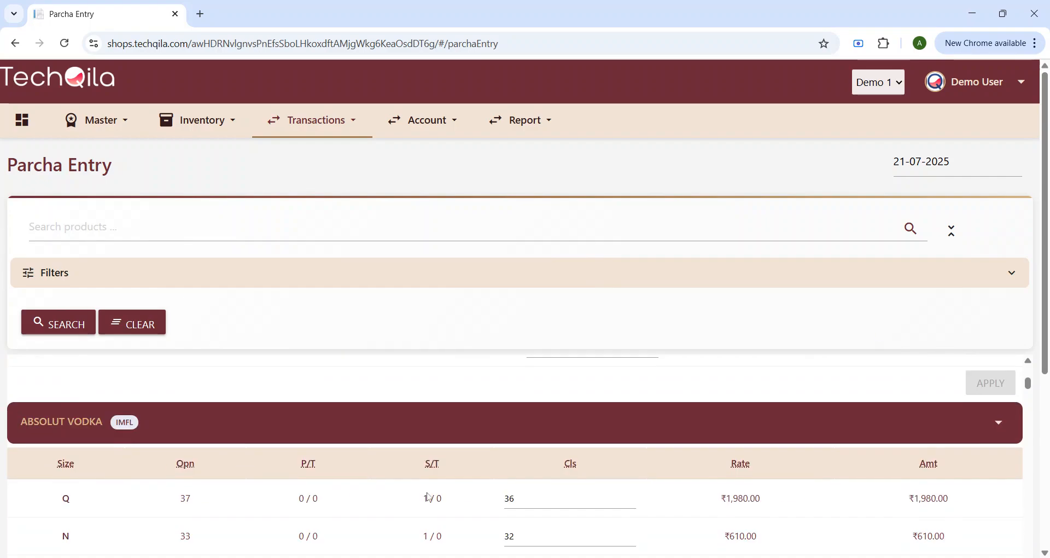
{"action": "scroll", "coordinate": [84, 501], "scroll_direction": "down", "scroll_amount": 3}
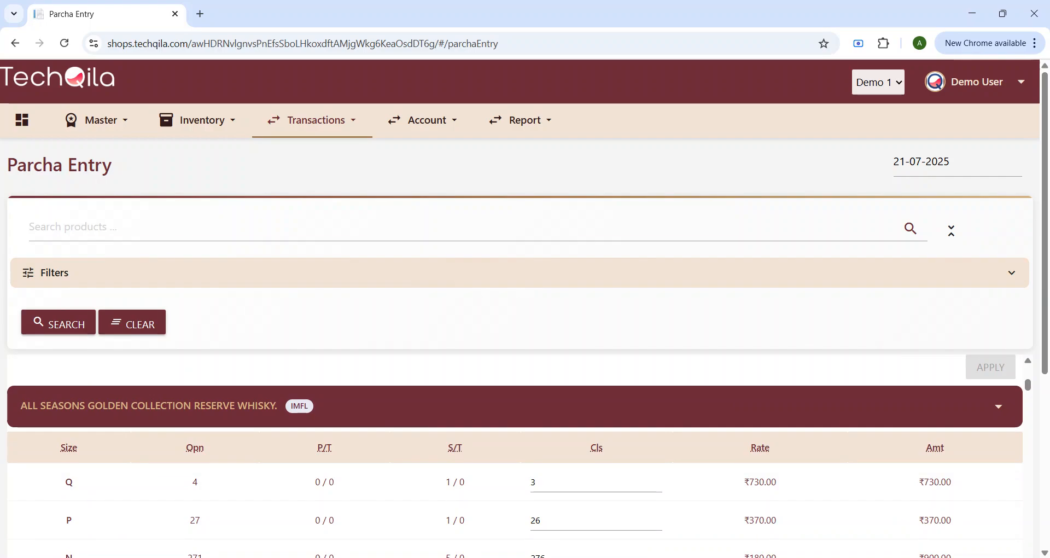
Step: Search Parcha products for 'black', scroll the results, then clear the search
{"action": "left_click", "coordinate": [218, 227]}
{"action": "type", "text": "black"}
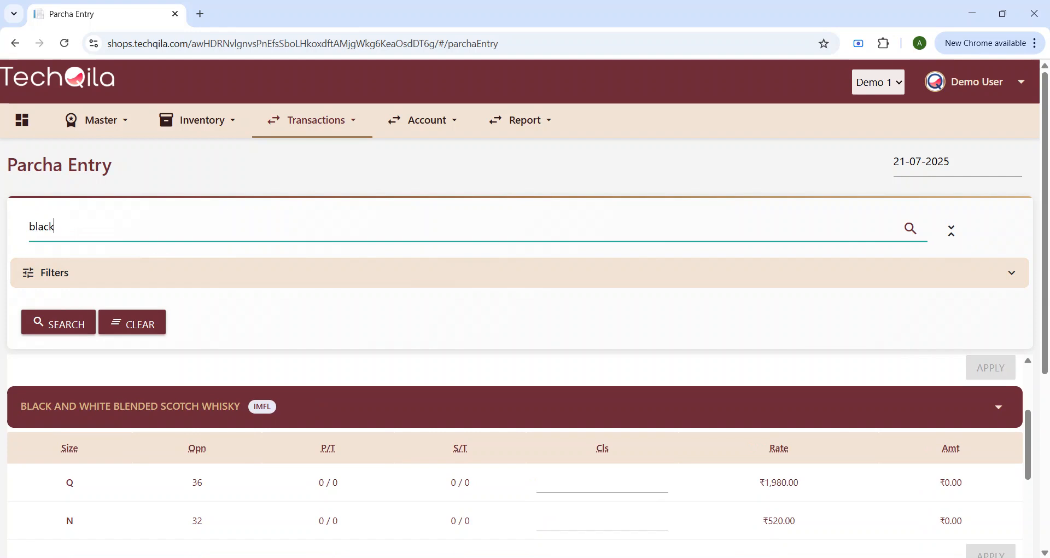
{"action": "scroll", "coordinate": [180, 394], "scroll_direction": "down", "scroll_amount": 5}
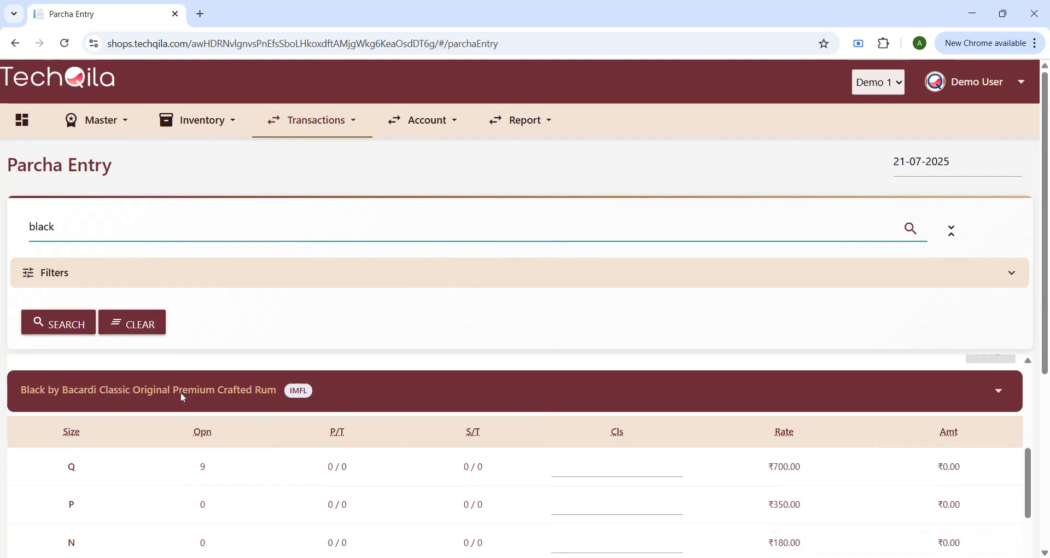
{"action": "key", "text": "BackSpace"}
{"action": "key", "text": "BackSpace"}
{"action": "key", "text": "BackSpace"}
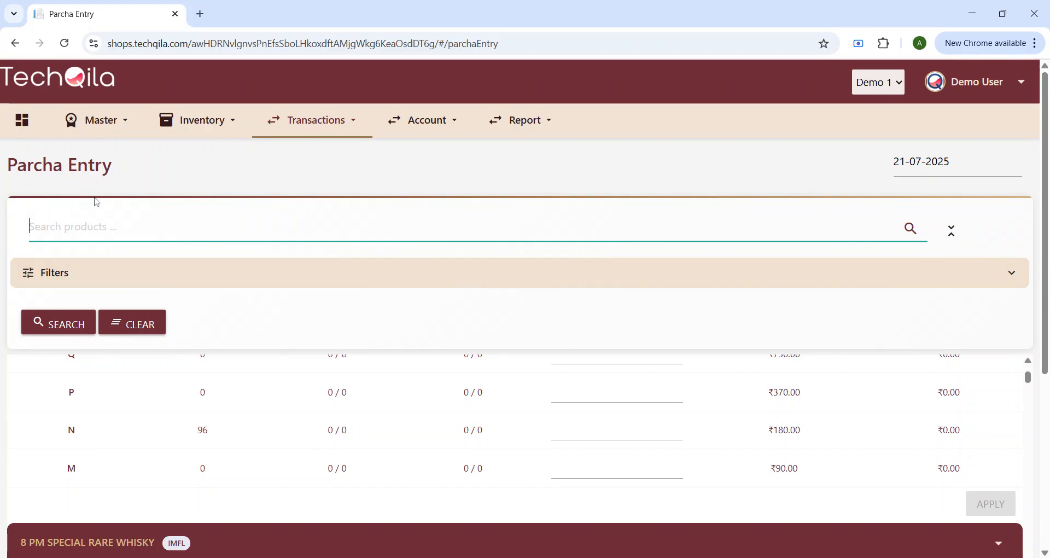
{"action": "left_click", "coordinate": [24, 124]}
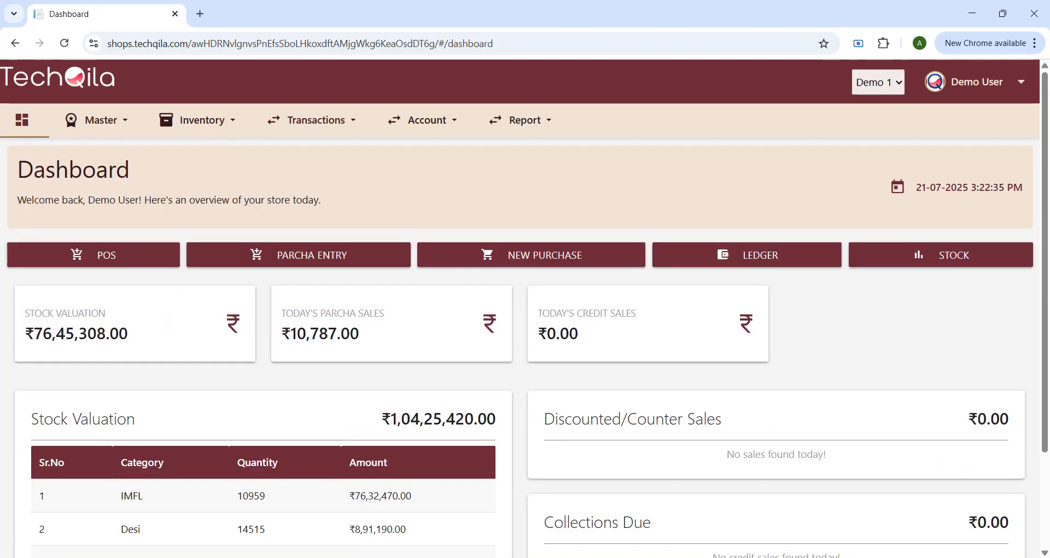
{"action": "left_click", "coordinate": [127, 260]}
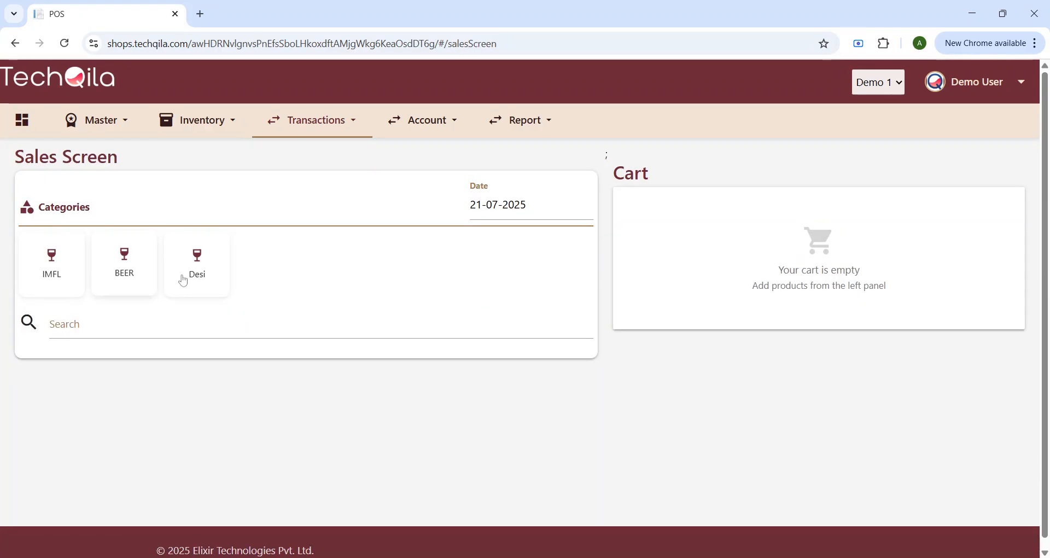
{"action": "left_click", "coordinate": [21, 120]}
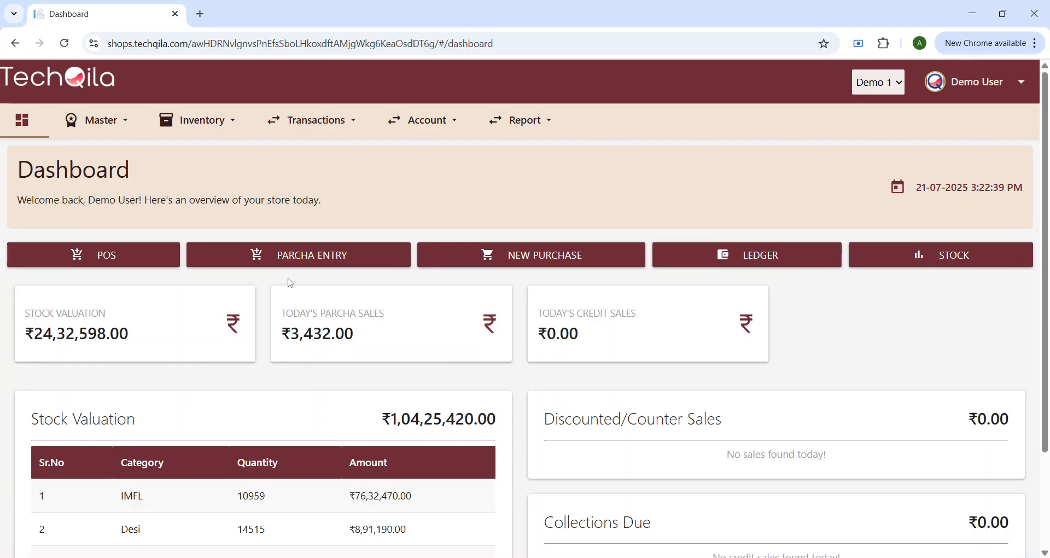
{"action": "left_click", "coordinate": [290, 256]}
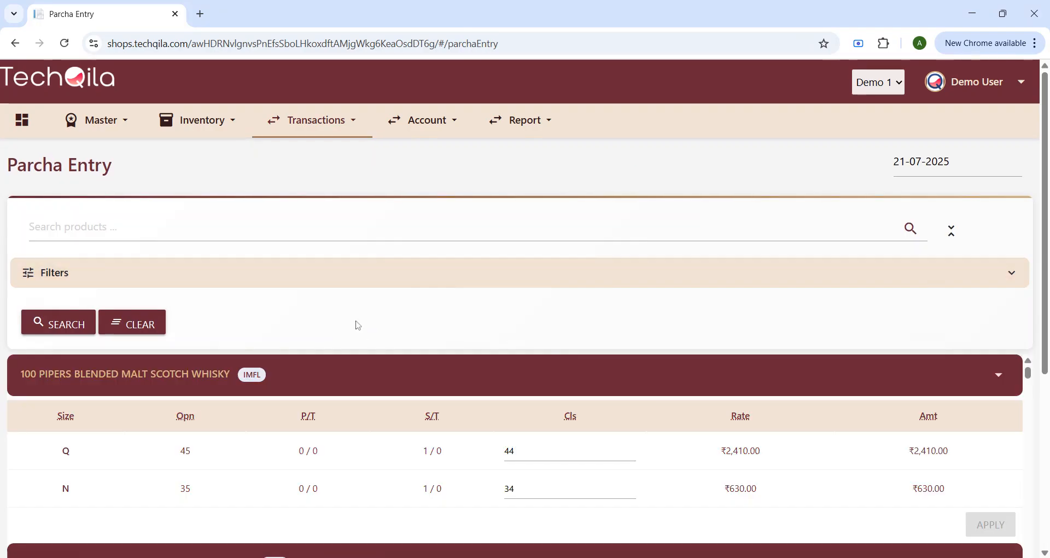
{"action": "left_click", "coordinate": [951, 234]}
{"action": "left_click", "coordinate": [952, 234]}
{"action": "left_click", "coordinate": [952, 234]}
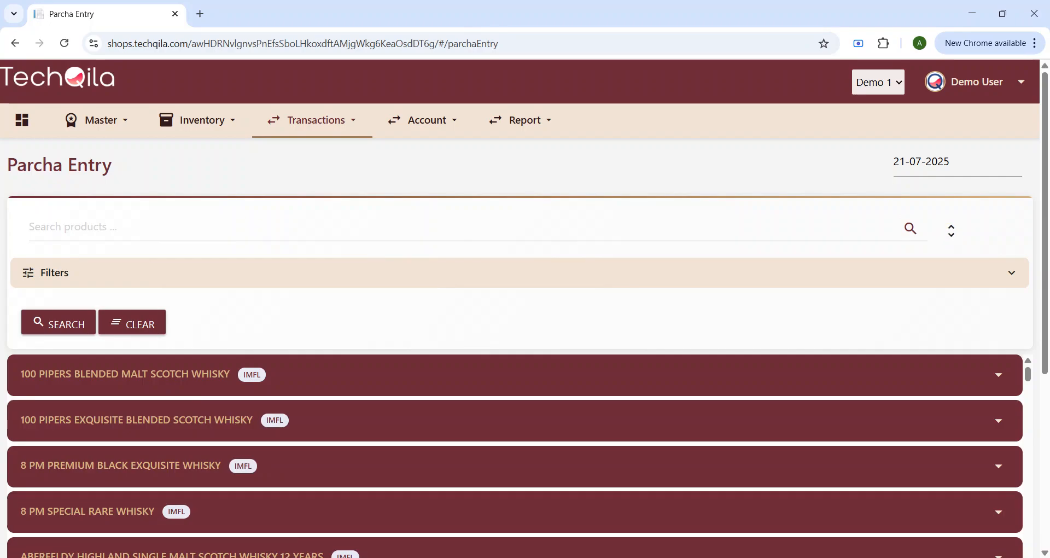
{"action": "scroll", "coordinate": [191, 416], "scroll_direction": "down", "scroll_amount": 15}
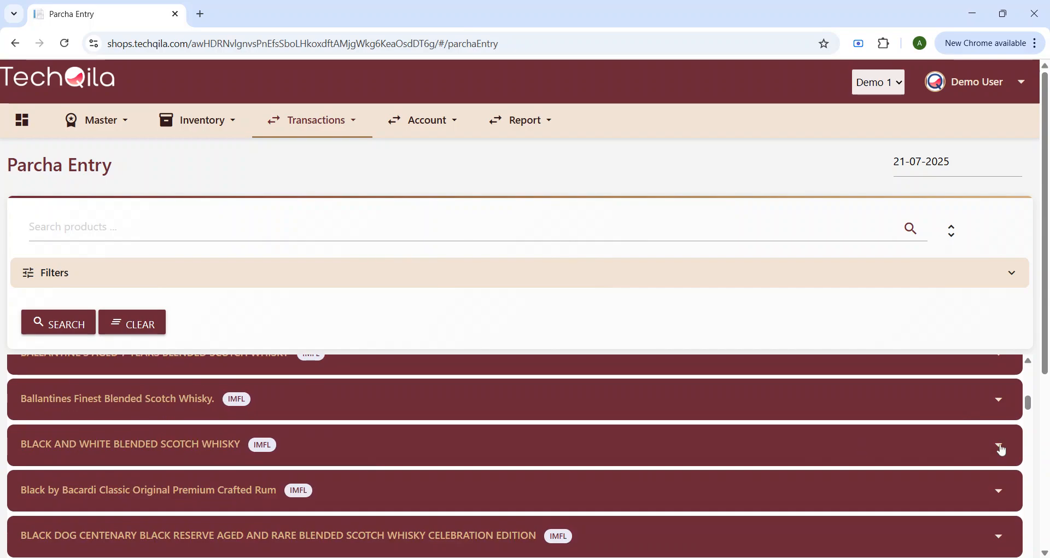
{"action": "left_click", "coordinate": [998, 444]}
{"action": "scroll", "coordinate": [461, 461], "scroll_direction": "down", "scroll_amount": 3}
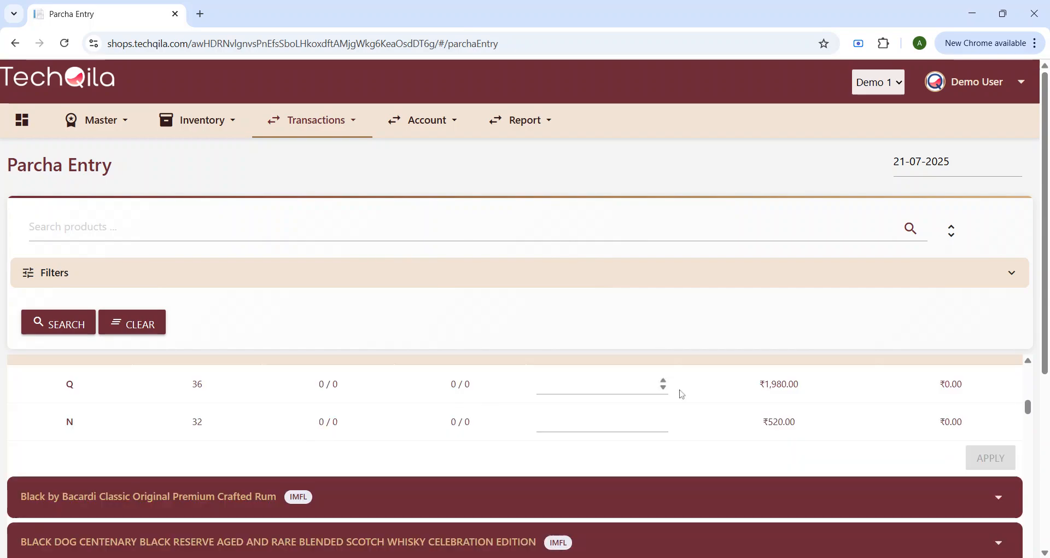
{"action": "scroll", "coordinate": [684, 437], "scroll_direction": "up", "scroll_amount": 8}
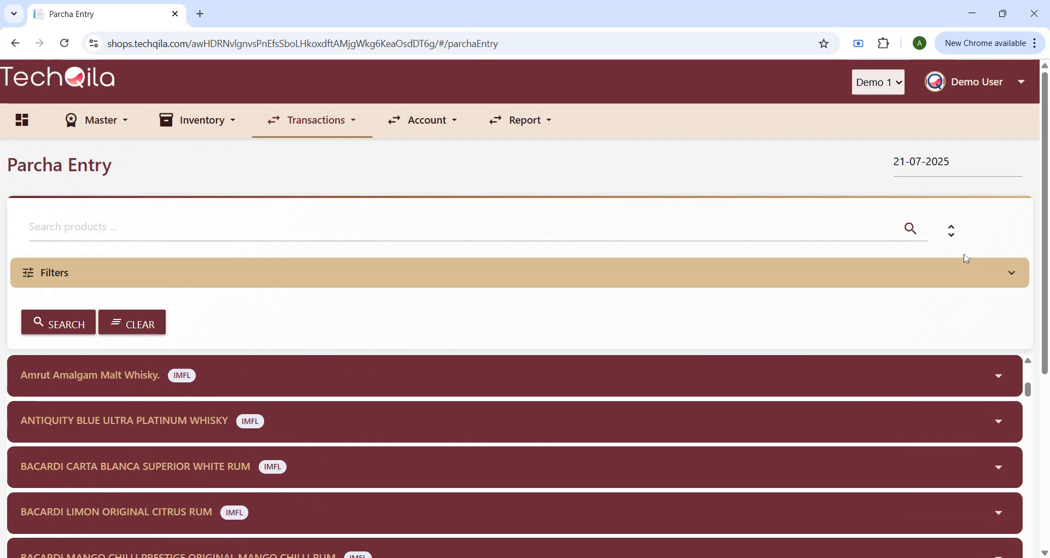
{"action": "left_click", "coordinate": [951, 231]}
{"action": "scroll", "coordinate": [535, 447], "scroll_direction": "down", "scroll_amount": 5}
{"action": "scroll", "coordinate": [535, 448], "scroll_direction": "down", "scroll_amount": 6}
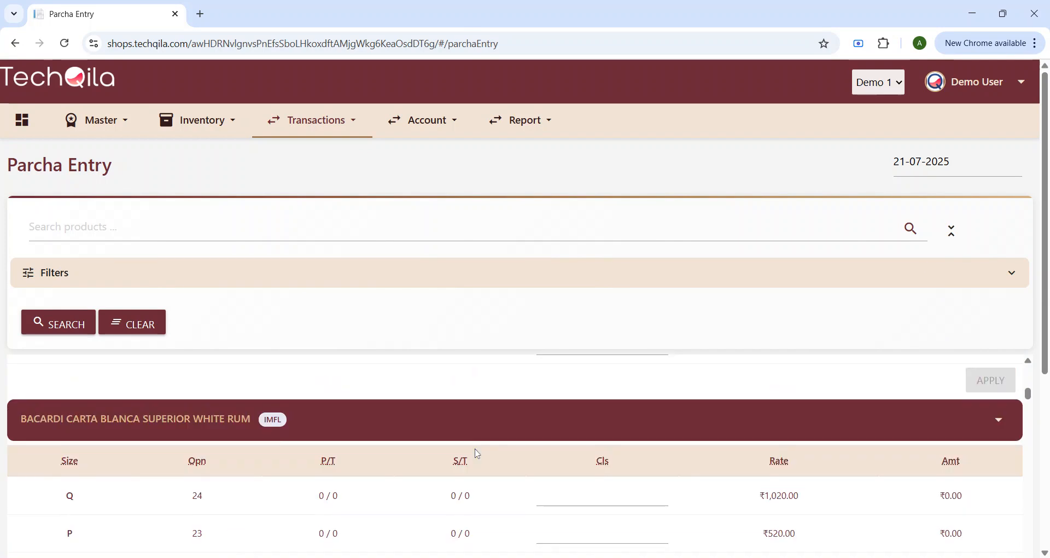
{"action": "left_click", "coordinate": [952, 230]}
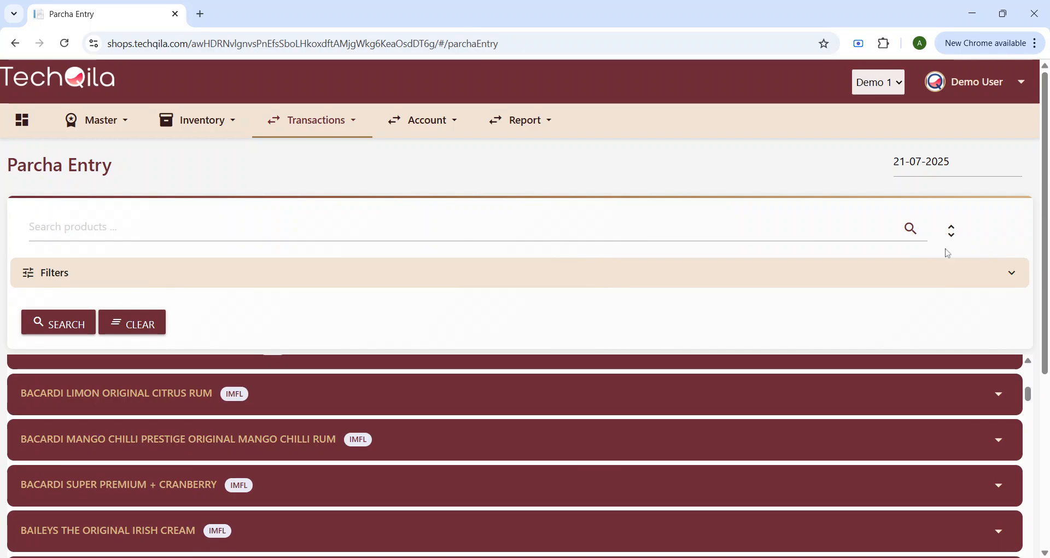
{"action": "left_click", "coordinate": [952, 232]}
{"action": "scroll", "coordinate": [678, 284], "scroll_direction": "down", "scroll_amount": 1}
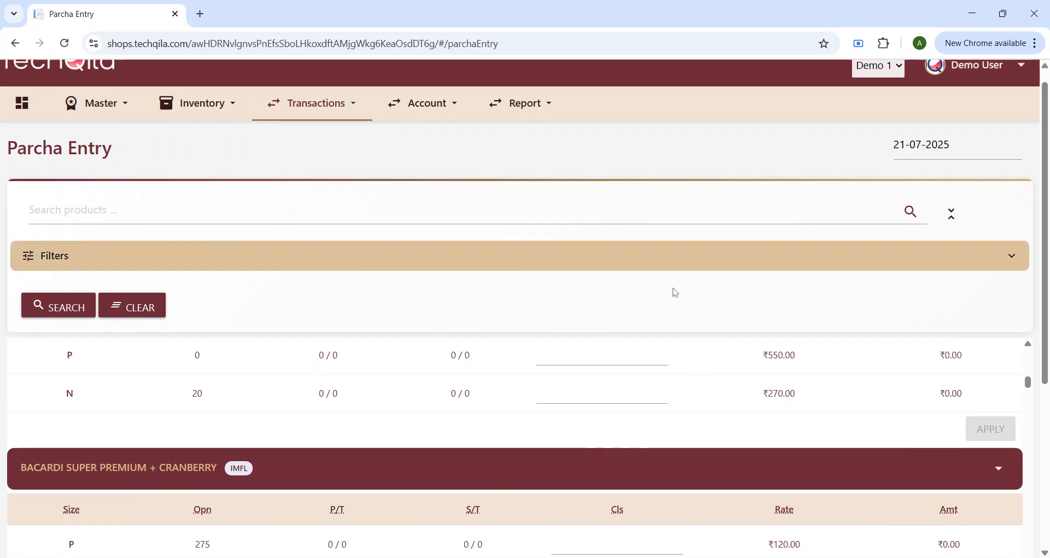
{"action": "scroll", "coordinate": [676, 293], "scroll_direction": "down", "scroll_amount": 3}
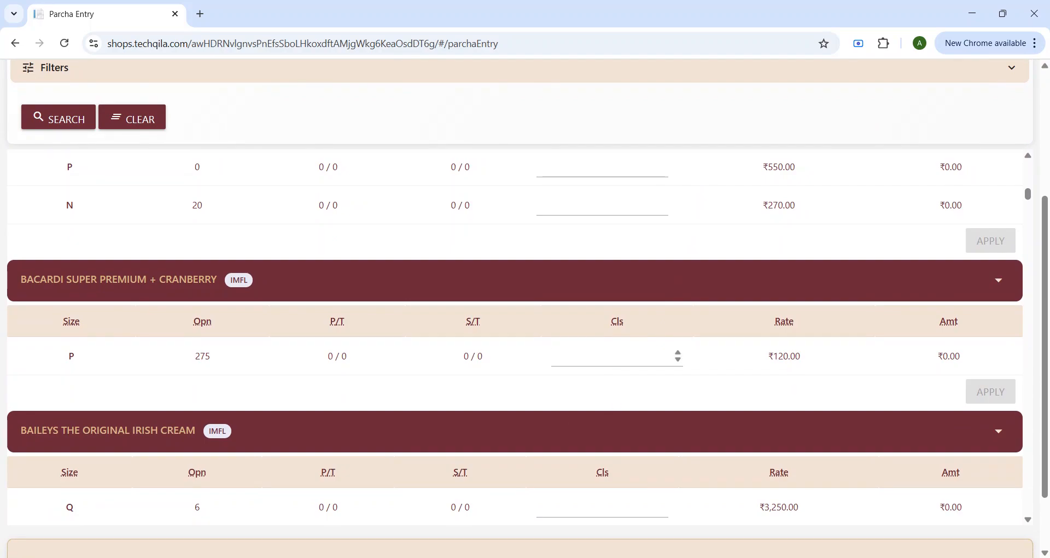
Step: Enter closing stock 272 for BACARDI SUPER PREMIUM + CRANBERRY, apply it, and scroll back to the top
{"action": "left_click", "coordinate": [617, 357]}
{"action": "left_click_drag", "start_coordinate": [214, 356], "coordinate": [169, 352]}
{"action": "left_click", "coordinate": [552, 357]}
{"action": "type", "text": "272"}
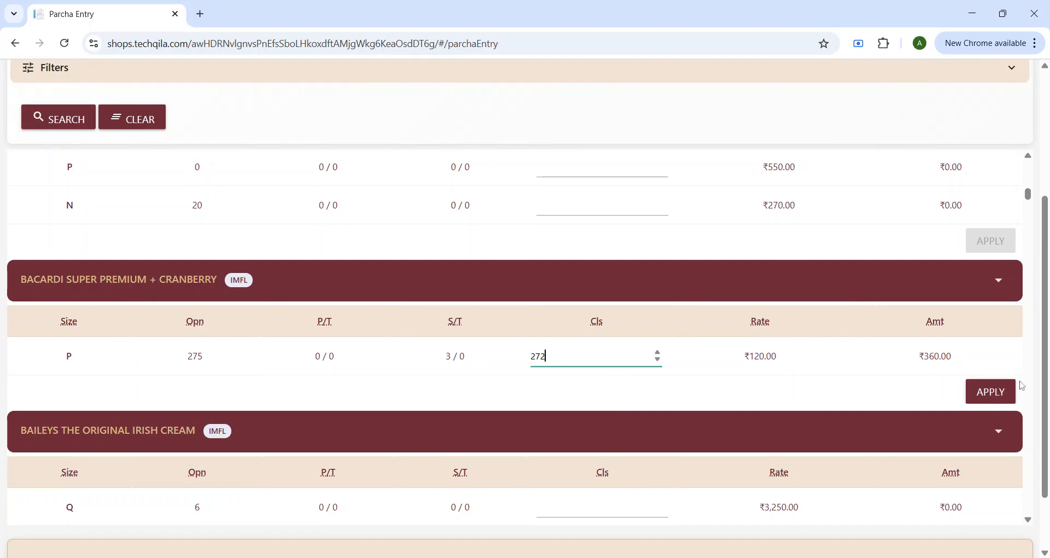
{"action": "key", "text": "BackSpace"}
{"action": "key", "text": "BackSpace"}
{"action": "key", "text": "BackSpace"}
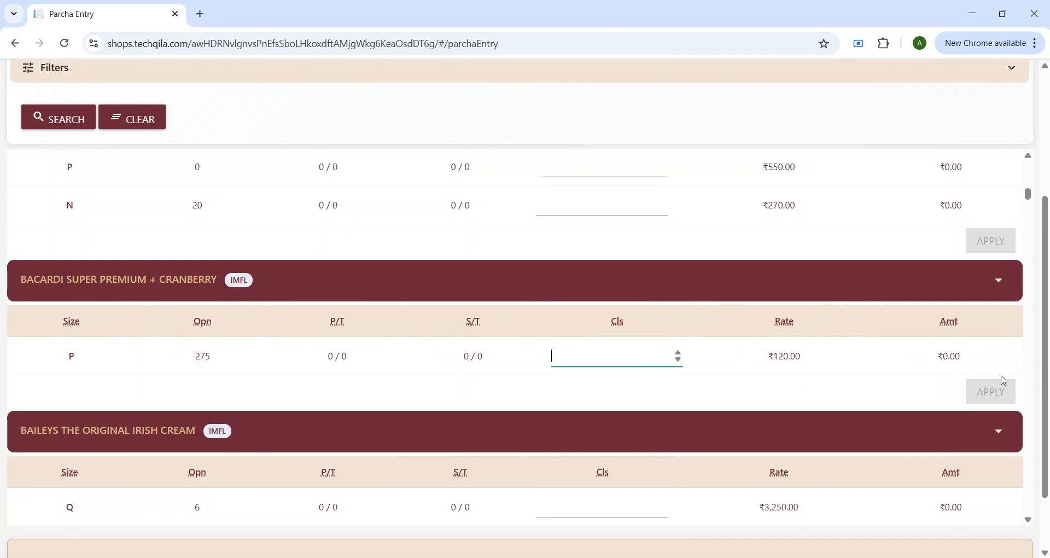
{"action": "type", "text": "272"}
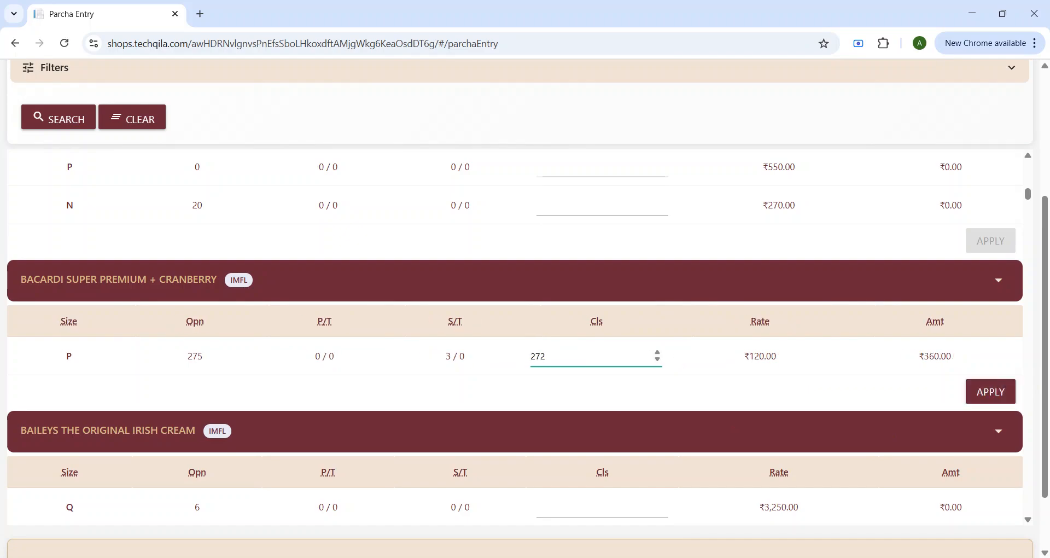
{"action": "left_click", "coordinate": [1005, 394]}
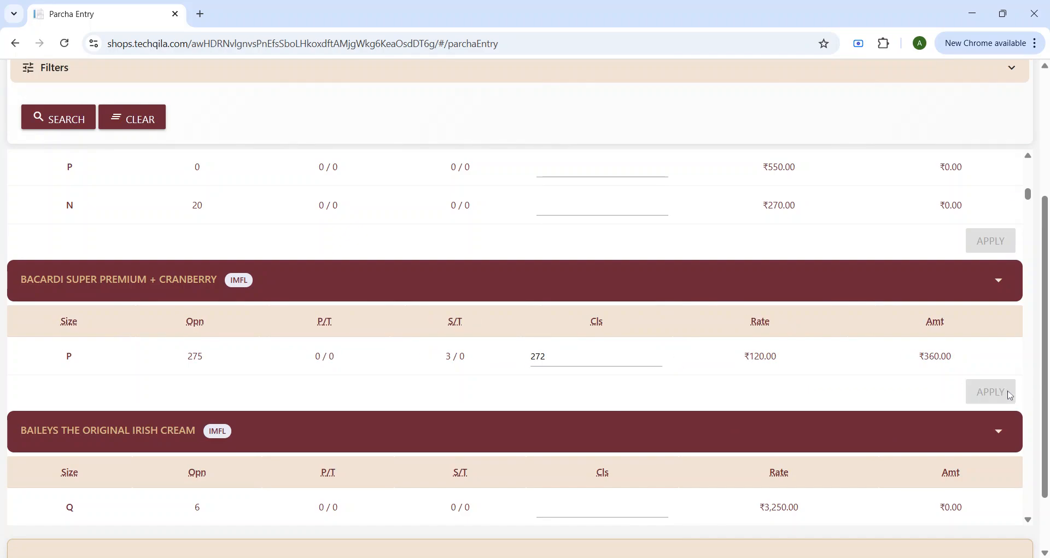
{"action": "scroll", "coordinate": [759, 156], "scroll_direction": "up", "scroll_amount": 4}
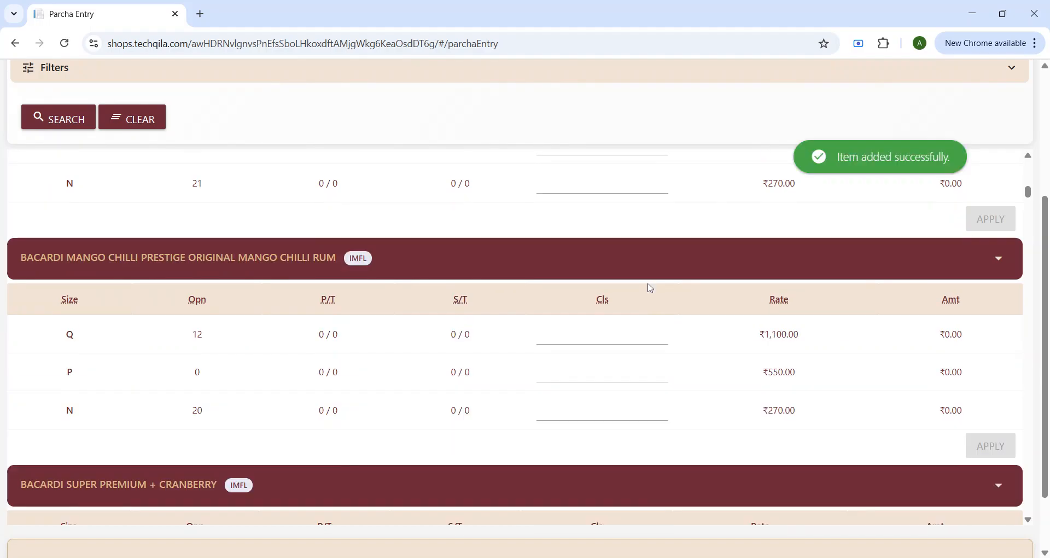
{"action": "scroll", "coordinate": [623, 225], "scroll_direction": "up", "scroll_amount": 9}
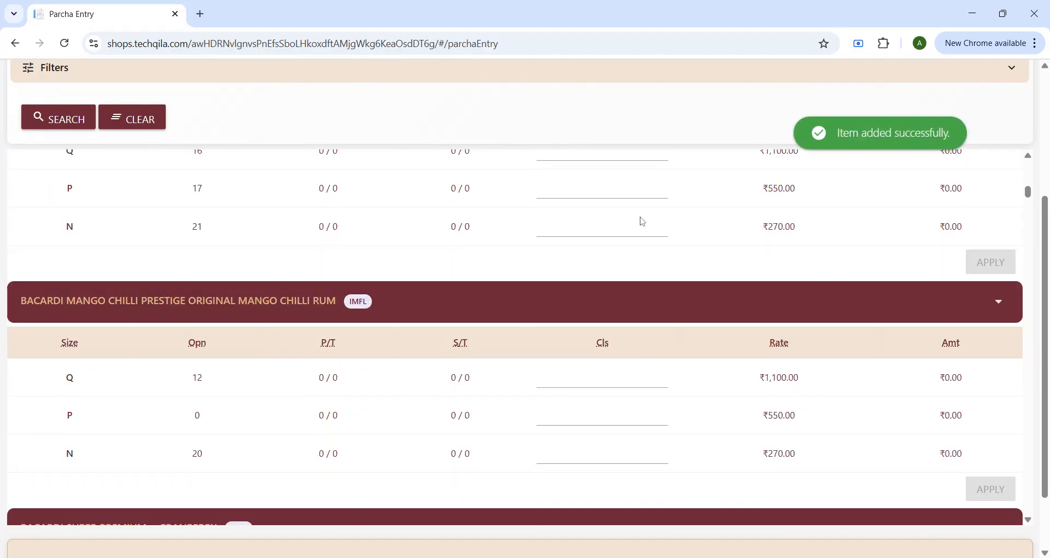
{"action": "scroll", "coordinate": [848, 306], "scroll_direction": "down", "scroll_amount": 6}
{"action": "scroll", "coordinate": [750, 409], "scroll_direction": "down", "scroll_amount": 6}
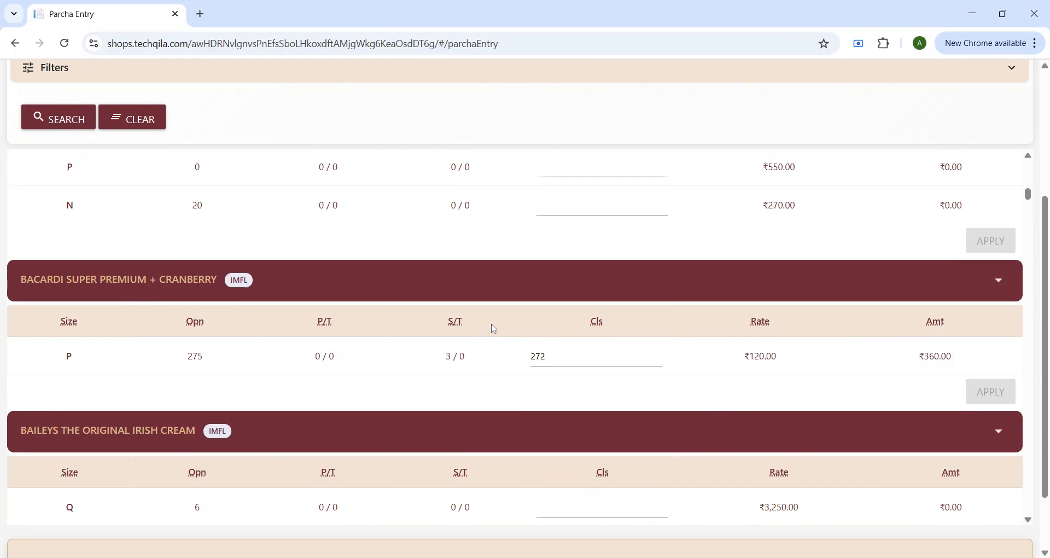
{"action": "scroll", "coordinate": [494, 328], "scroll_direction": "up", "scroll_amount": 20}
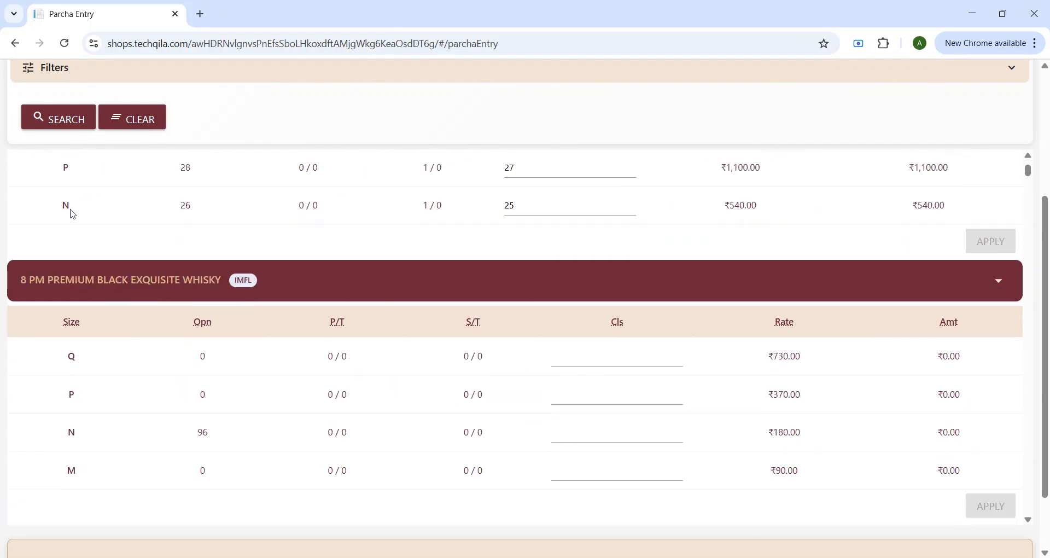
{"action": "scroll", "coordinate": [73, 214], "scroll_direction": "up", "scroll_amount": 15}
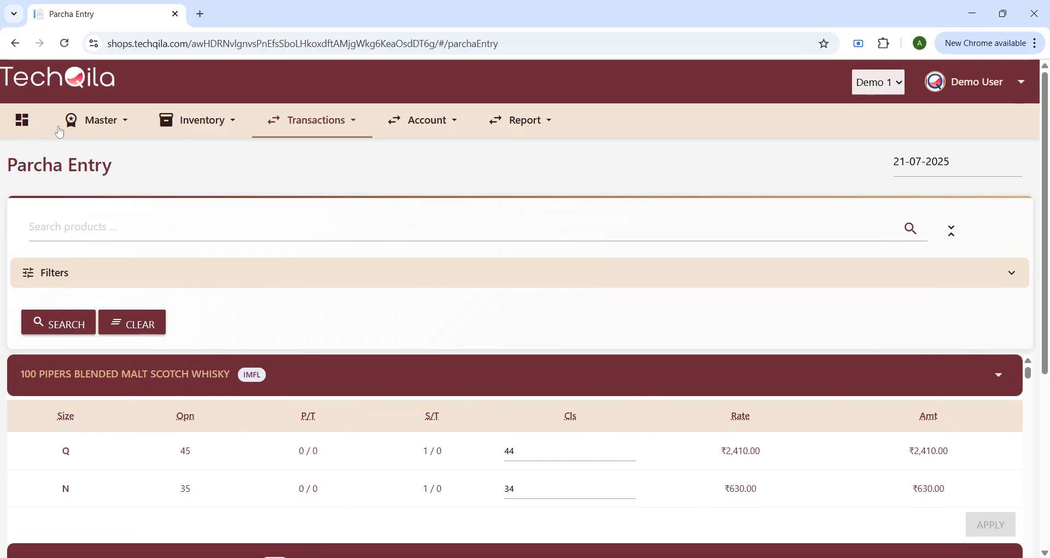
Step: Create a new purchase with supplier RSGSM and ITP number 45215, advancing to Order Details
{"action": "left_click", "coordinate": [24, 124]}
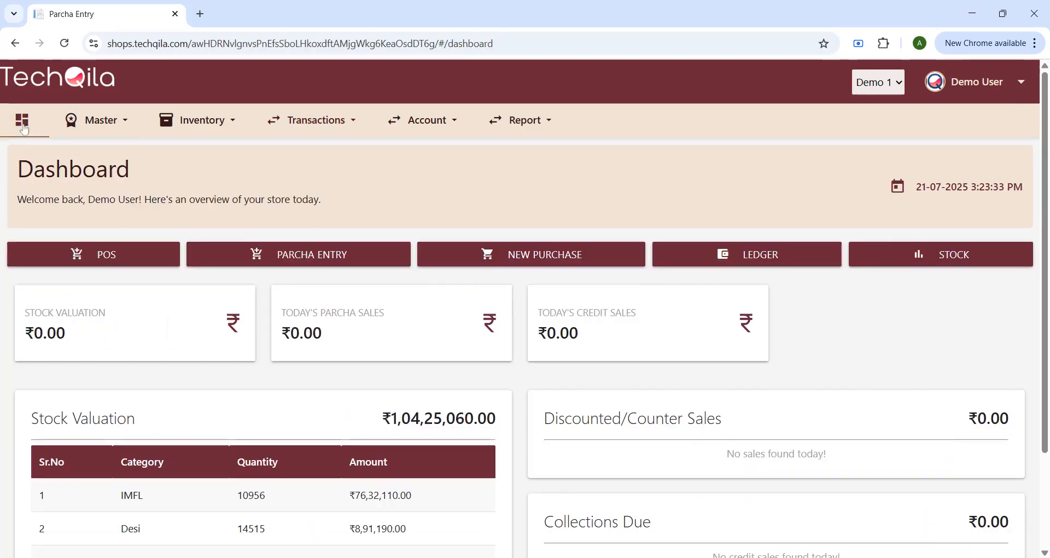
{"action": "left_click", "coordinate": [514, 264]}
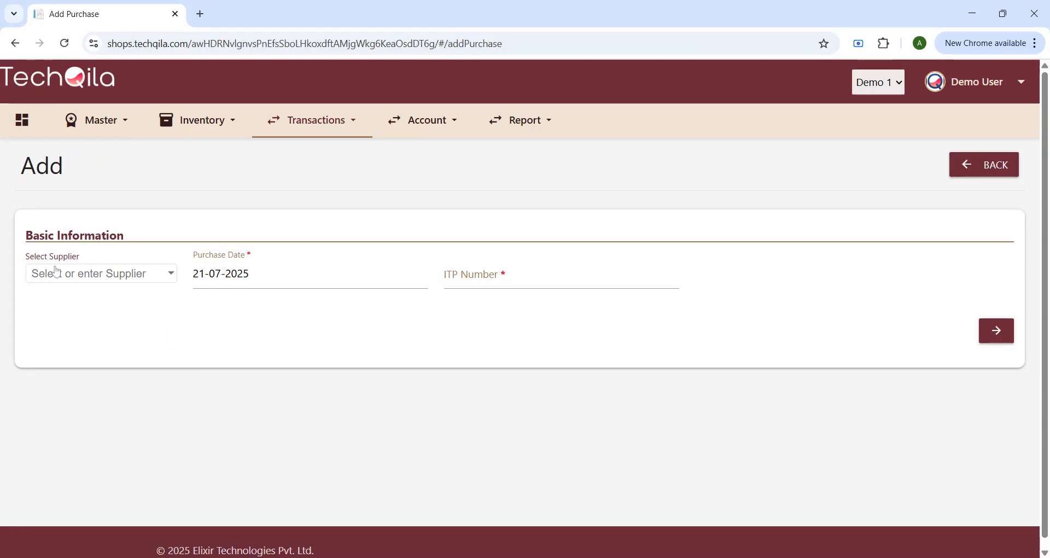
{"action": "left_click", "coordinate": [55, 272]}
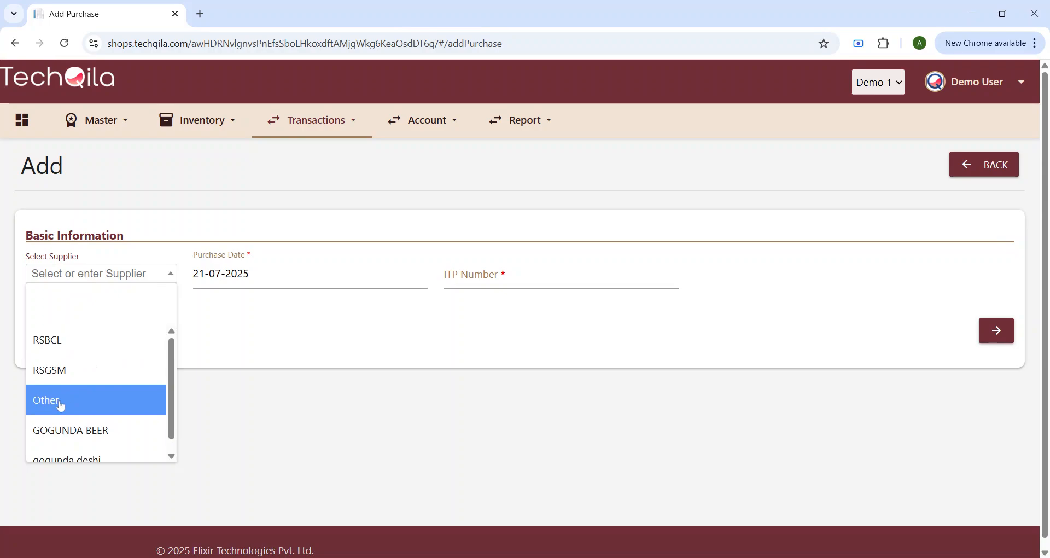
{"action": "scroll", "coordinate": [60, 402], "scroll_direction": "down", "scroll_amount": 1}
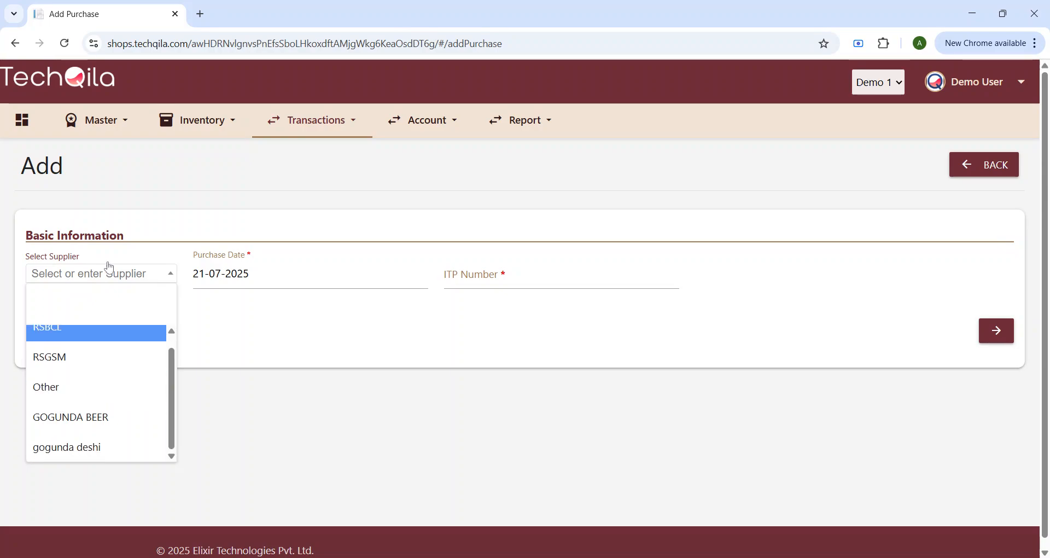
{"action": "left_click", "coordinate": [387, 385]}
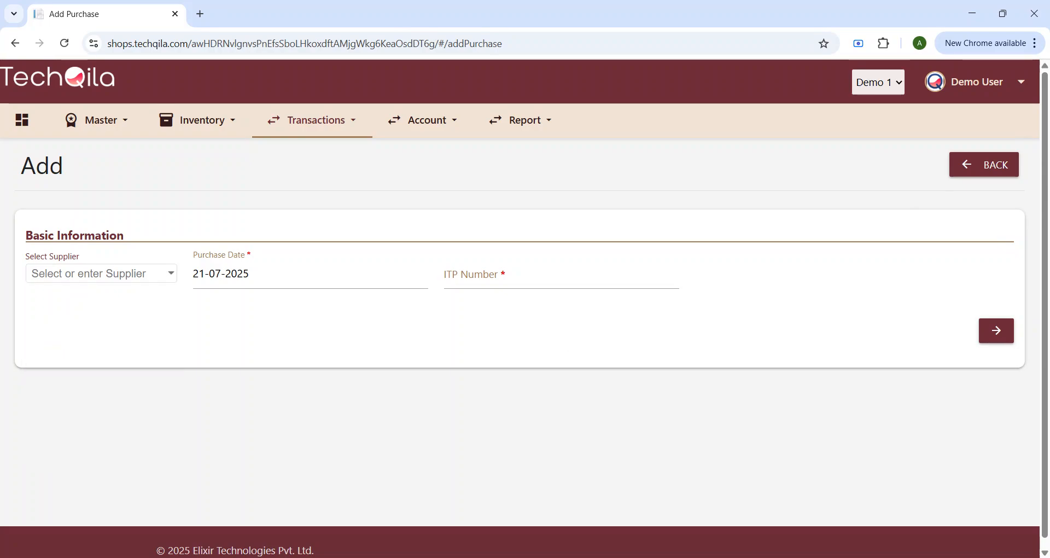
{"action": "left_click", "coordinate": [439, 289]}
{"action": "type", "text": "45215"}
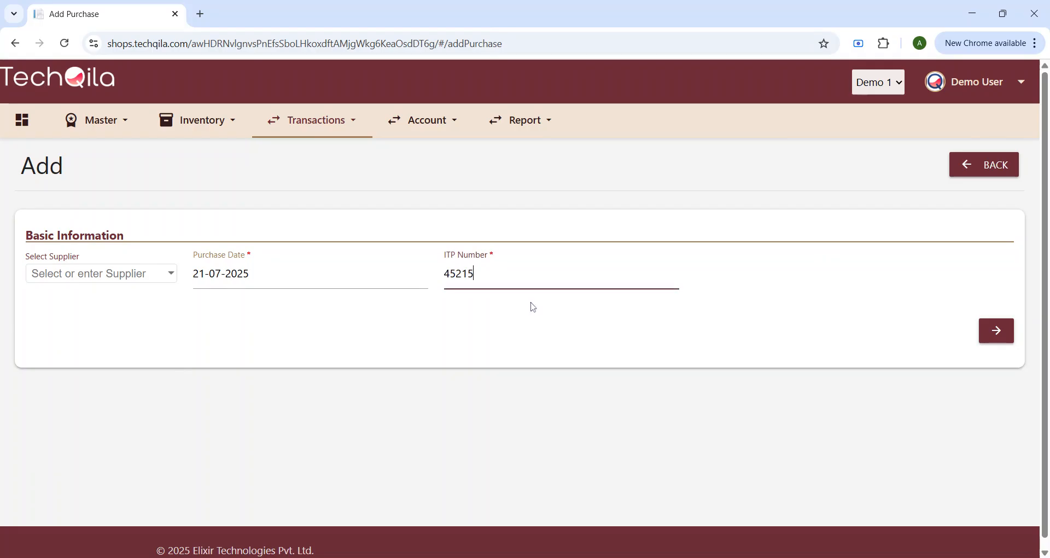
{"action": "left_click", "coordinate": [997, 332]}
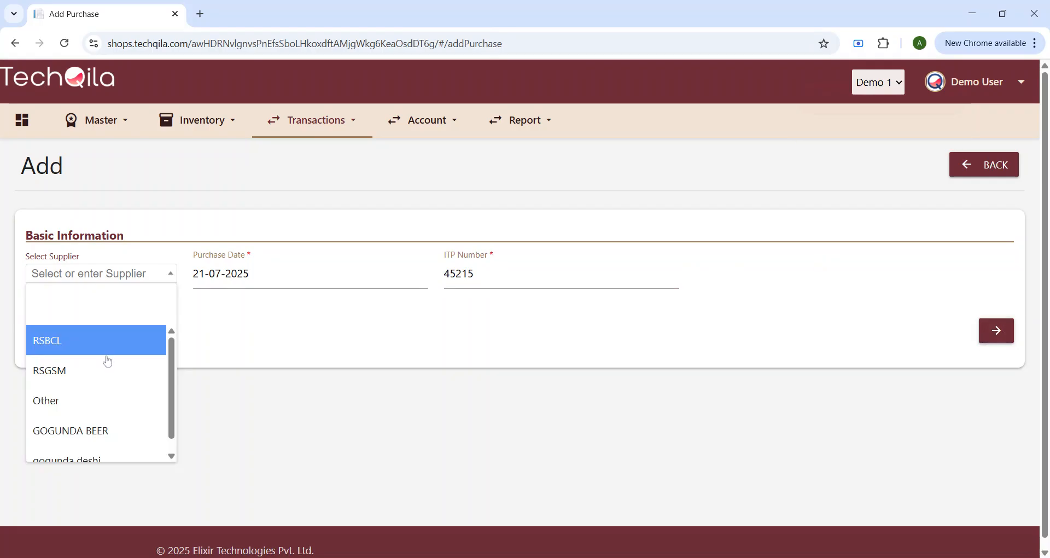
{"action": "left_click", "coordinate": [130, 358]}
{"action": "left_click", "coordinate": [997, 330]}
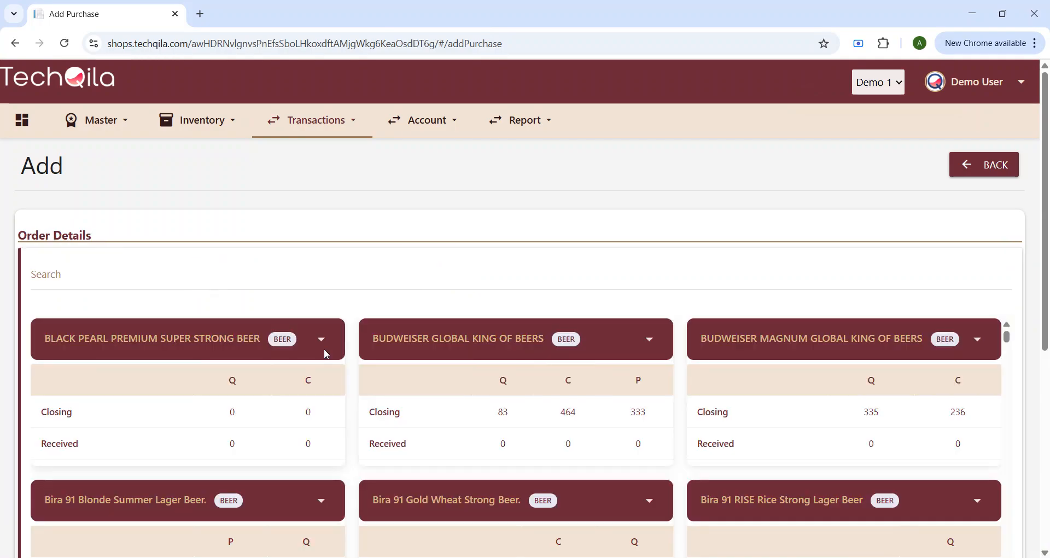
Step: Scroll past the beer order details, such as Bira 91 Blonde Summer Lager, and go back to the Purchases list
{"action": "scroll", "coordinate": [750, 328], "scroll_direction": "down", "scroll_amount": 3}
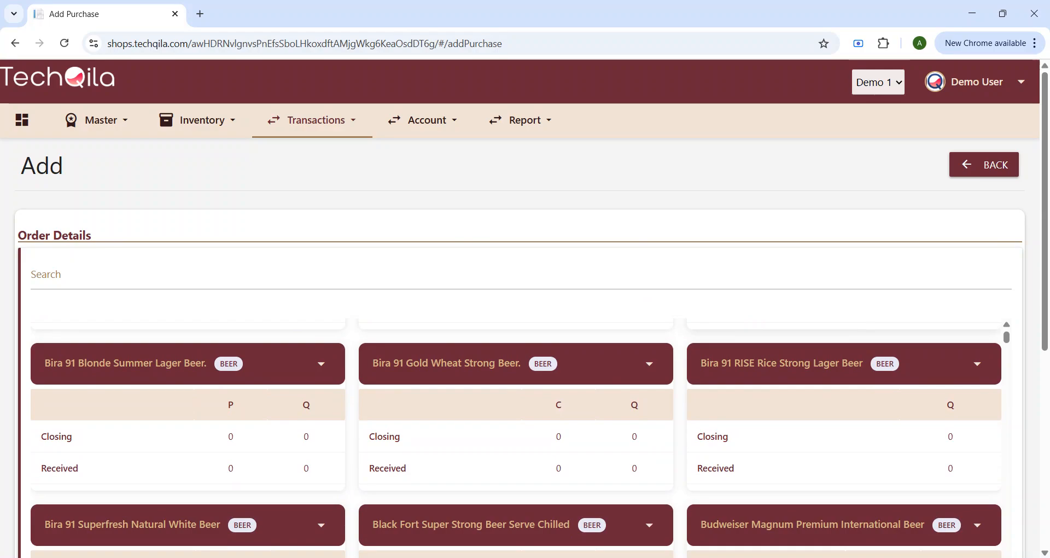
{"action": "left_click", "coordinate": [953, 161]}
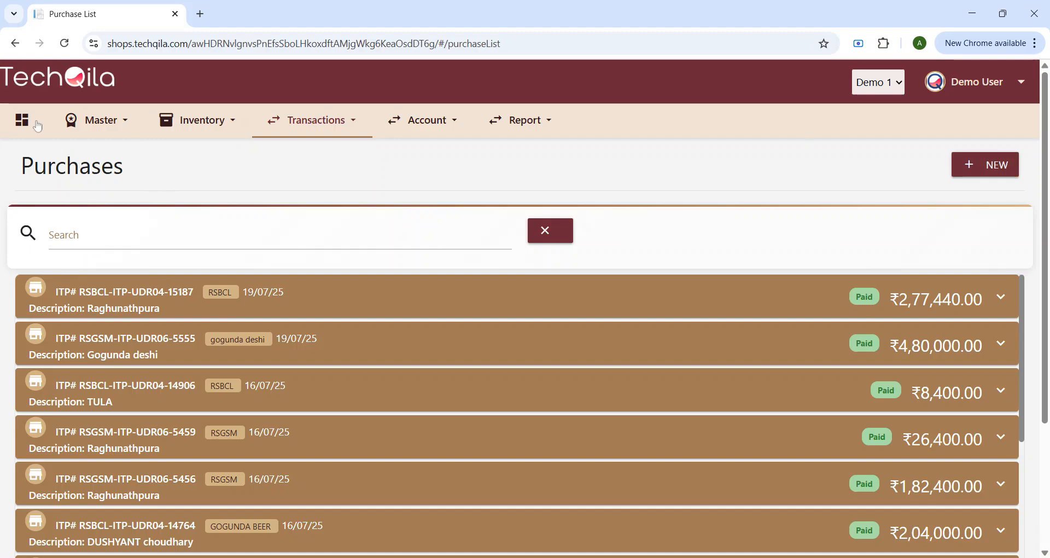
Step: Generate the Cash ledger statement for 21-07-2025 from the Ledger page
{"action": "left_click", "coordinate": [37, 126]}
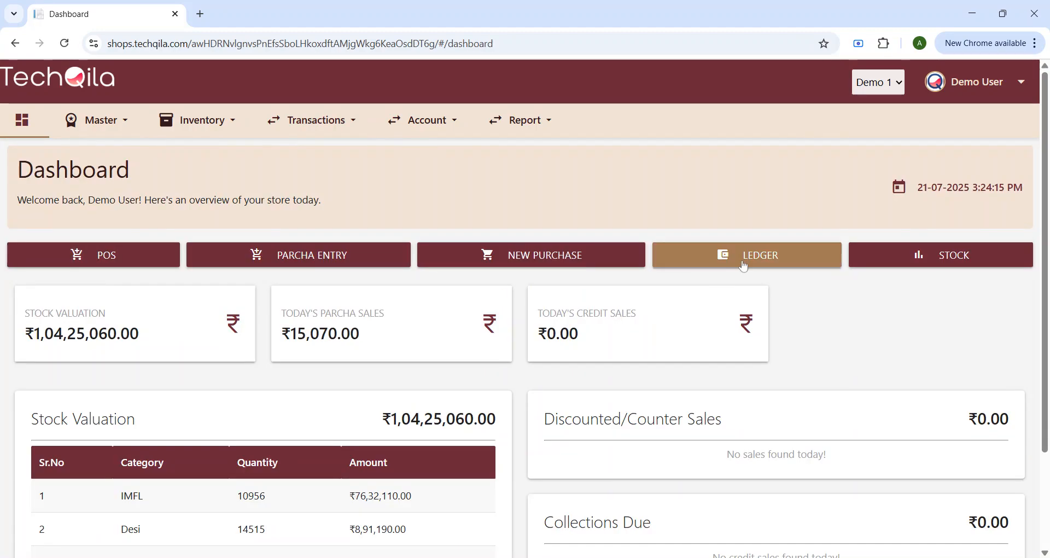
{"action": "left_click", "coordinate": [743, 262]}
{"action": "left_click", "coordinate": [94, 246]}
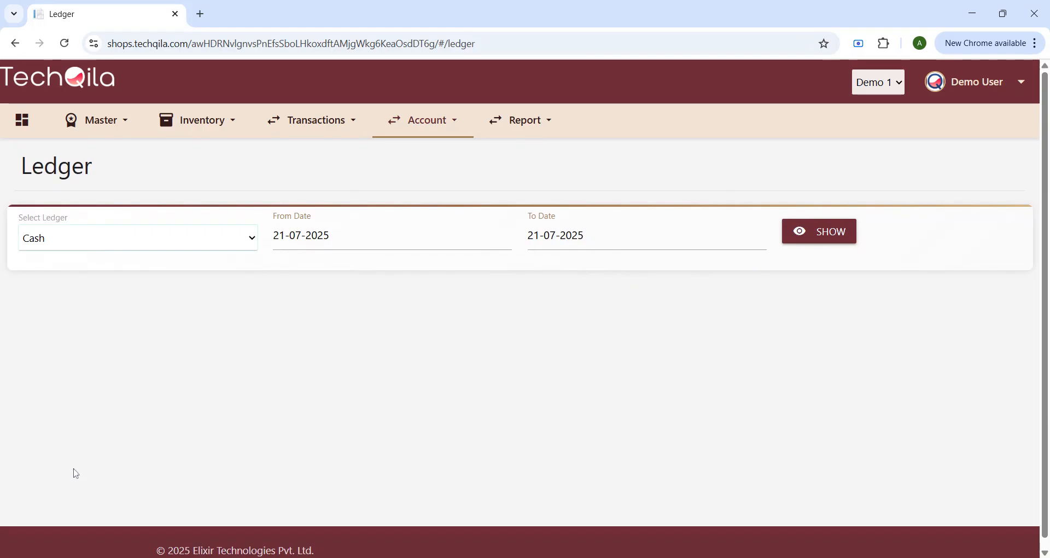
{"action": "left_click", "coordinate": [789, 342]}
{"action": "left_click", "coordinate": [837, 239]}
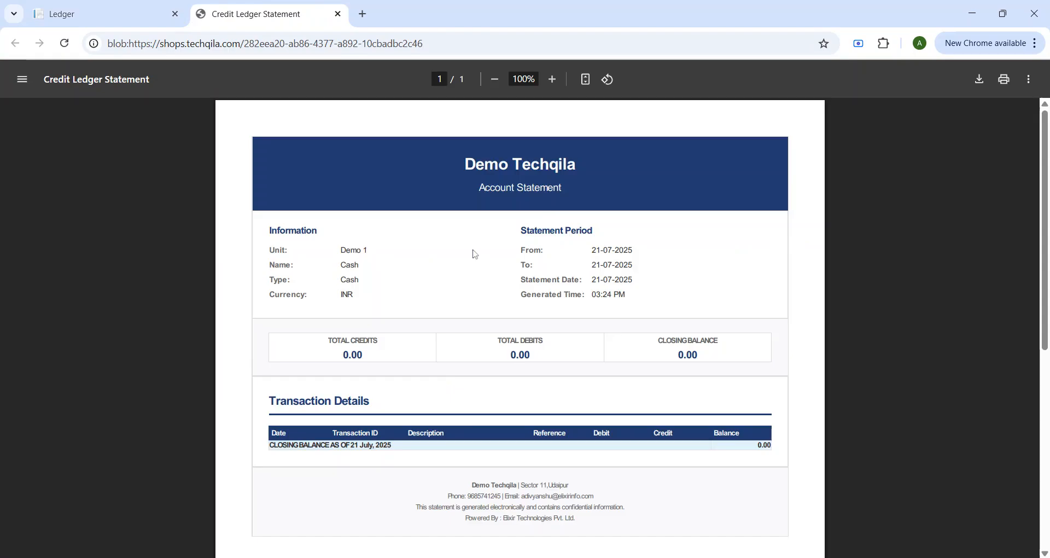
Step: Review the ledger PDF showing 0.00 closing balance, then return to the Ledger tab and dashboard
{"action": "scroll", "coordinate": [614, 276], "scroll_direction": "down", "scroll_amount": 2}
{"action": "scroll", "coordinate": [995, 100], "scroll_direction": "down", "scroll_amount": 2}
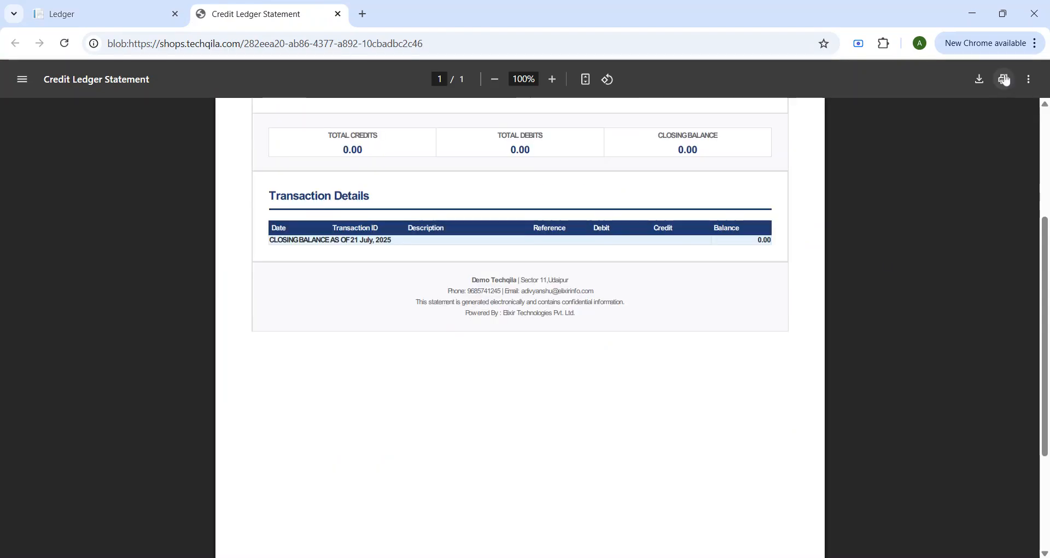
{"action": "scroll", "coordinate": [211, 252], "scroll_direction": "up", "scroll_amount": 4}
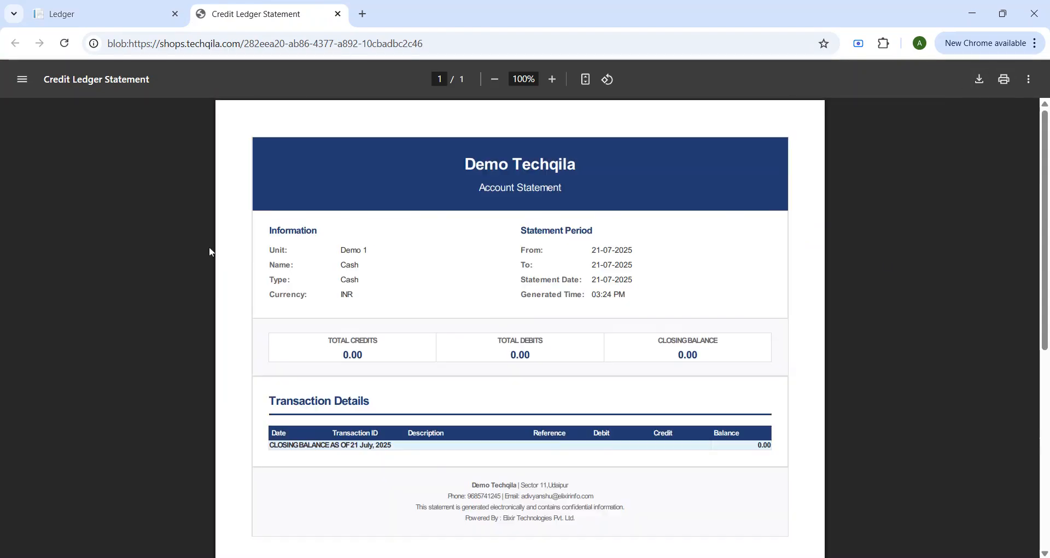
{"action": "left_click", "coordinate": [110, 16]}
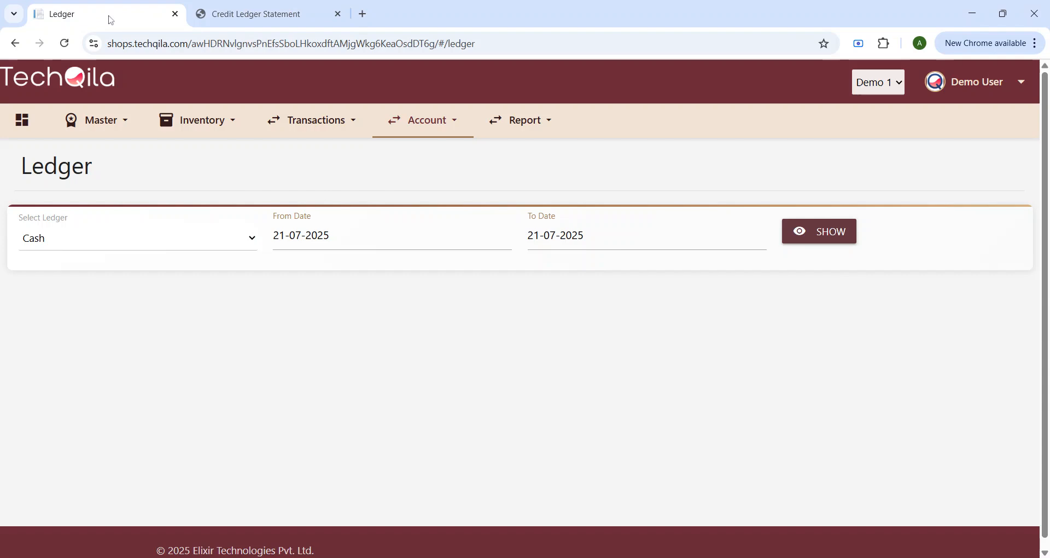
{"action": "left_click", "coordinate": [22, 120]}
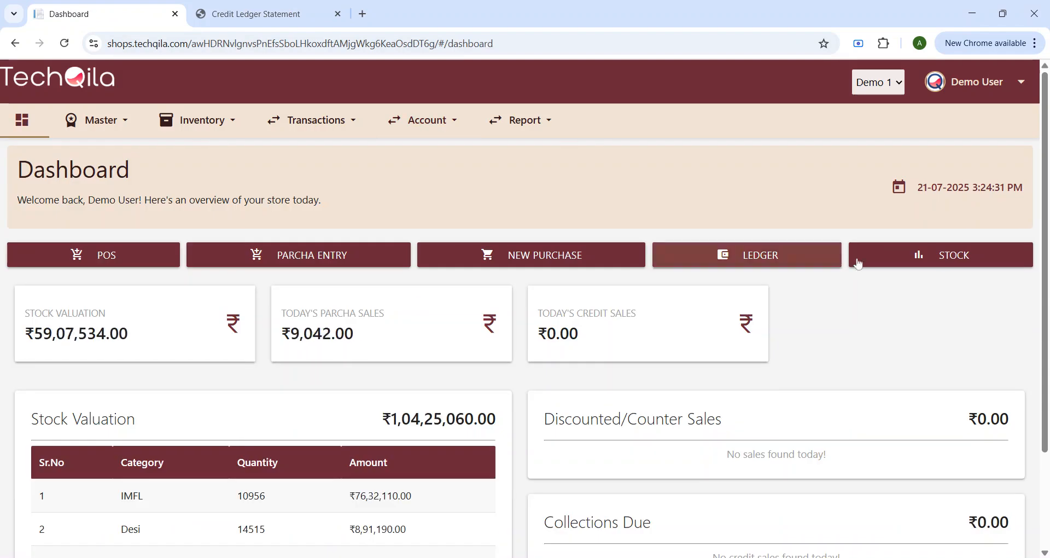
Step: Check 100 Pipers Blended Malt Scotch Whisky's per-size stock for 21-07-2025 in the Inventory list
{"action": "left_click", "coordinate": [945, 260]}
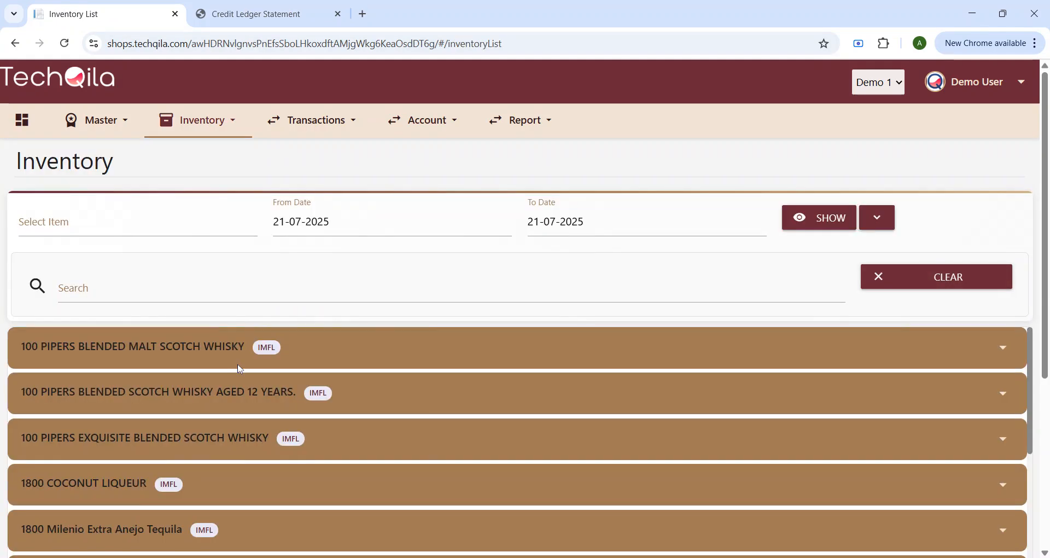
{"action": "left_click", "coordinate": [383, 222]}
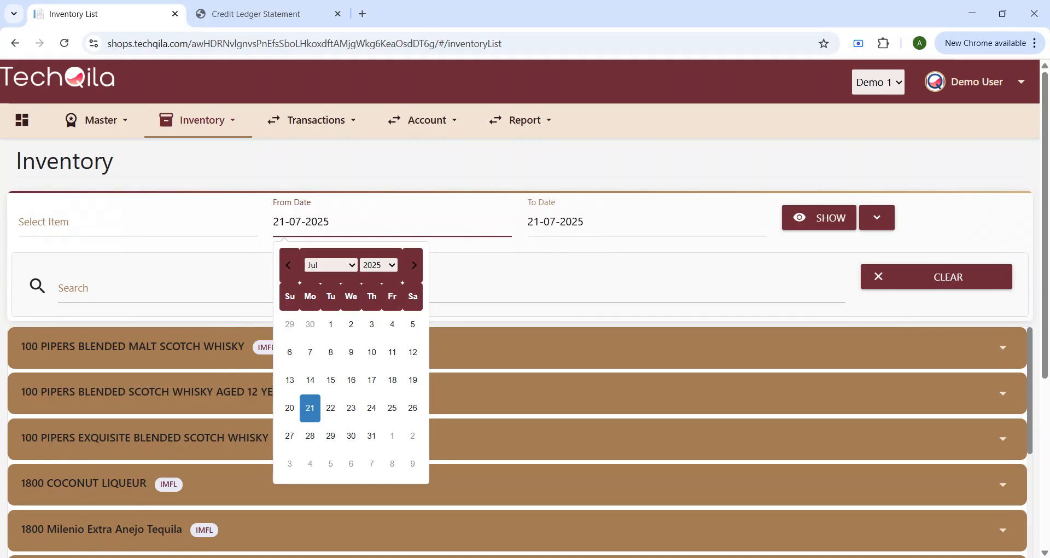
{"action": "left_click", "coordinate": [99, 224]}
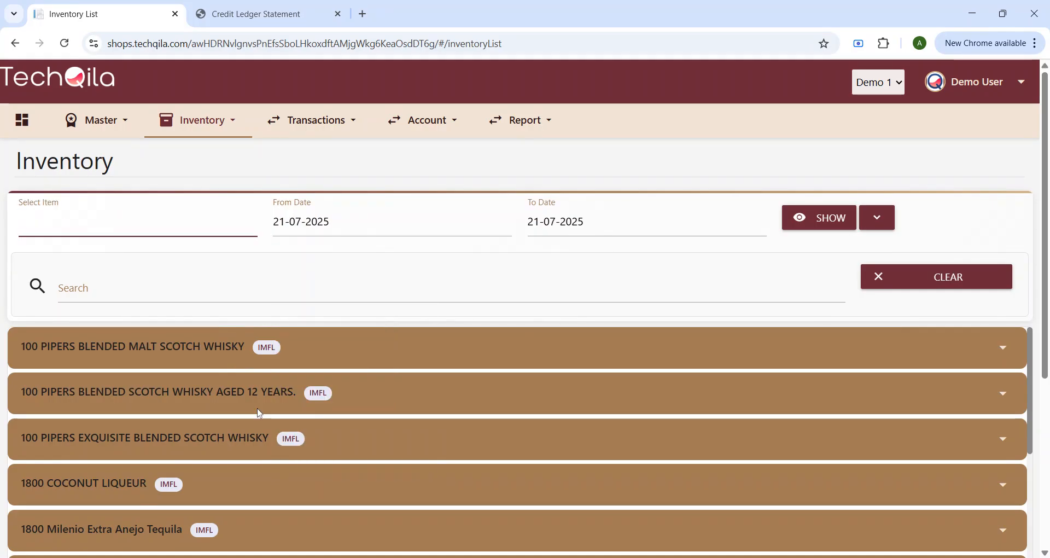
{"action": "scroll", "coordinate": [260, 413], "scroll_direction": "down", "scroll_amount": 5}
{"action": "scroll", "coordinate": [602, 411], "scroll_direction": "up", "scroll_amount": 5}
{"action": "left_click", "coordinate": [1003, 347]}
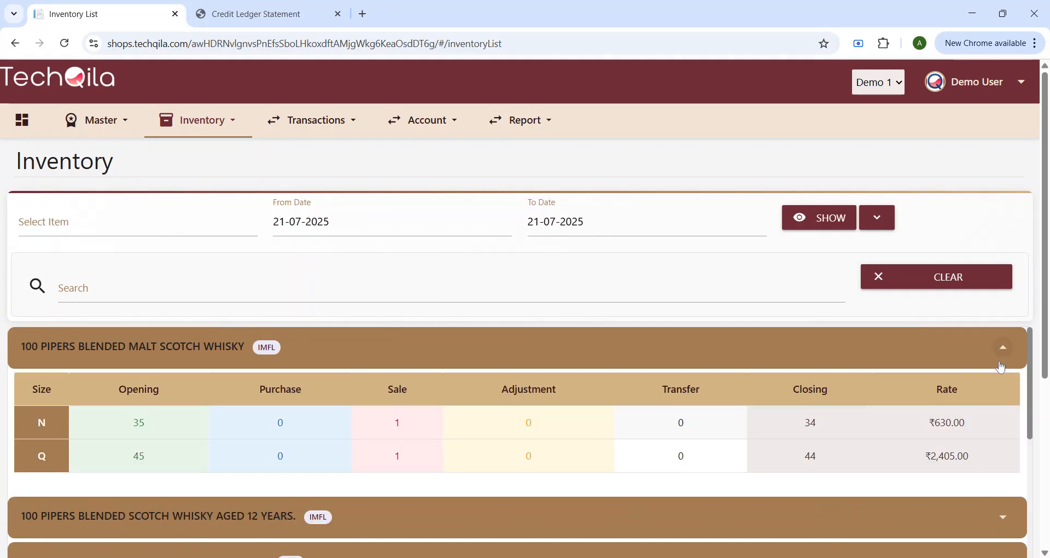
{"action": "left_click", "coordinate": [19, 124]}
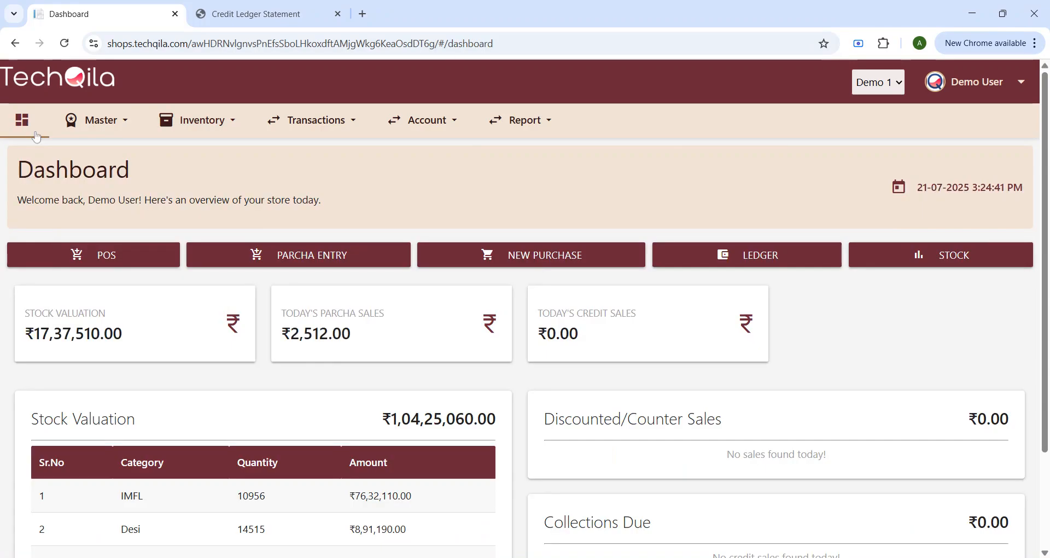
{"action": "left_click", "coordinate": [110, 126]}
Step: Open the Company Unit list and save unit Demo 1 as inactive
{"action": "left_click", "coordinate": [99, 155]}
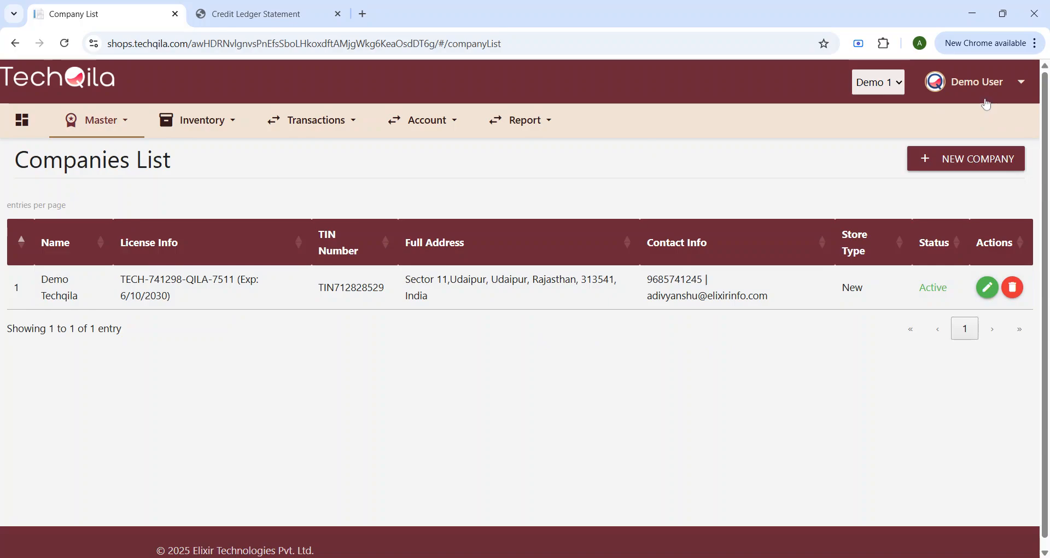
{"action": "left_click", "coordinate": [63, 121]}
{"action": "left_click", "coordinate": [102, 189]}
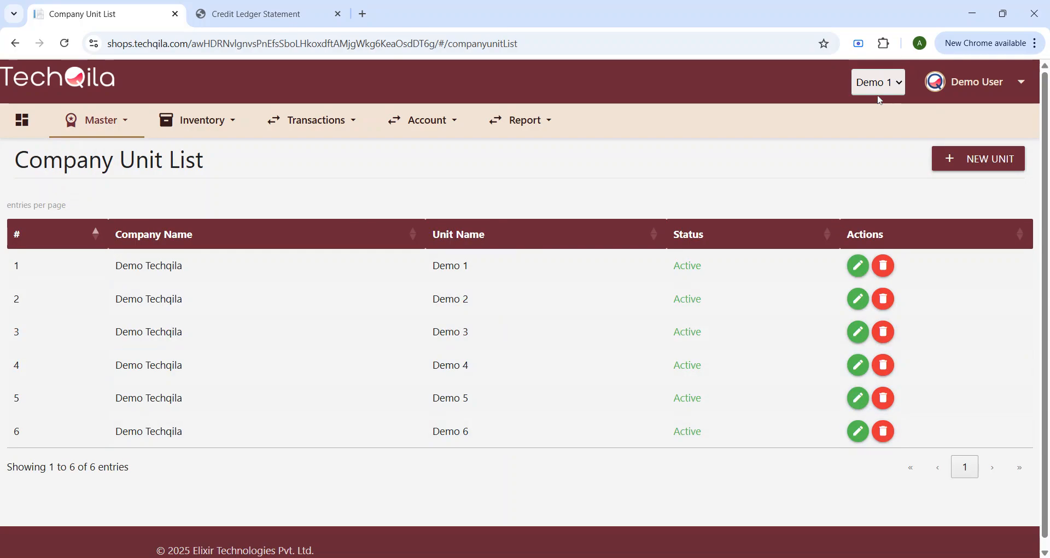
{"action": "left_click", "coordinate": [865, 267]}
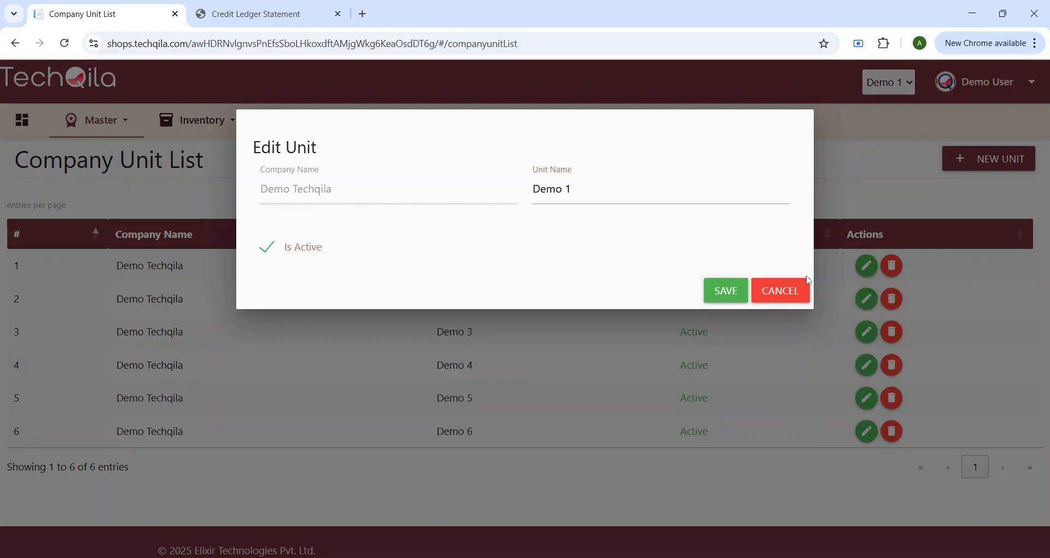
{"action": "left_click", "coordinate": [268, 251]}
{"action": "left_click", "coordinate": [730, 292]}
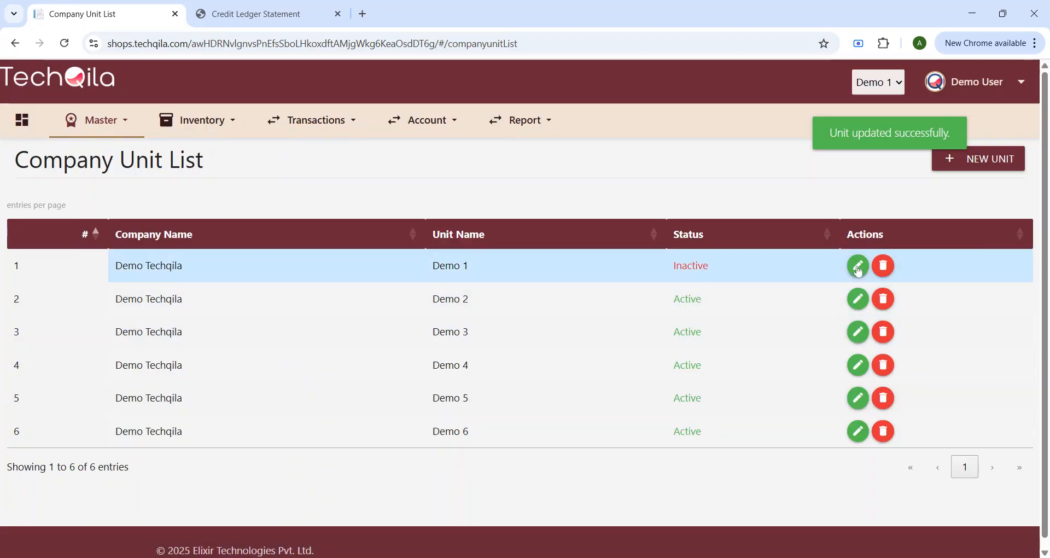
Step: Save Demo 1 as active again, then open and cancel the Demo 3 edit
{"action": "left_click", "coordinate": [858, 267]}
{"action": "left_click", "coordinate": [265, 247]}
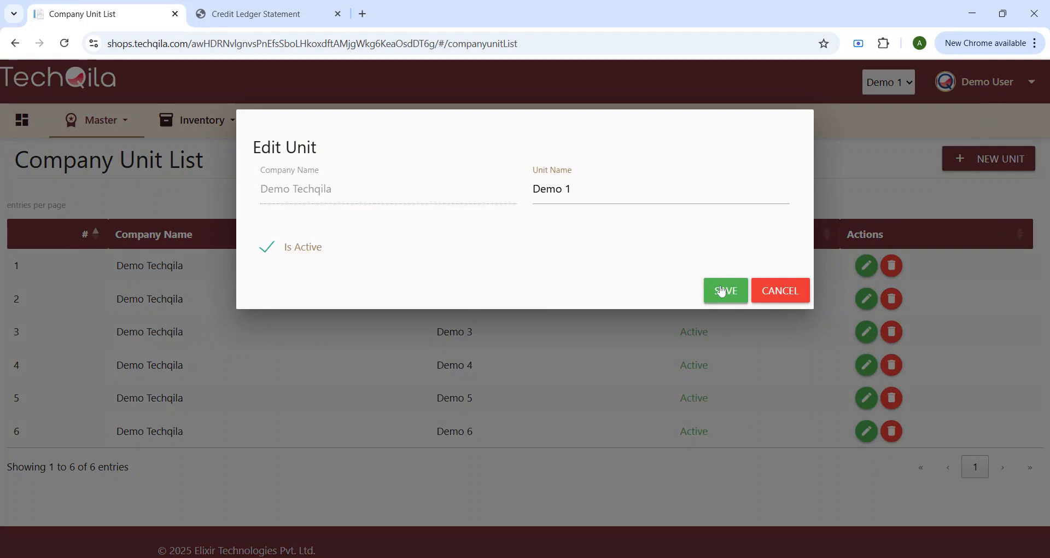
{"action": "left_click", "coordinate": [722, 292]}
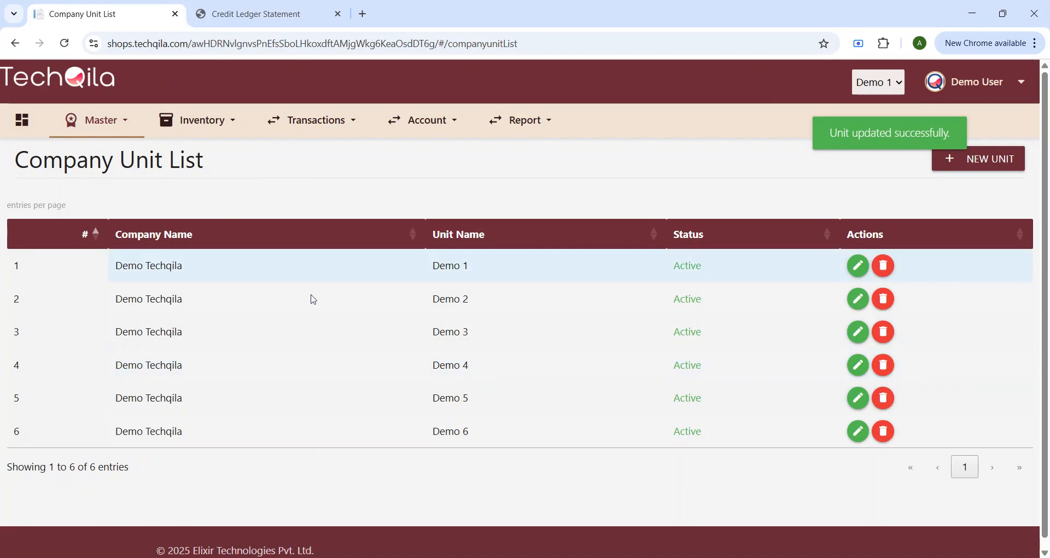
{"action": "left_click", "coordinate": [857, 338]}
{"action": "left_click", "coordinate": [780, 291]}
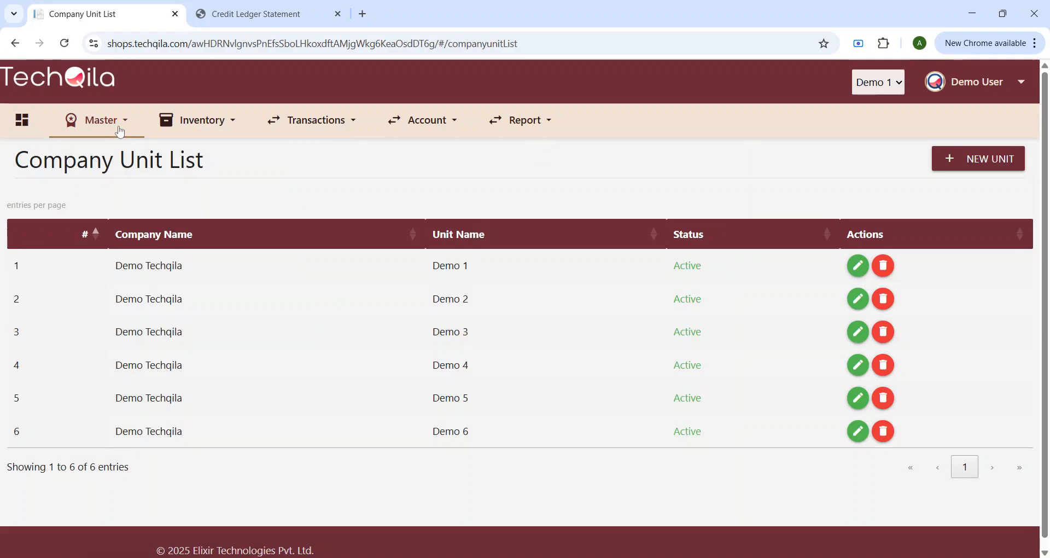
Step: Browse the Size units list from the Master menu
{"action": "left_click", "coordinate": [120, 131]}
{"action": "left_click", "coordinate": [106, 216]}
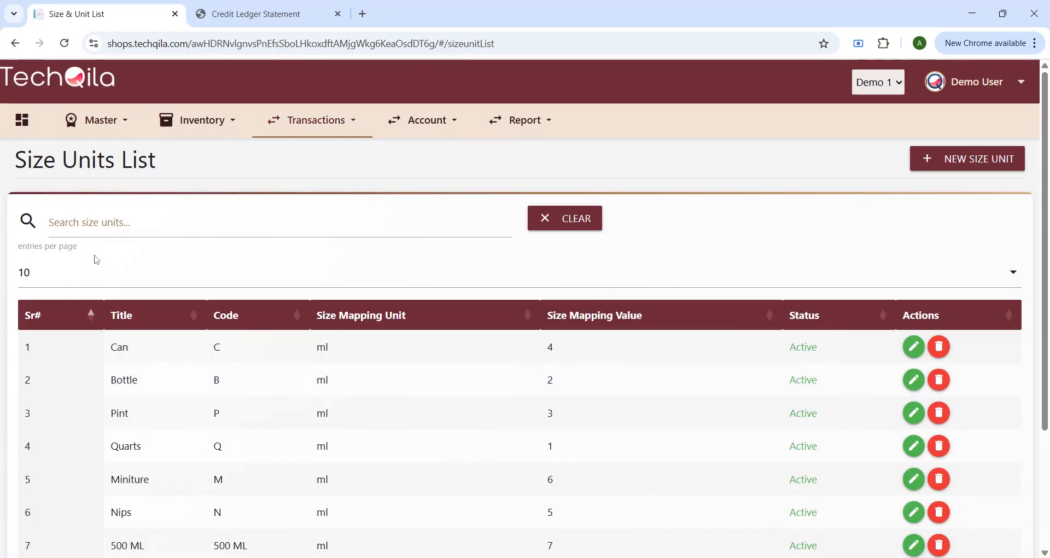
{"action": "scroll", "coordinate": [452, 368], "scroll_direction": "down", "scroll_amount": 3}
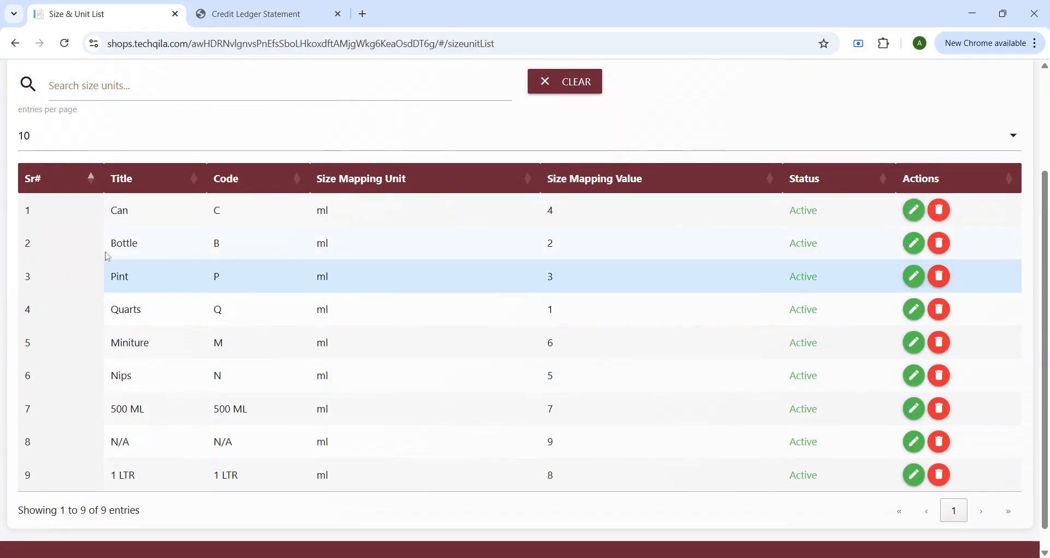
{"action": "scroll", "coordinate": [140, 345], "scroll_direction": "down", "scroll_amount": 1}
{"action": "scroll", "coordinate": [343, 340], "scroll_direction": "up", "scroll_amount": 3}
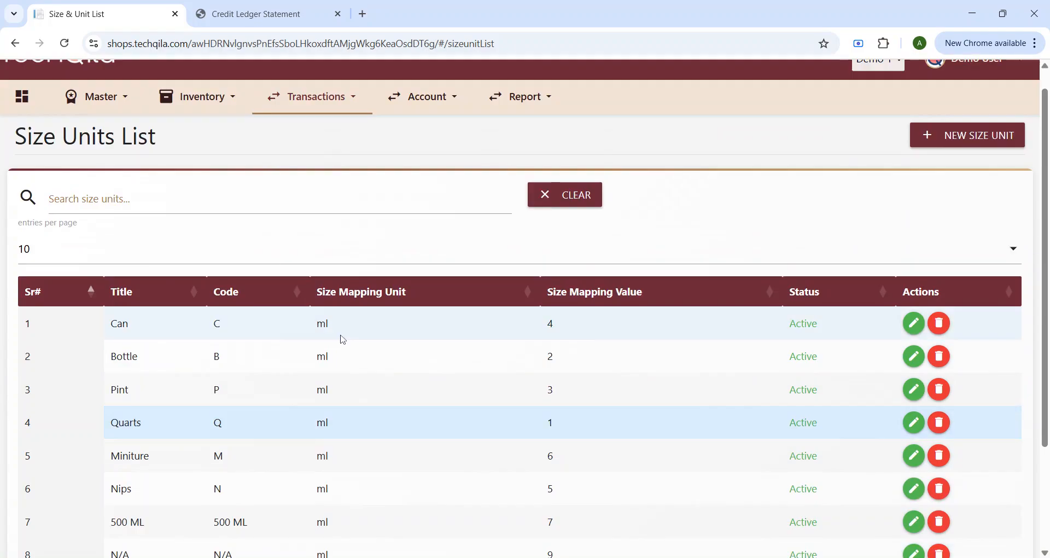
{"action": "scroll", "coordinate": [343, 340], "scroll_direction": "up", "scroll_amount": 1}
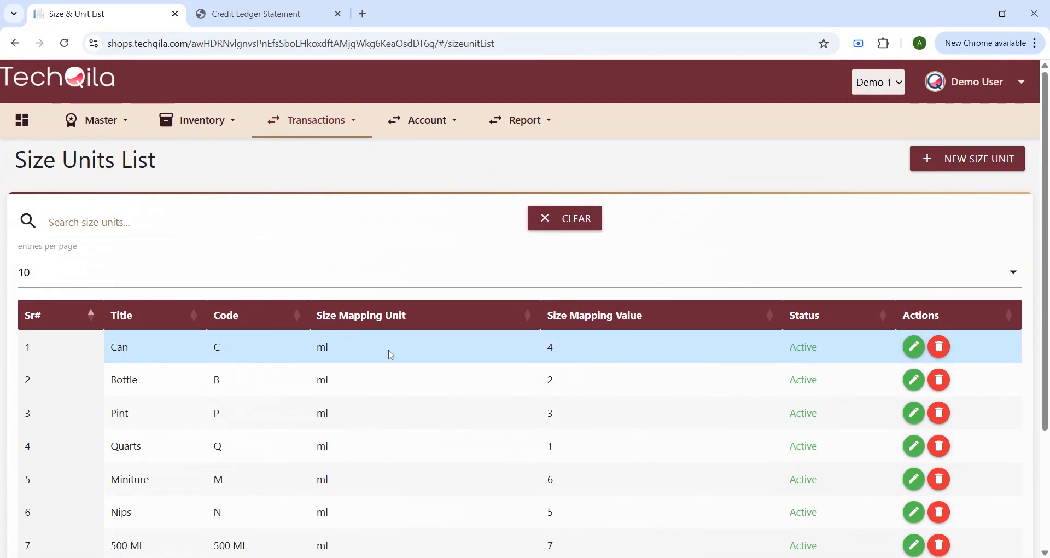
Step: Open the Category list, start a new category, then return to IMFL, BEER and Desi
{"action": "left_click", "coordinate": [100, 134]}
{"action": "left_click", "coordinate": [88, 257]}
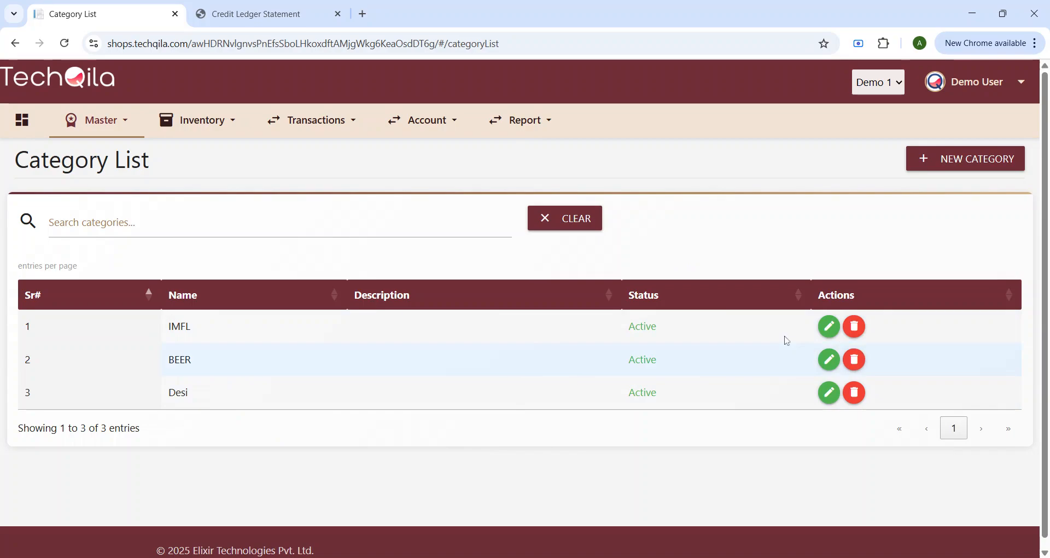
{"action": "left_click", "coordinate": [946, 159]}
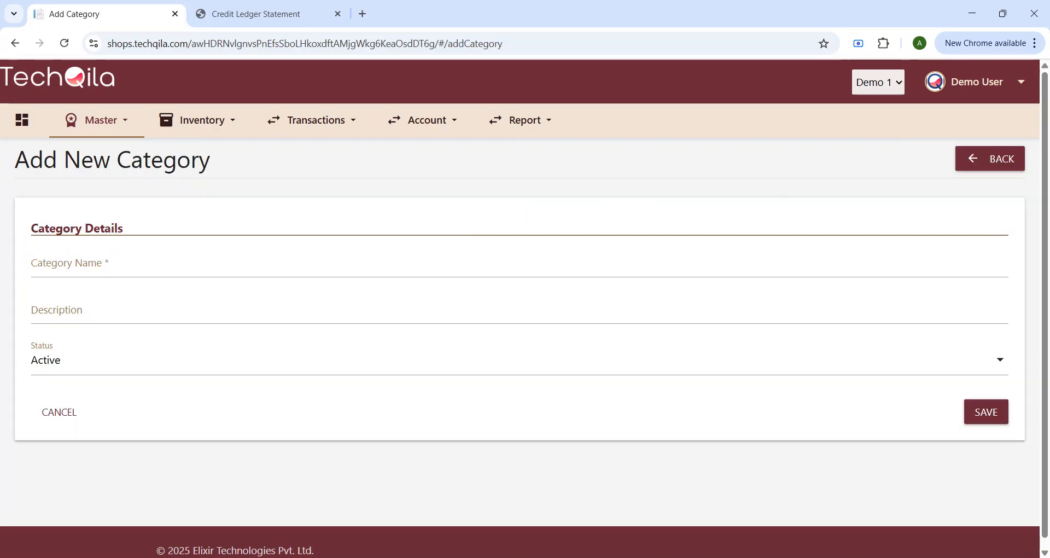
{"action": "left_click", "coordinate": [103, 116]}
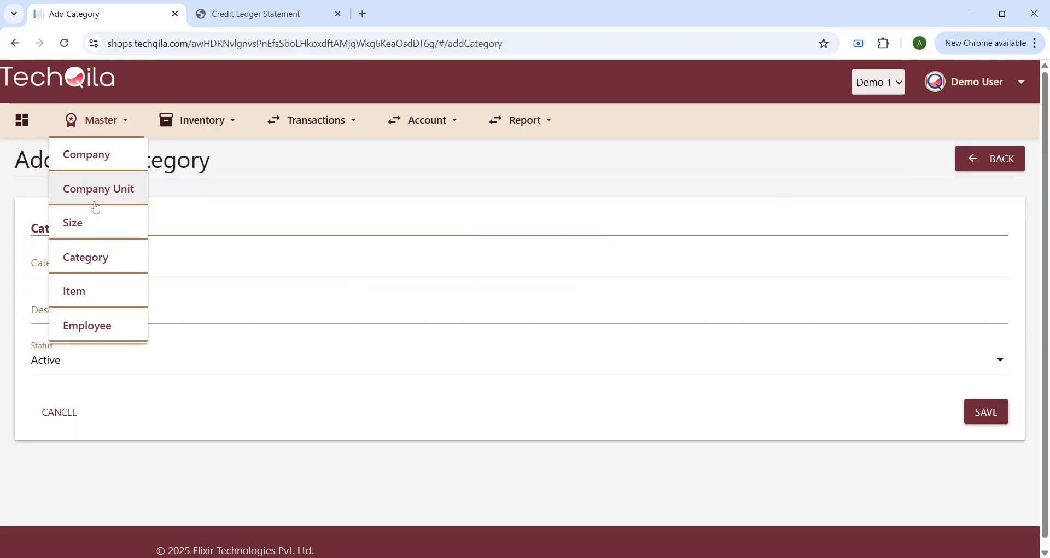
{"action": "left_click", "coordinate": [87, 257]}
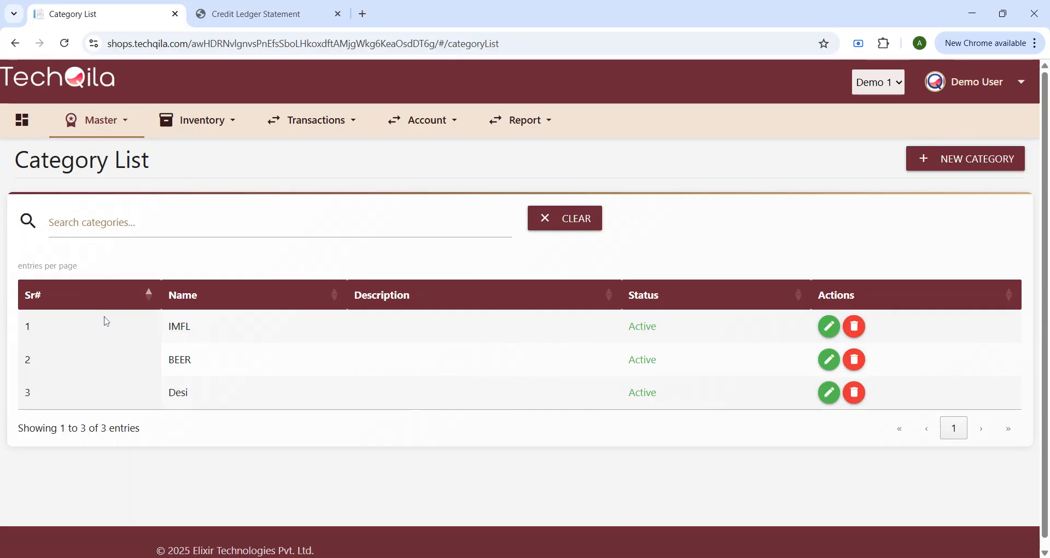
{"action": "left_click", "coordinate": [115, 135]}
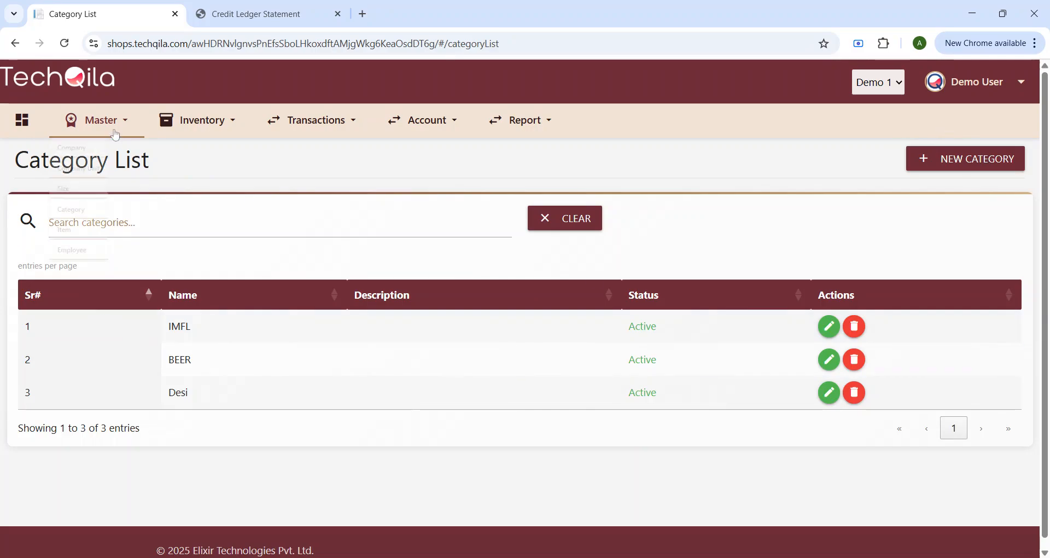
Step: Scroll through the 876-product Items List, then open the Employee list
{"action": "left_click", "coordinate": [73, 288]}
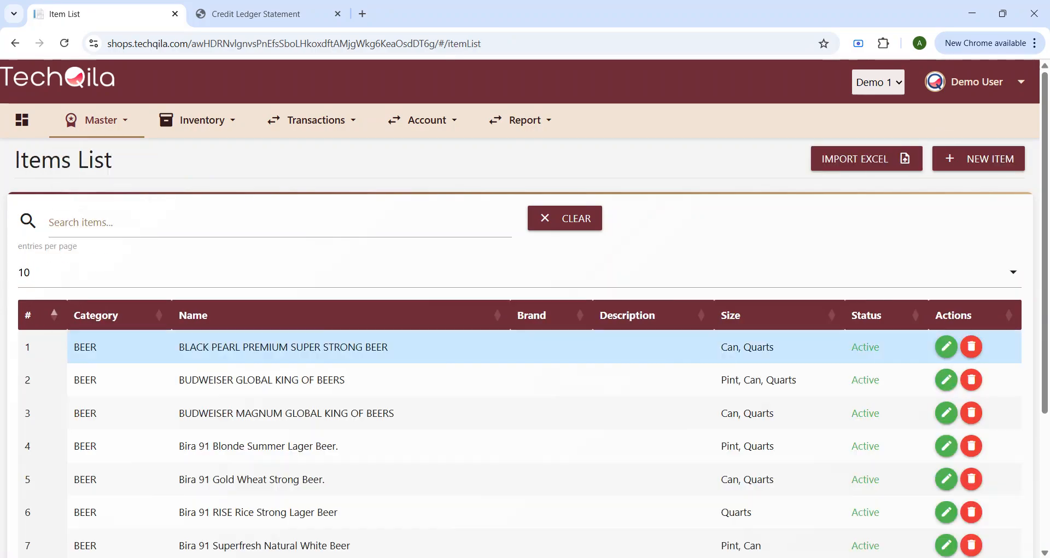
{"action": "scroll", "coordinate": [790, 426], "scroll_direction": "down", "scroll_amount": 4}
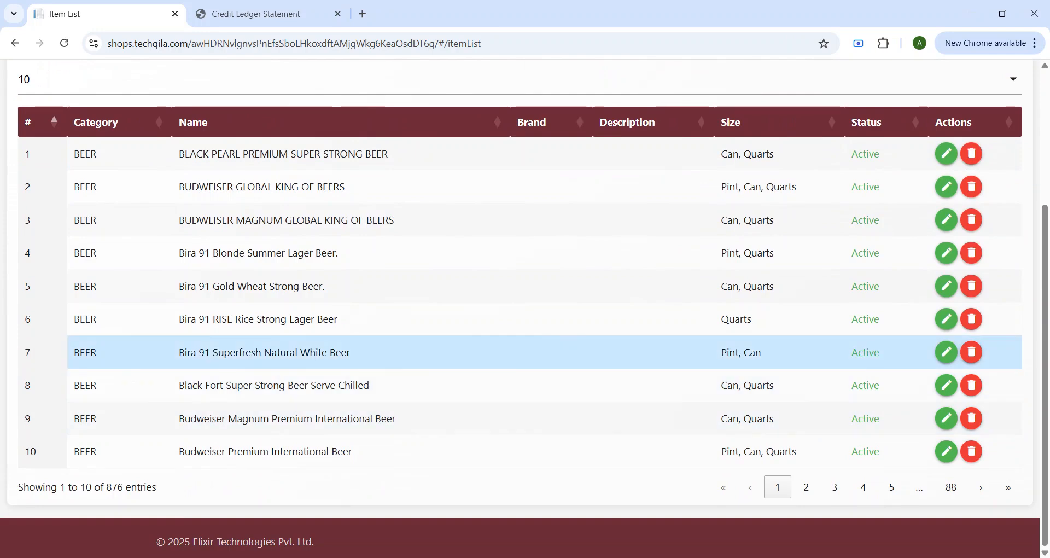
{"action": "scroll", "coordinate": [926, 288], "scroll_direction": "up", "scroll_amount": 4}
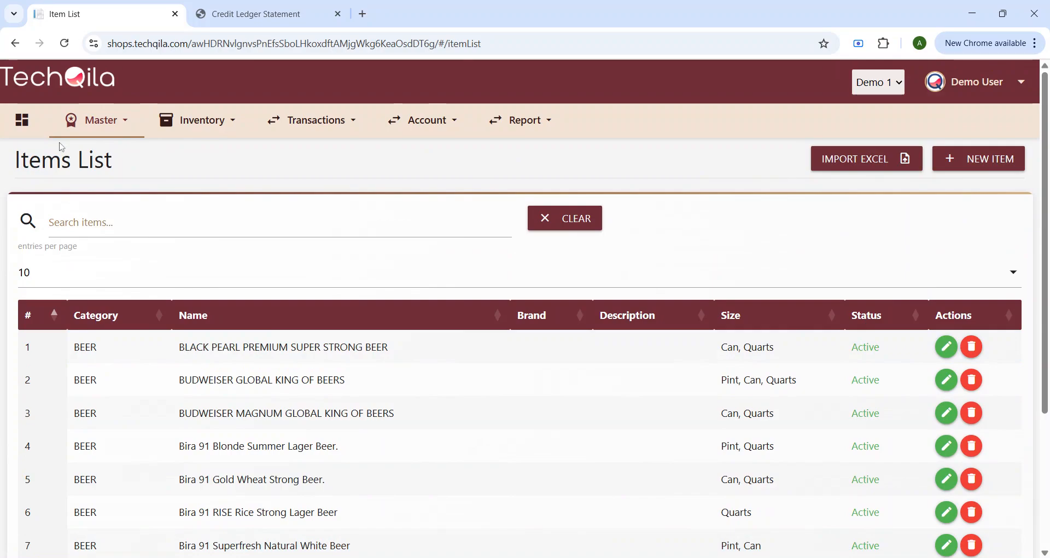
{"action": "left_click", "coordinate": [106, 120]}
{"action": "left_click", "coordinate": [96, 327]}
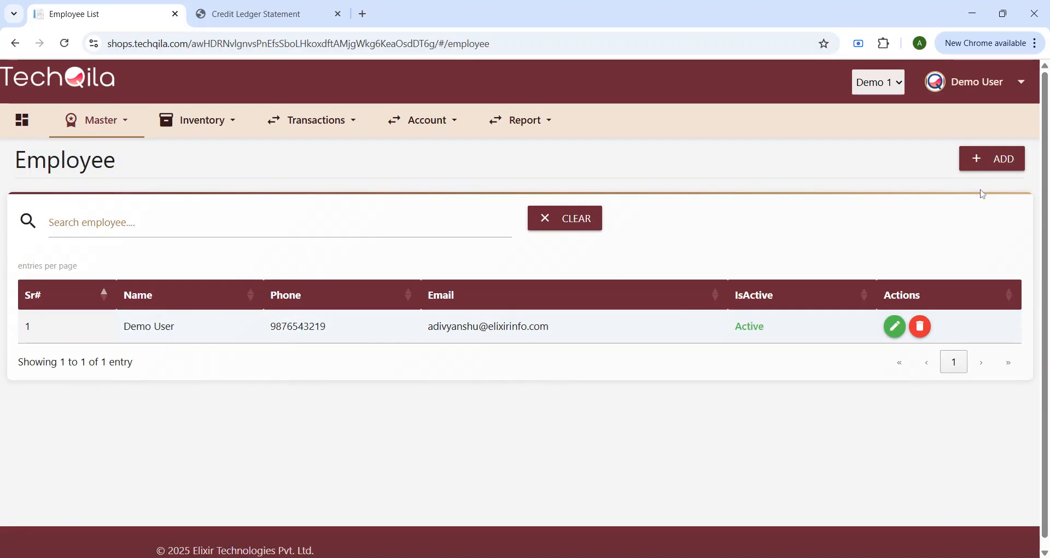
{"action": "left_click", "coordinate": [990, 159]}
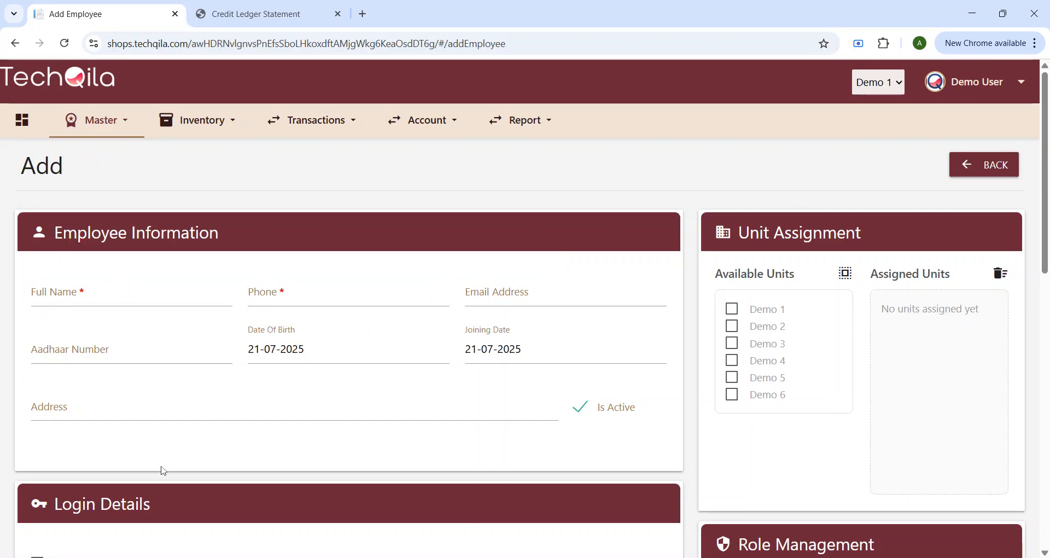
{"action": "scroll", "coordinate": [87, 352], "scroll_direction": "down", "scroll_amount": 5}
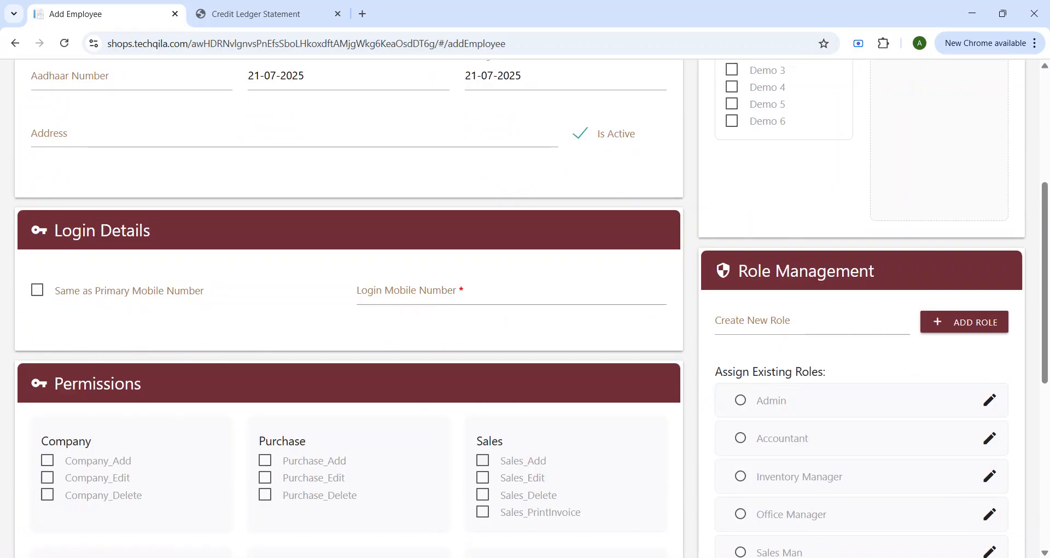
{"action": "scroll", "coordinate": [444, 390], "scroll_direction": "down", "scroll_amount": 4}
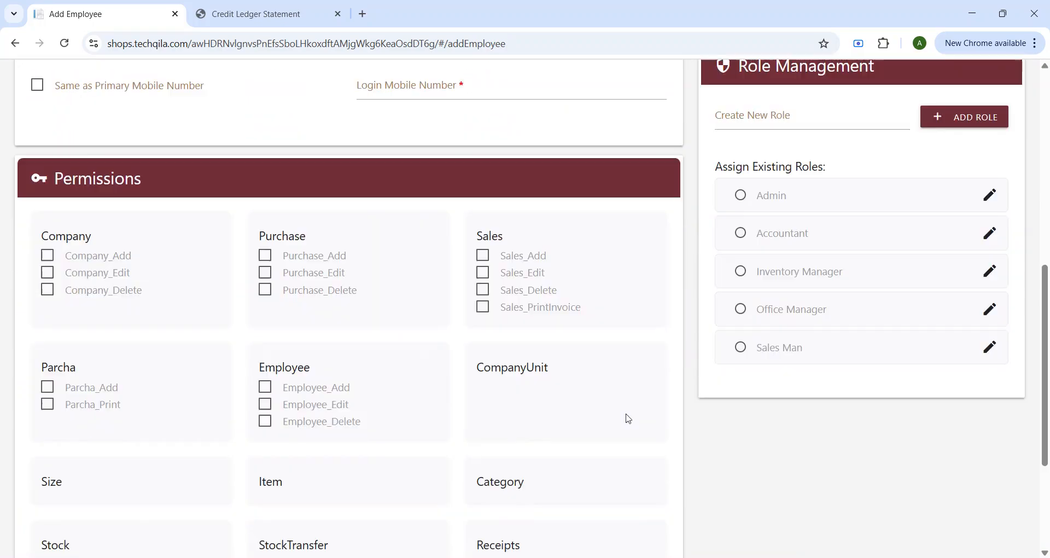
{"action": "scroll", "coordinate": [327, 446], "scroll_direction": "down", "scroll_amount": 4}
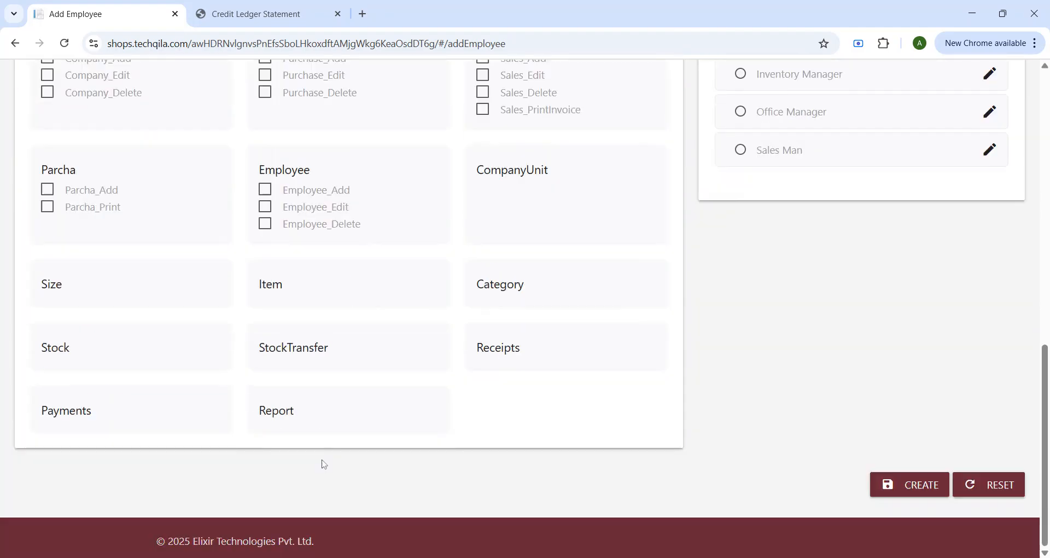
{"action": "scroll", "coordinate": [324, 461], "scroll_direction": "up", "scroll_amount": 6}
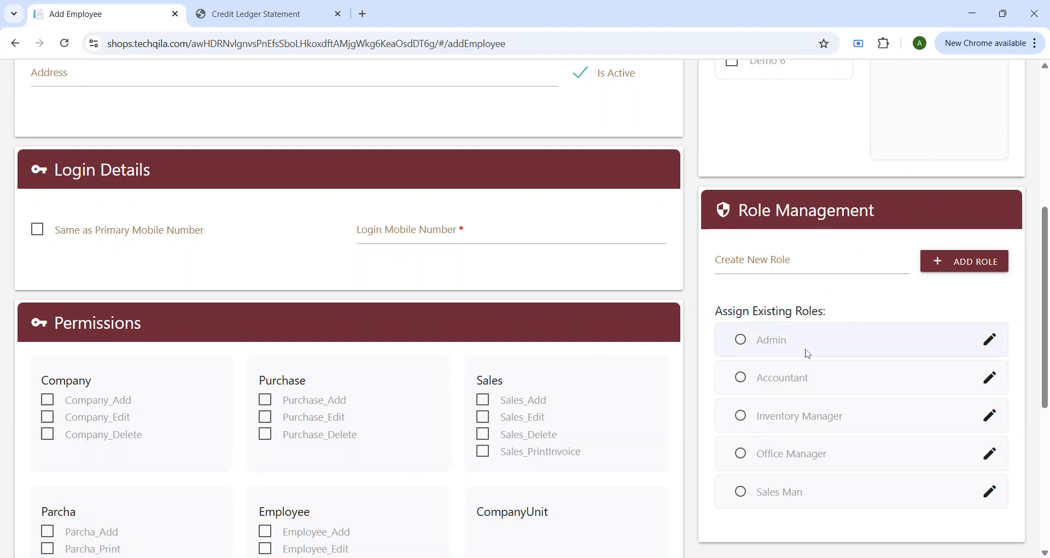
{"action": "scroll", "coordinate": [739, 310], "scroll_direction": "up", "scroll_amount": 5}
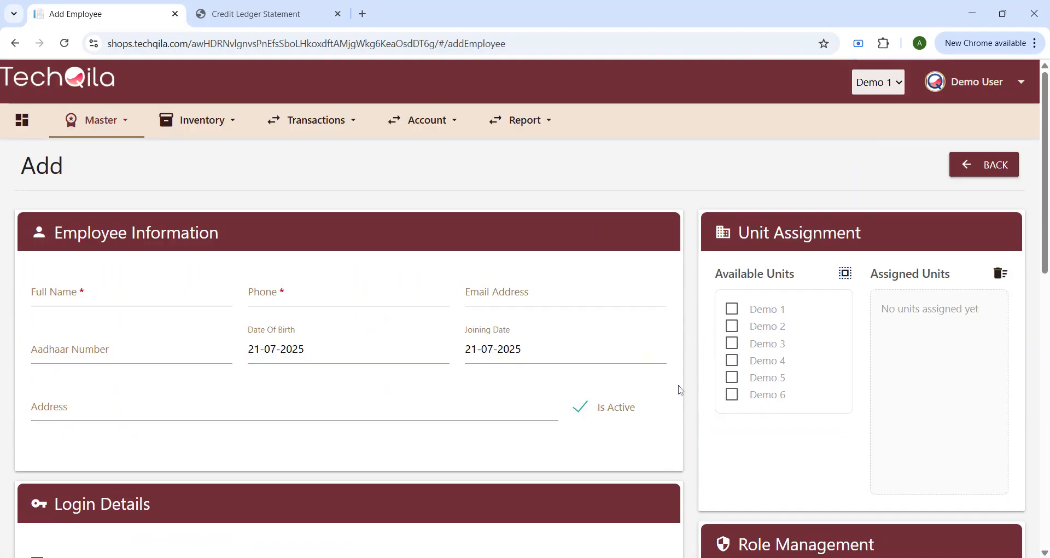
{"action": "scroll", "coordinate": [732, 343], "scroll_direction": "down", "scroll_amount": 5}
{"action": "scroll", "coordinate": [736, 353], "scroll_direction": "up", "scroll_amount": 5}
{"action": "left_click", "coordinate": [14, 43]}
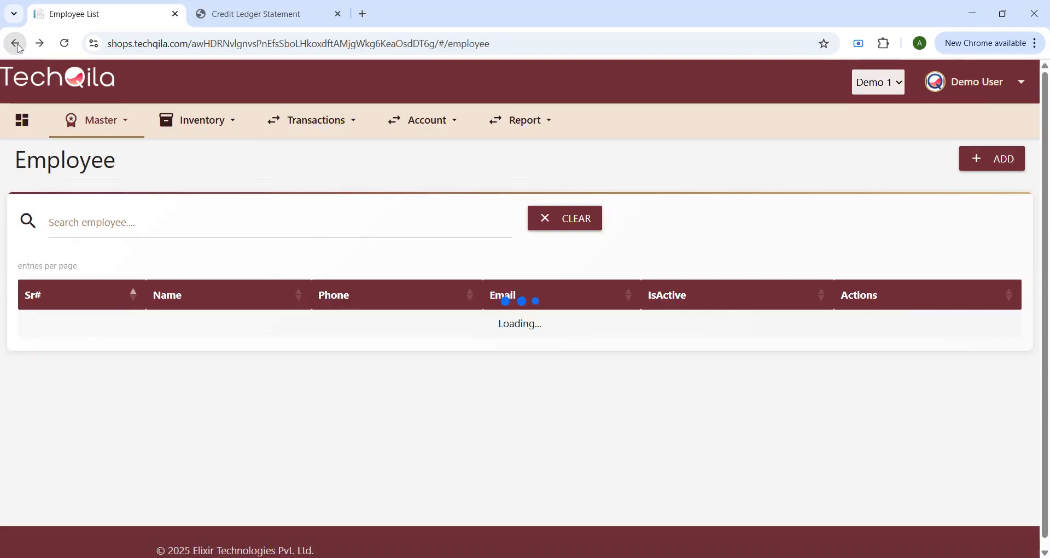
Step: Review the employee's permissions, units Demo 1–6 and Admin role, then return to the dashboard
{"action": "left_click", "coordinate": [894, 327]}
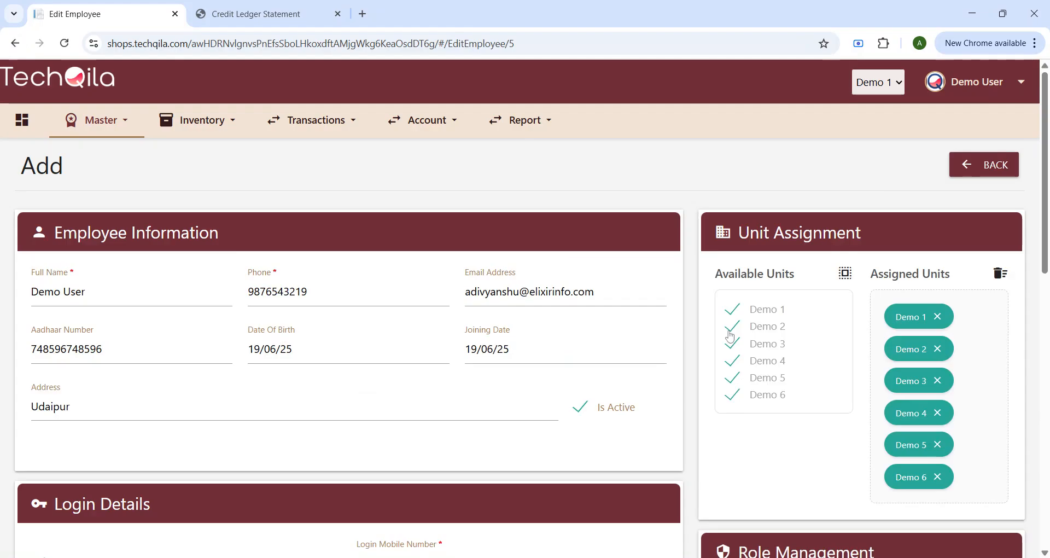
{"action": "scroll", "coordinate": [227, 380], "scroll_direction": "down", "scroll_amount": 7}
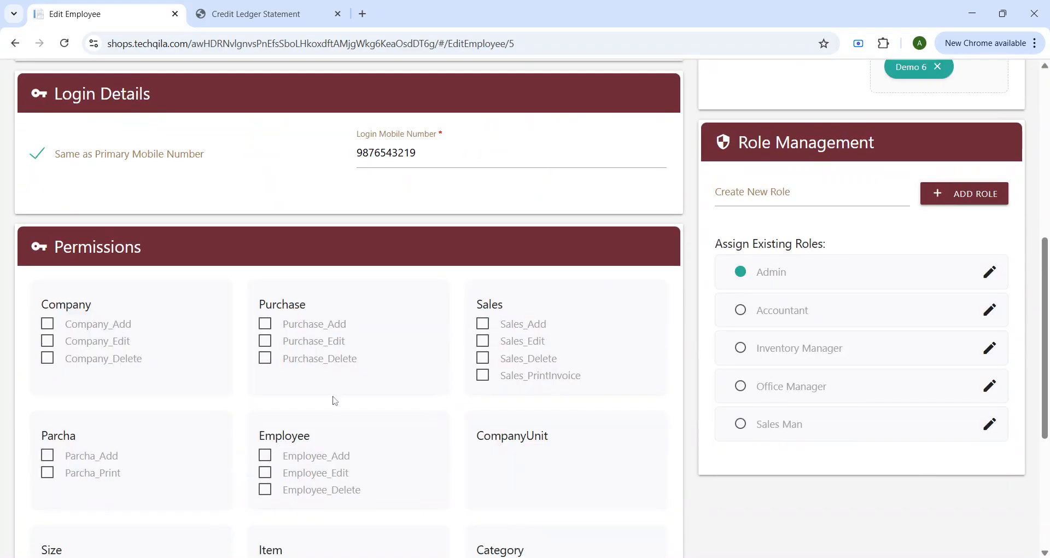
{"action": "scroll", "coordinate": [350, 405], "scroll_direction": "down", "scroll_amount": 5}
{"action": "scroll", "coordinate": [711, 372], "scroll_direction": "up", "scroll_amount": 12}
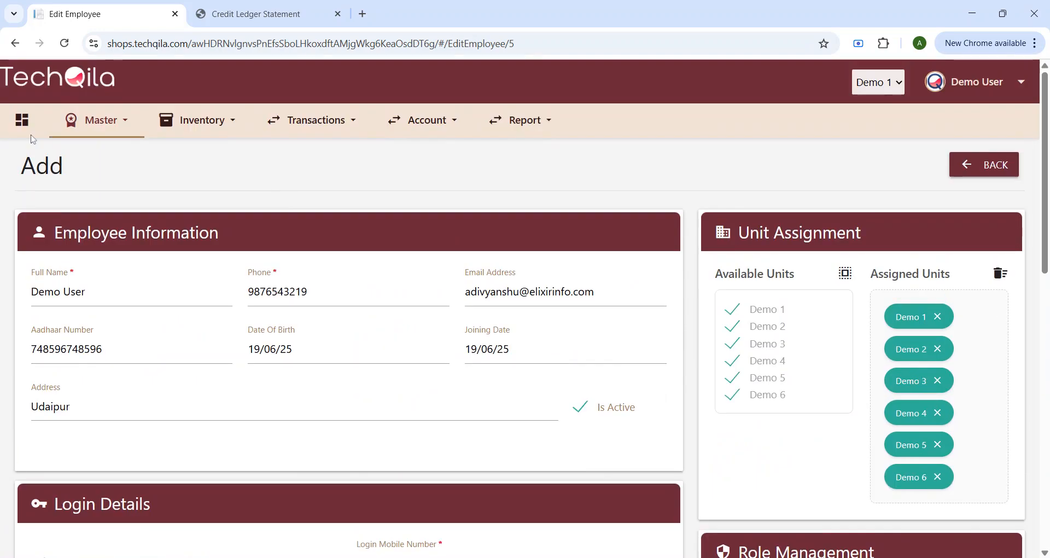
{"action": "left_click", "coordinate": [23, 120]}
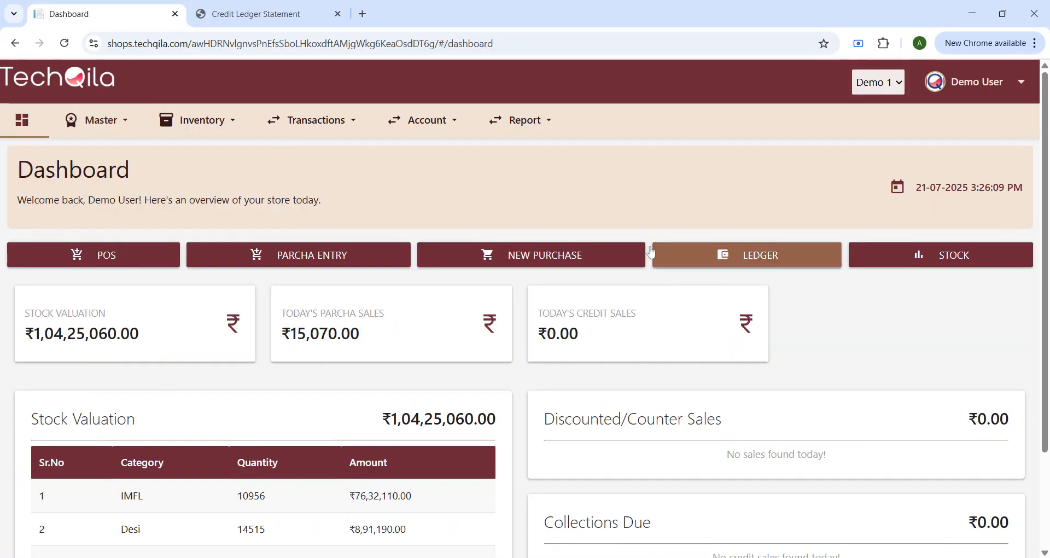
Step: Visit Inventory's Stock Summary, Stock Transfer List and Stock Transfer Request pages
{"action": "left_click", "coordinate": [99, 119]}
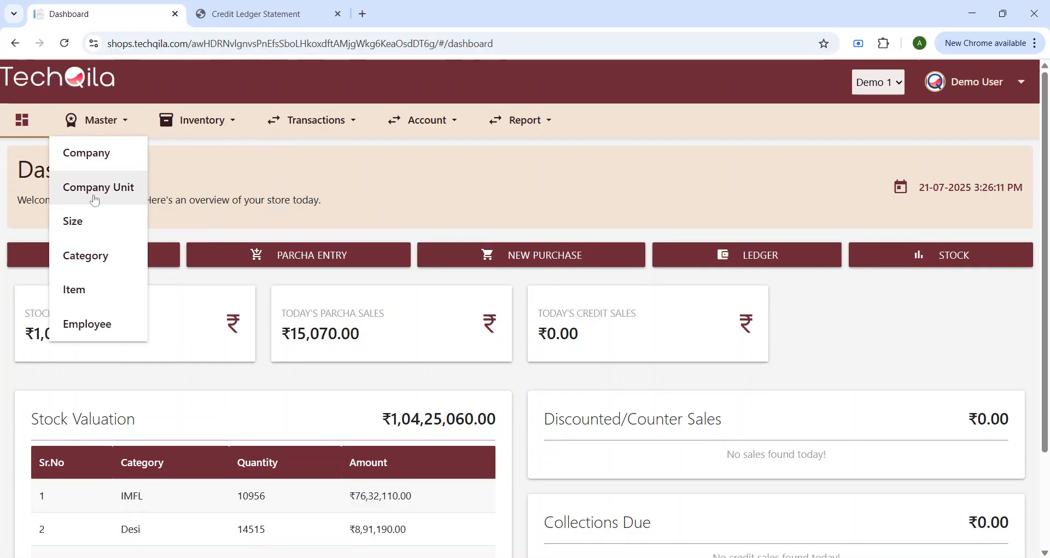
{"action": "left_click", "coordinate": [217, 122]}
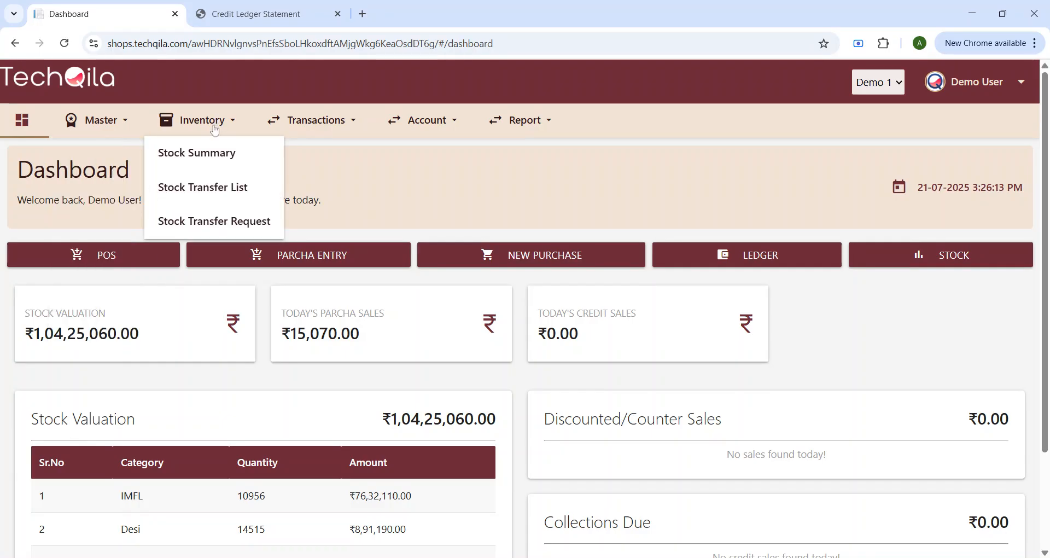
{"action": "left_click", "coordinate": [215, 154]}
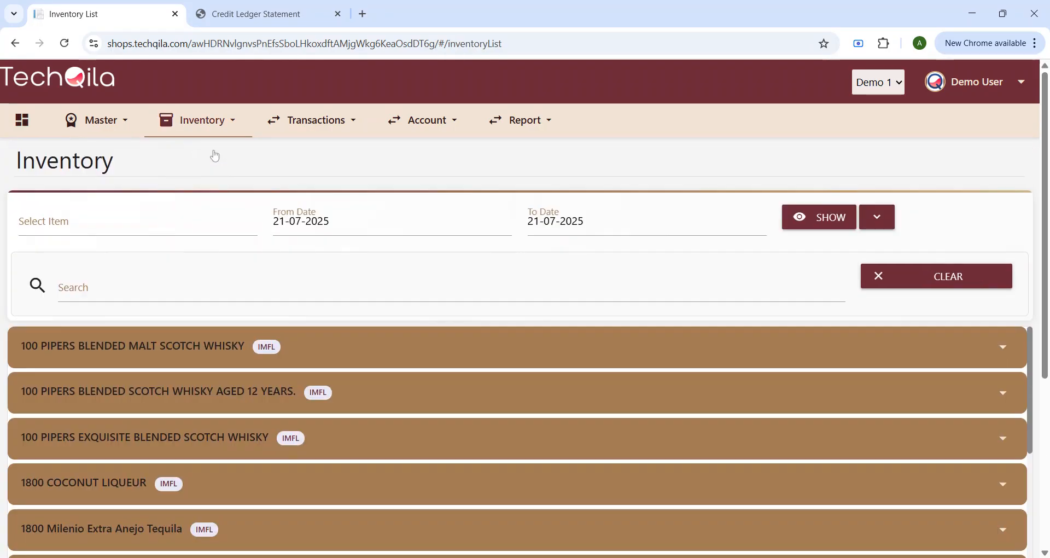
{"action": "left_click", "coordinate": [200, 120]}
{"action": "left_click", "coordinate": [221, 185]}
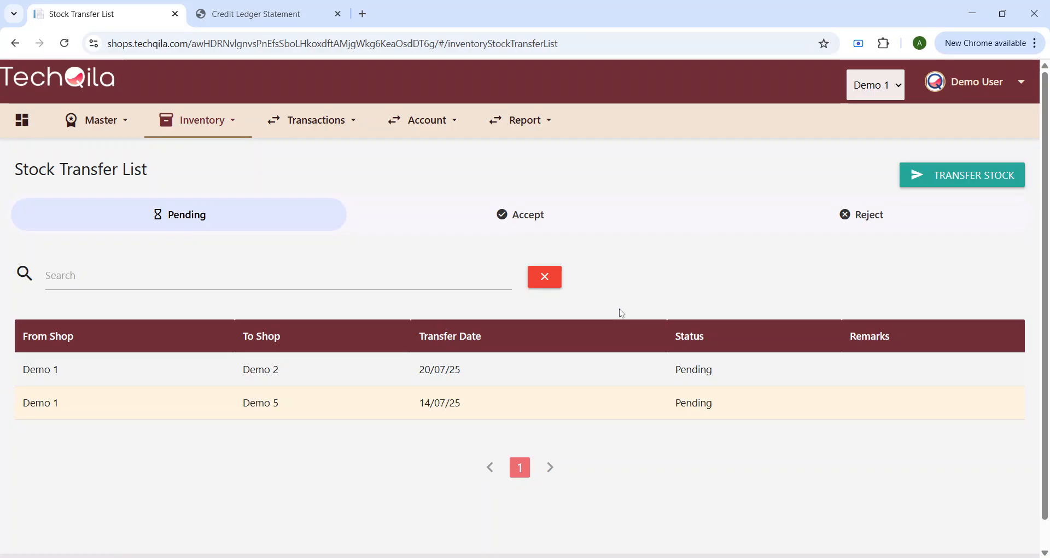
{"action": "left_click", "coordinate": [232, 123]}
{"action": "left_click", "coordinate": [234, 236]}
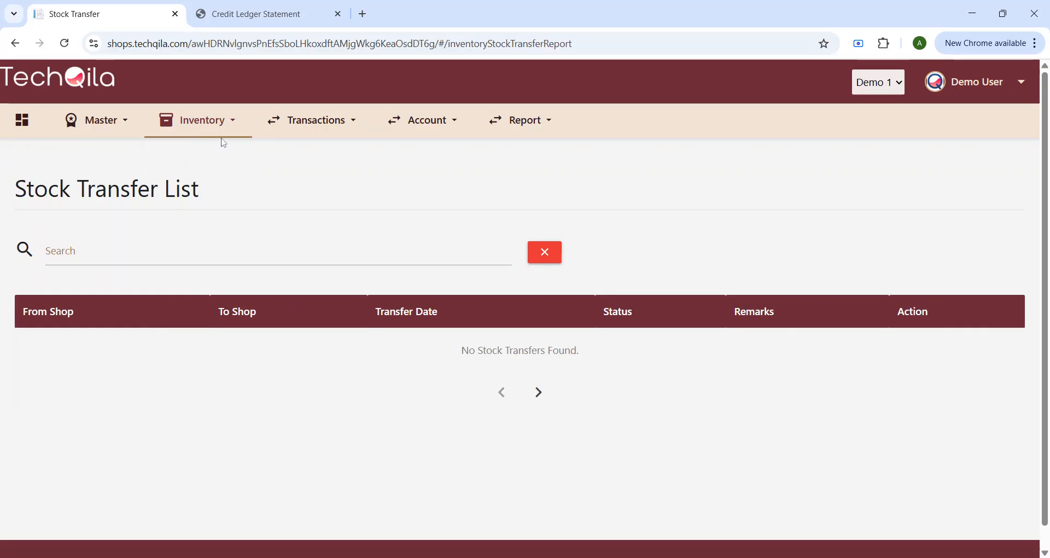
{"action": "left_click", "coordinate": [227, 122]}
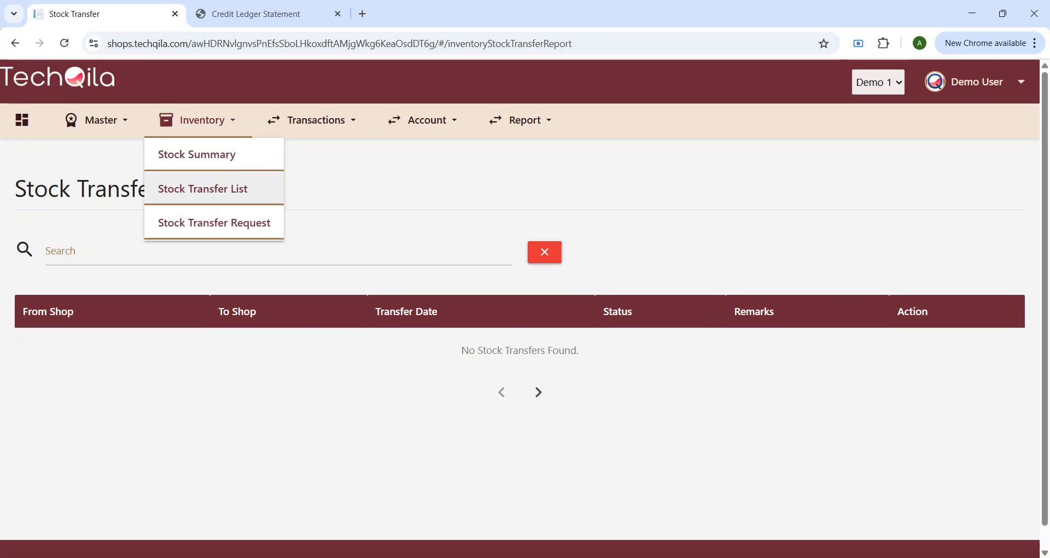
Step: View the Parcha Entry and Parcha Report pages under Transactions
{"action": "left_click", "coordinate": [328, 130]}
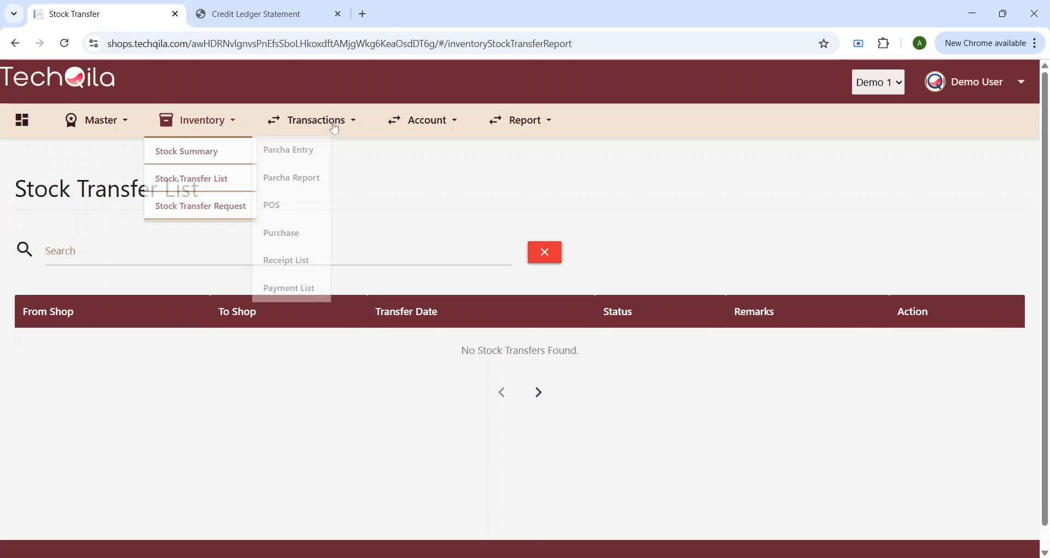
{"action": "left_click", "coordinate": [316, 154]}
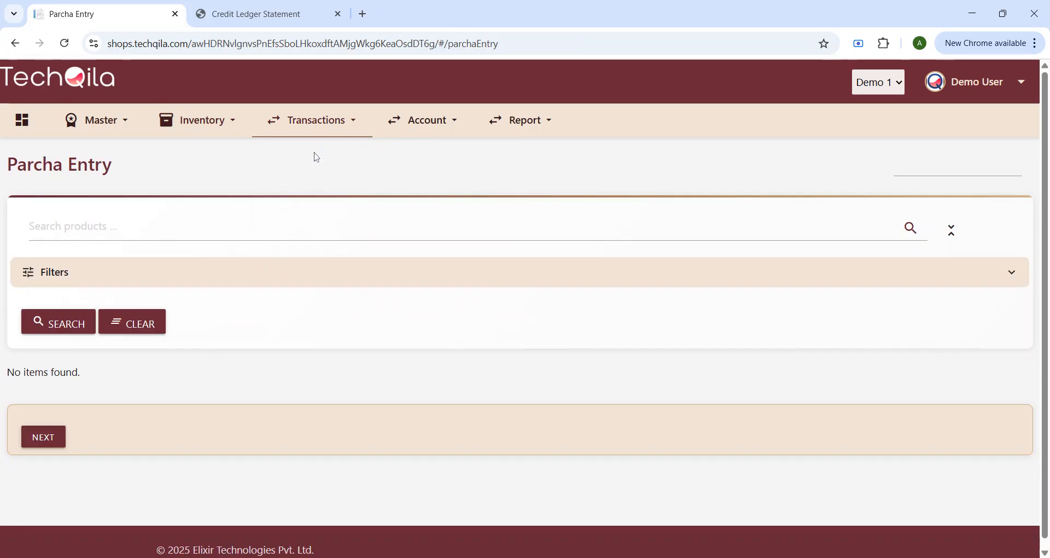
{"action": "left_click", "coordinate": [310, 122]}
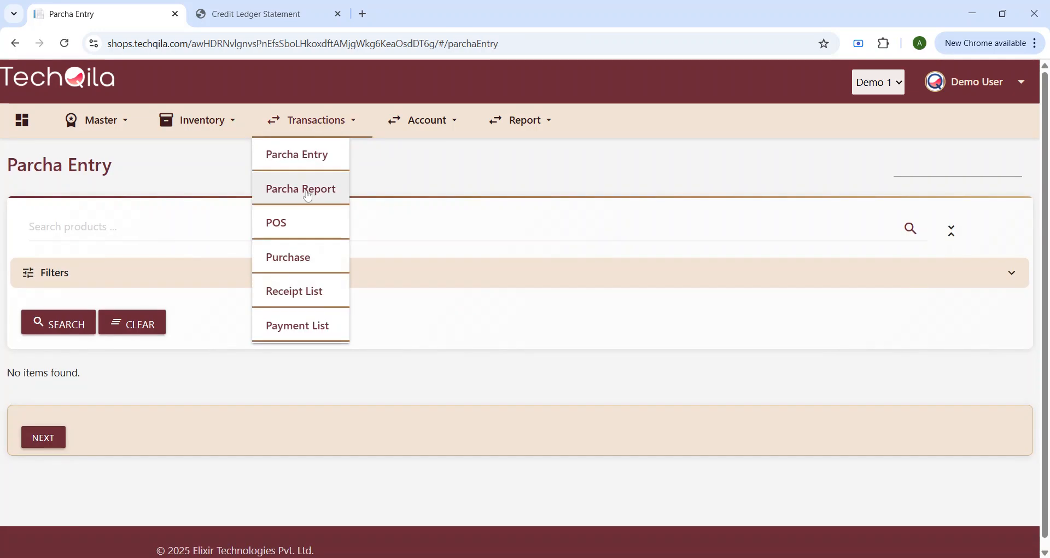
{"action": "left_click", "coordinate": [308, 191]}
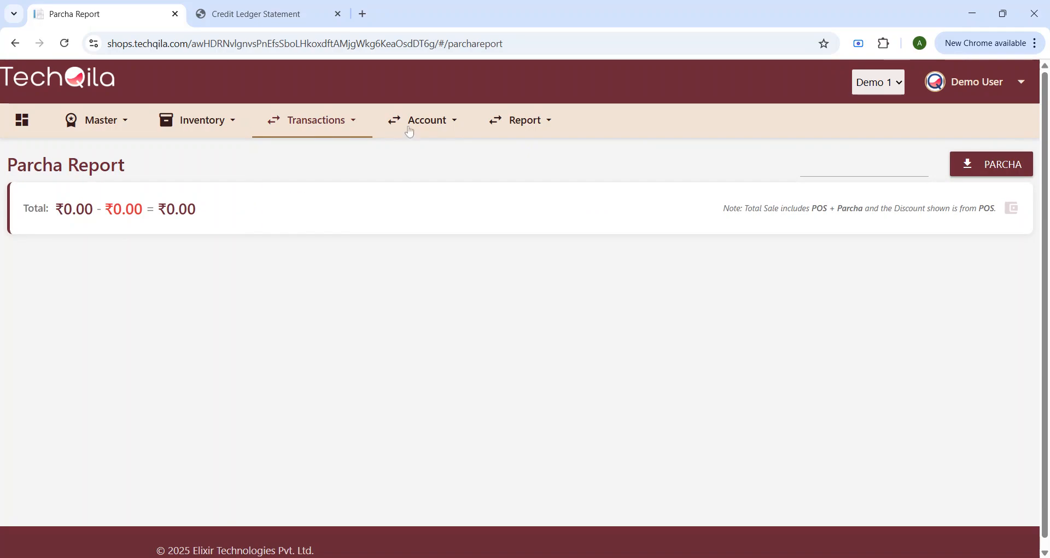
Step: Open the POS sales list and expand then collapse the first sale's details
{"action": "left_click", "coordinate": [317, 129]}
{"action": "left_click", "coordinate": [284, 228]}
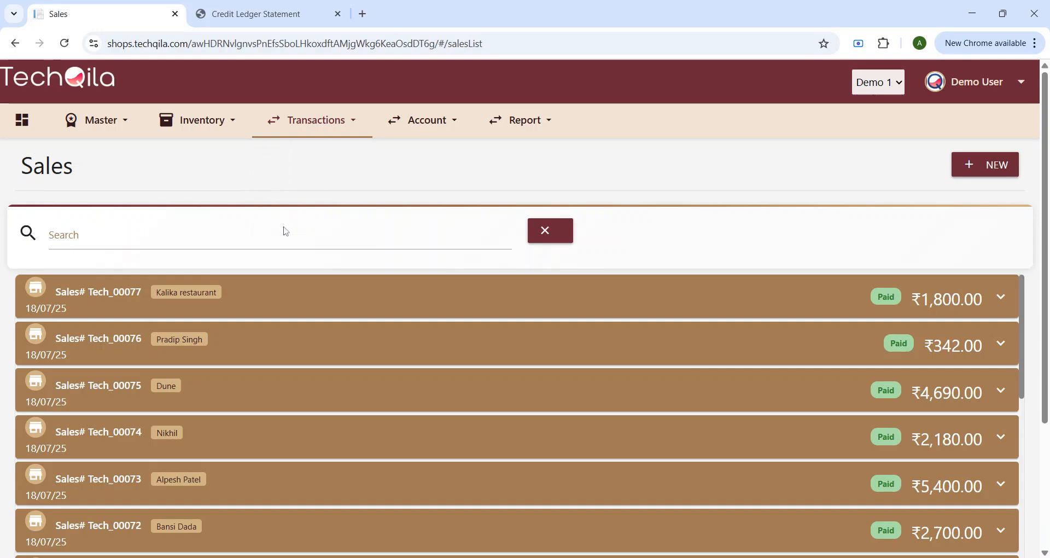
{"action": "left_click", "coordinate": [1000, 298]}
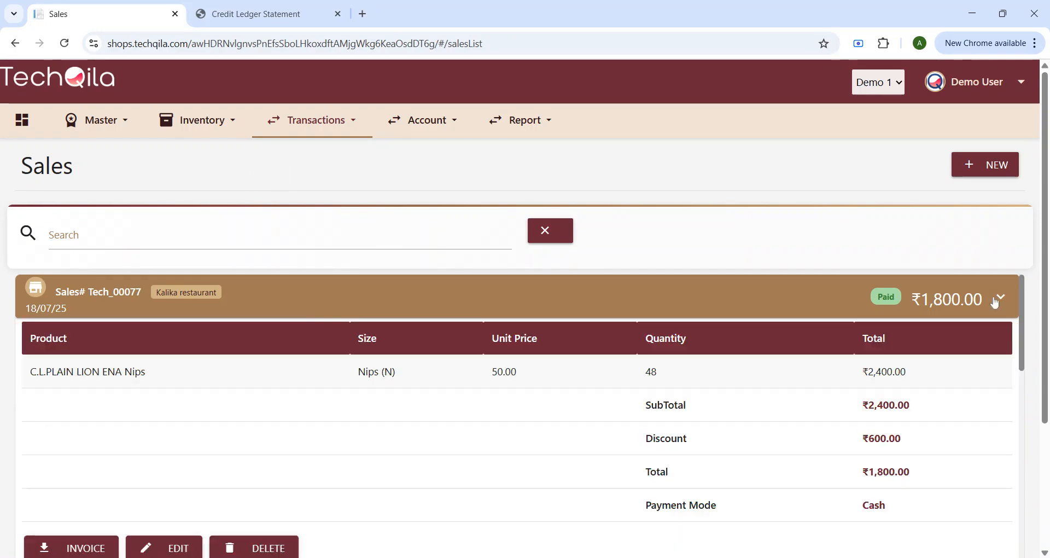
{"action": "left_click", "coordinate": [1001, 298]}
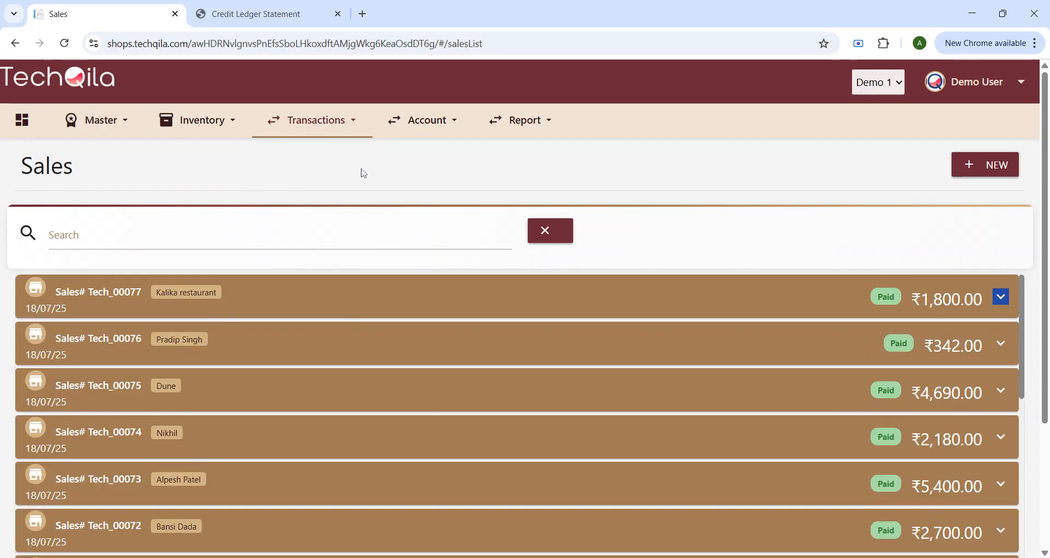
Step: Check the Receipt list and the empty Payment Records for 21-Jul-2025
{"action": "left_click", "coordinate": [333, 129]}
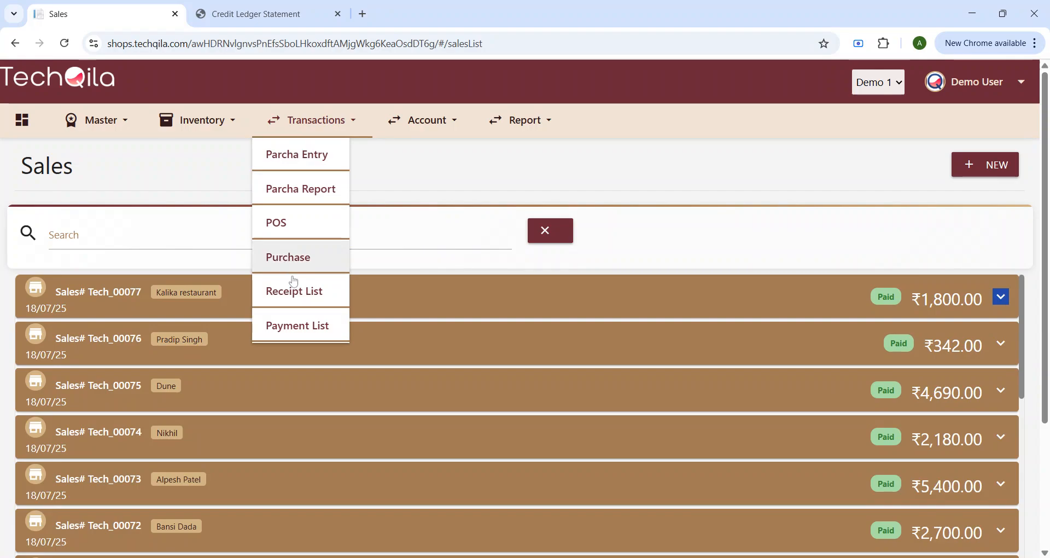
{"action": "left_click", "coordinate": [304, 298]}
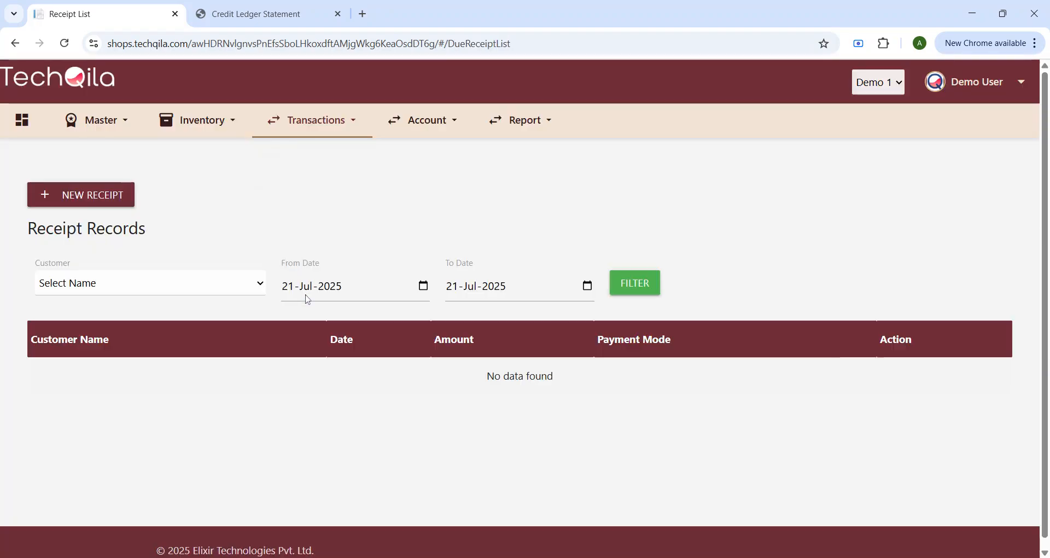
{"action": "left_click", "coordinate": [310, 120]}
{"action": "left_click", "coordinate": [342, 316]}
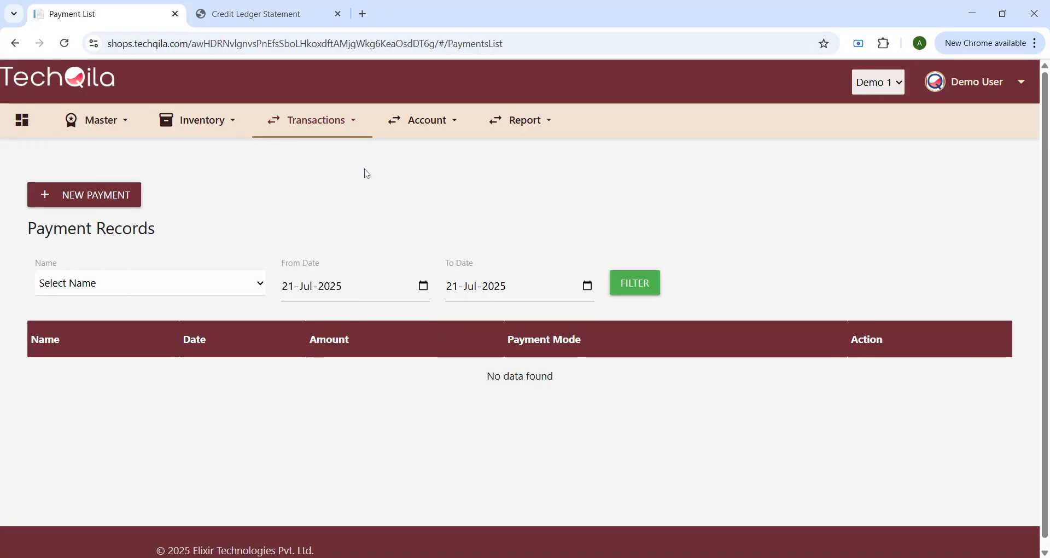
{"action": "left_click", "coordinate": [423, 120]}
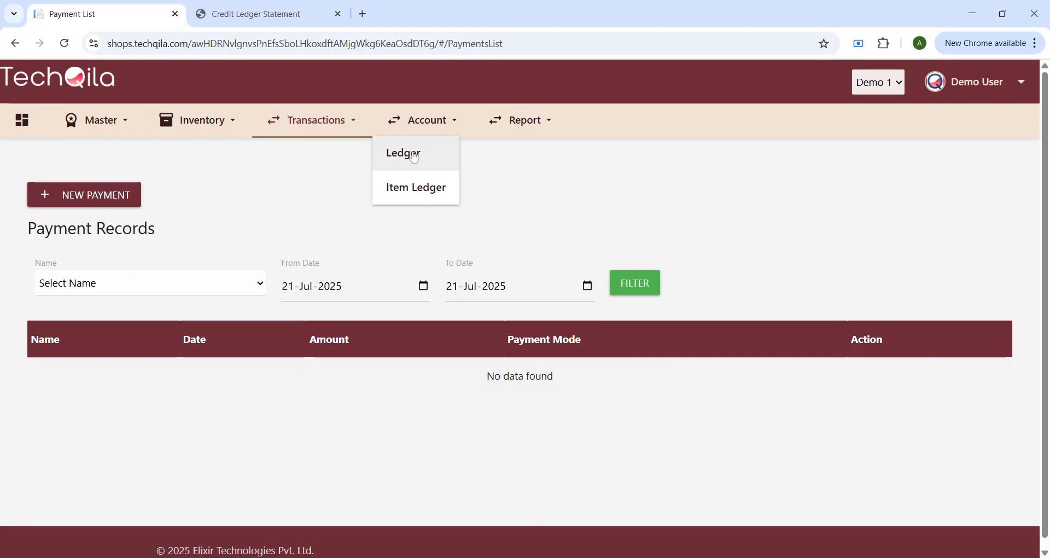
Step: Glance at the Account and Report menus, then go back to the dashboard
{"action": "left_click", "coordinate": [450, 128]}
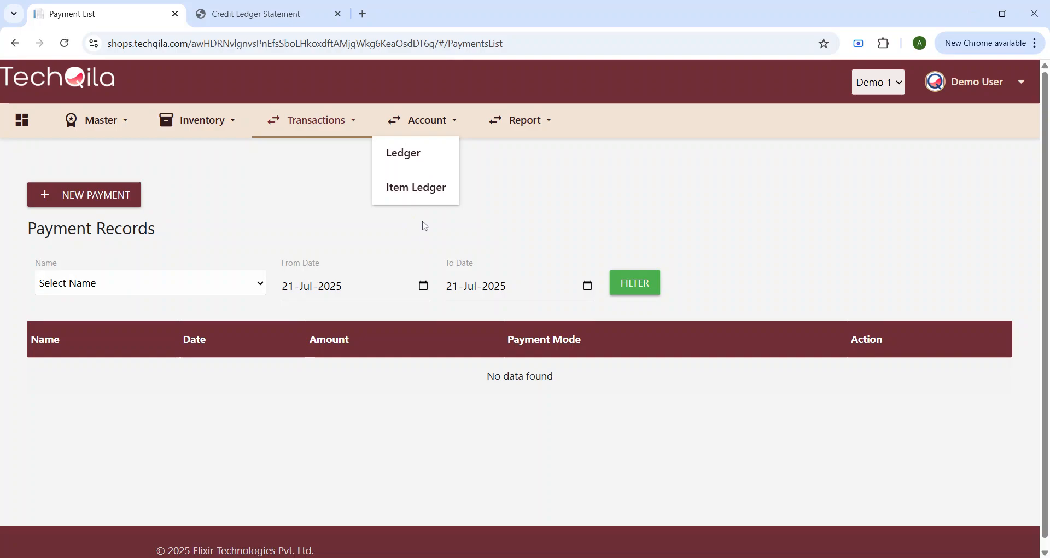
{"action": "left_click", "coordinate": [544, 120]}
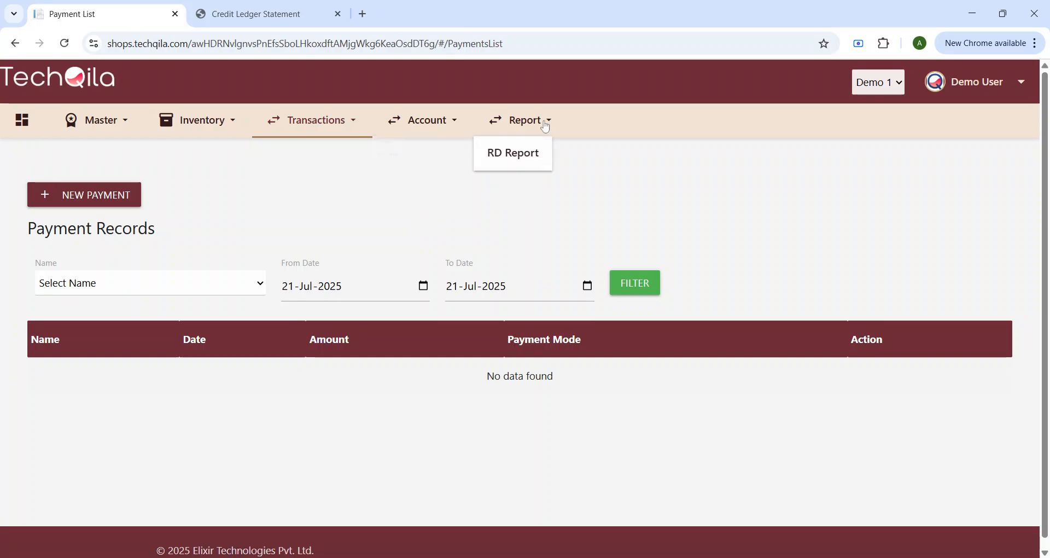
{"action": "left_click", "coordinate": [22, 120]}
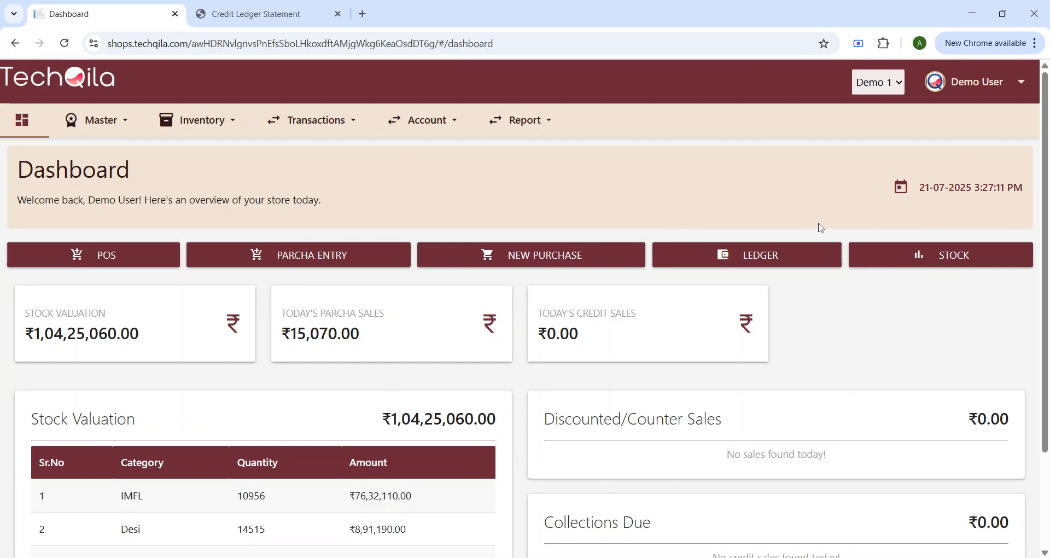
{"action": "scroll", "coordinate": [876, 304], "scroll_direction": "down", "scroll_amount": 3}
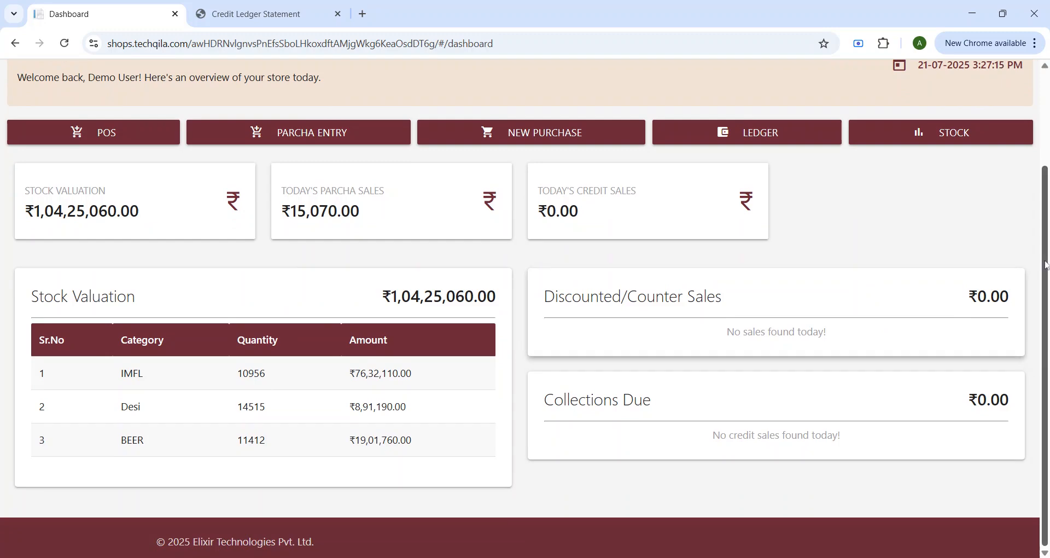
{"action": "scroll", "coordinate": [739, 504], "scroll_direction": "up", "scroll_amount": 3}
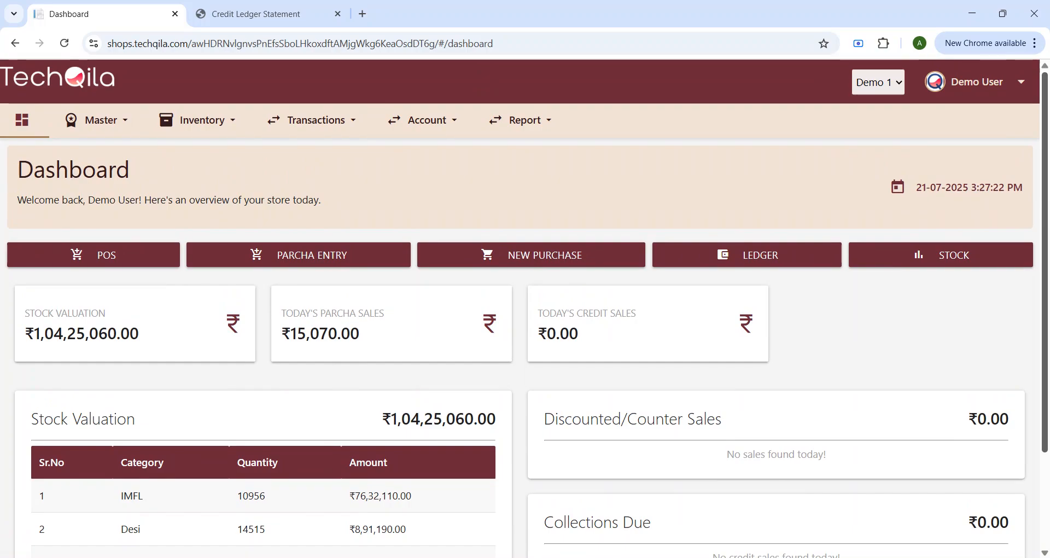
{"action": "scroll", "coordinate": [610, 528], "scroll_direction": "down", "scroll_amount": 2}
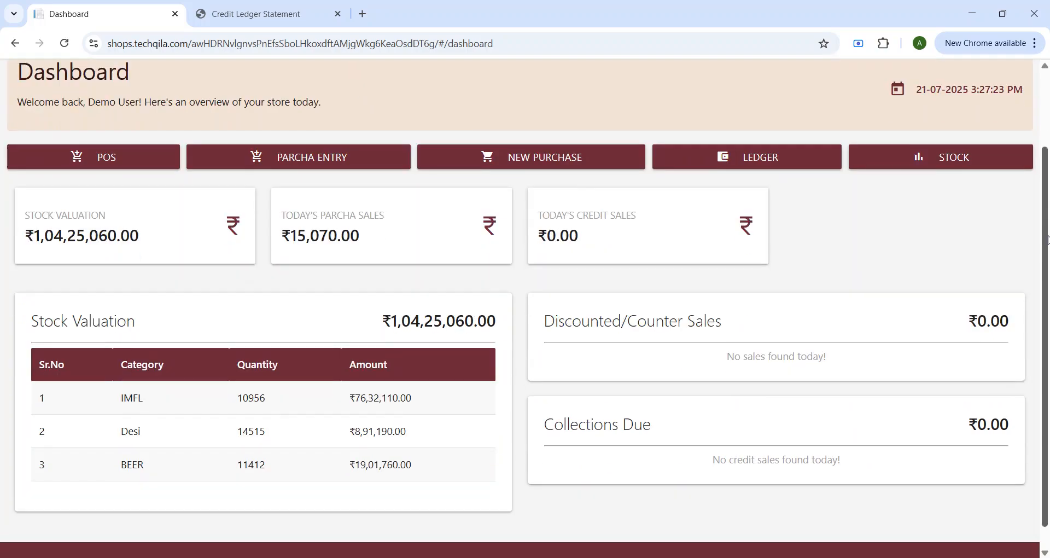